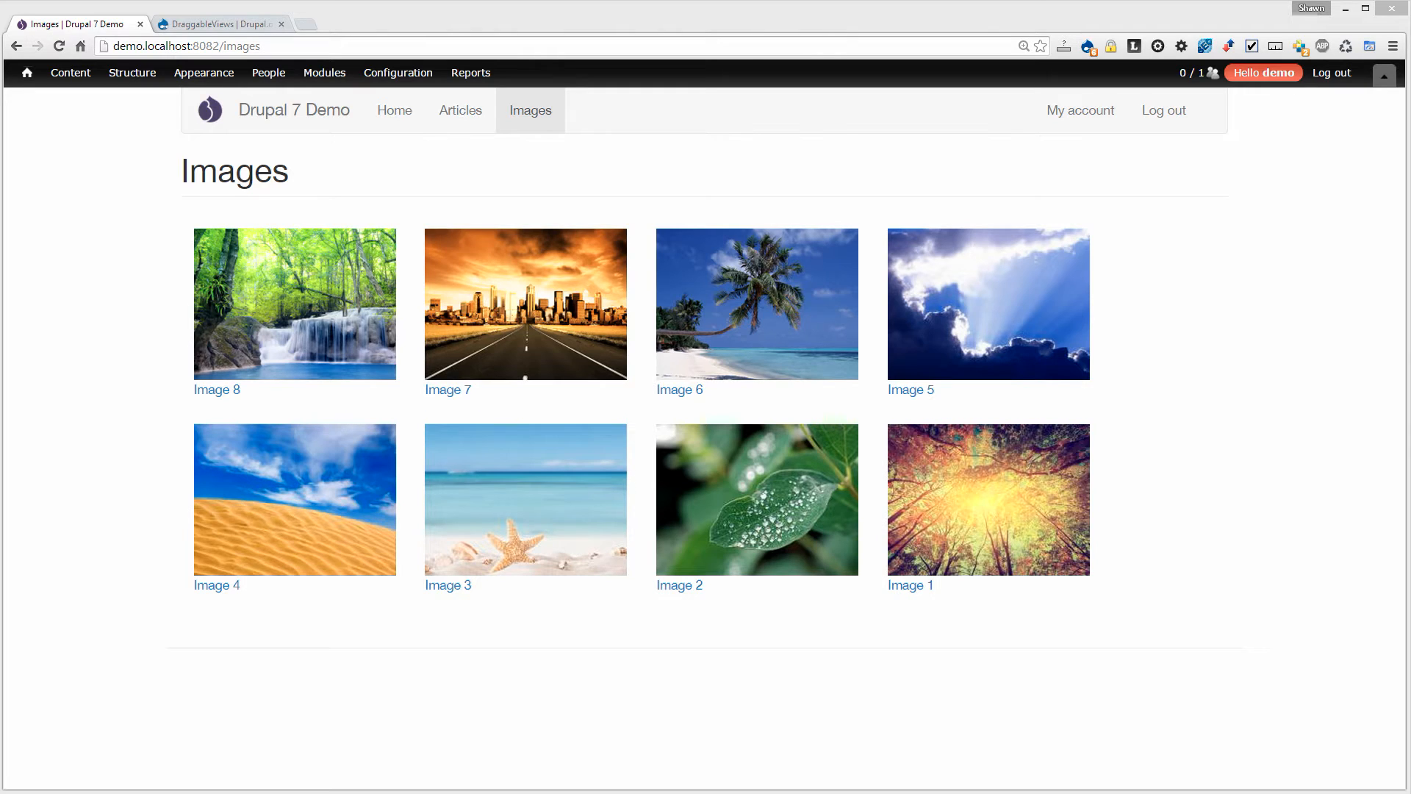
On the DraggableViews project page at drupal.org, copy the download link address of the recommended 7.x-2.0 tar.gz release.
click(191, 23)
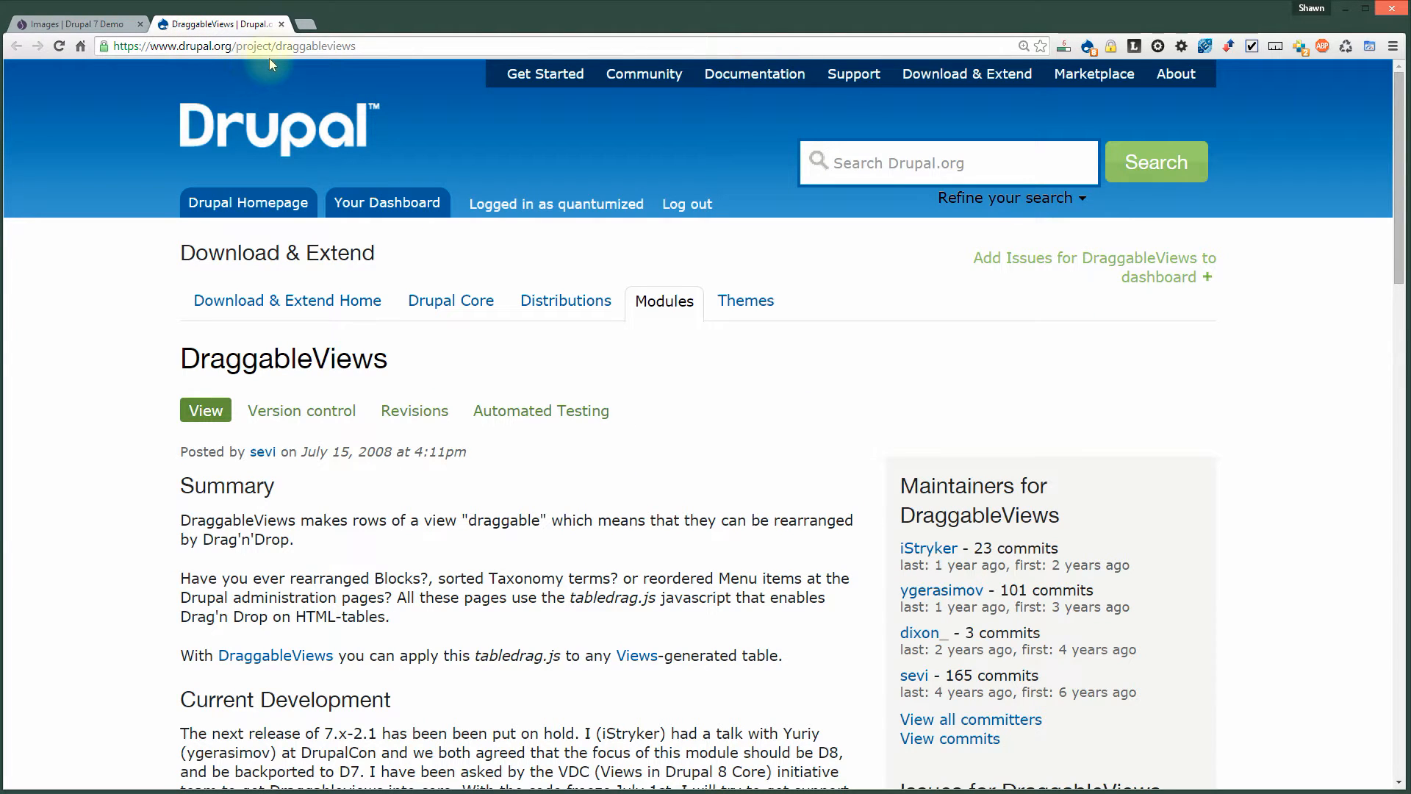
double_click(329, 45)
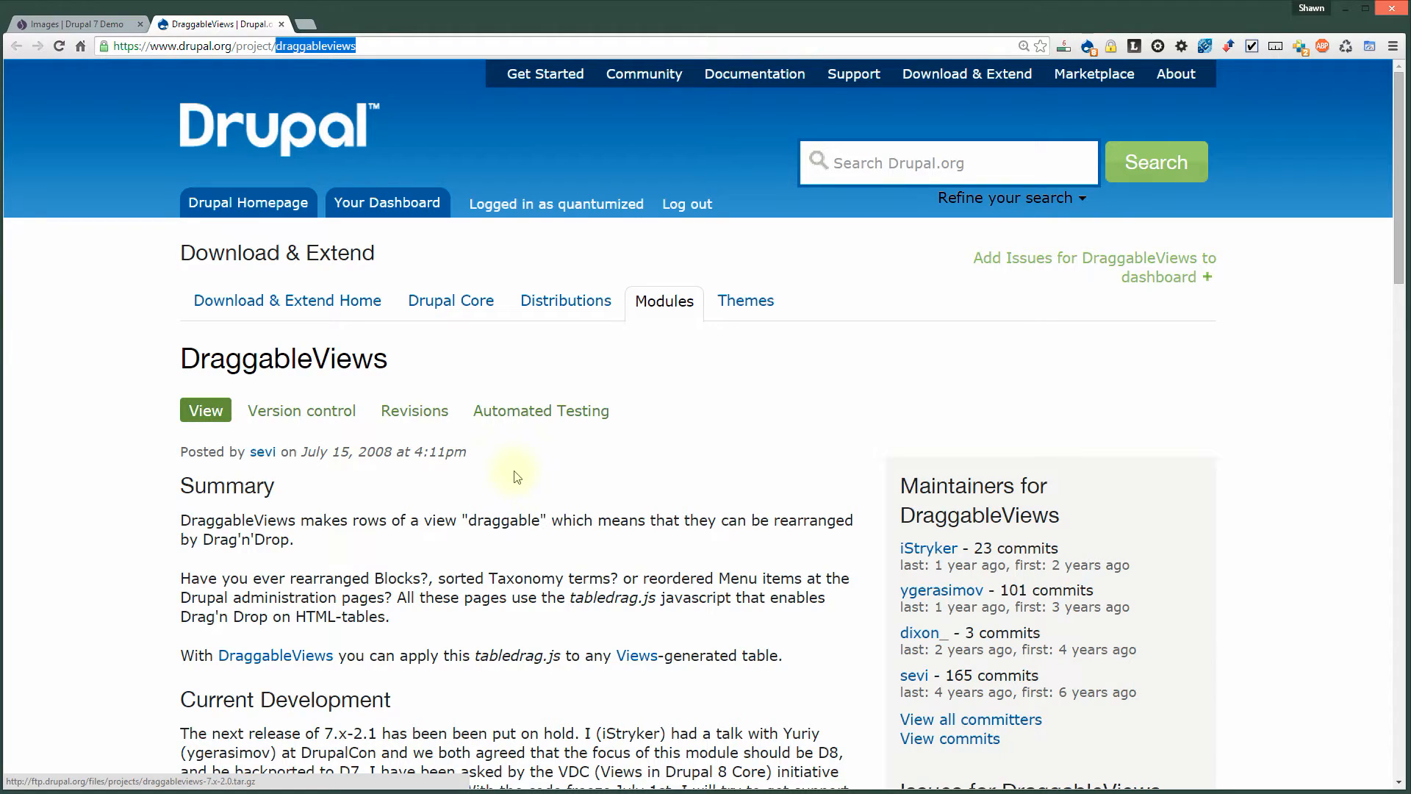
click(704, 430)
scroll(647, 488, down, 8)
scroll(587, 553, down, 12)
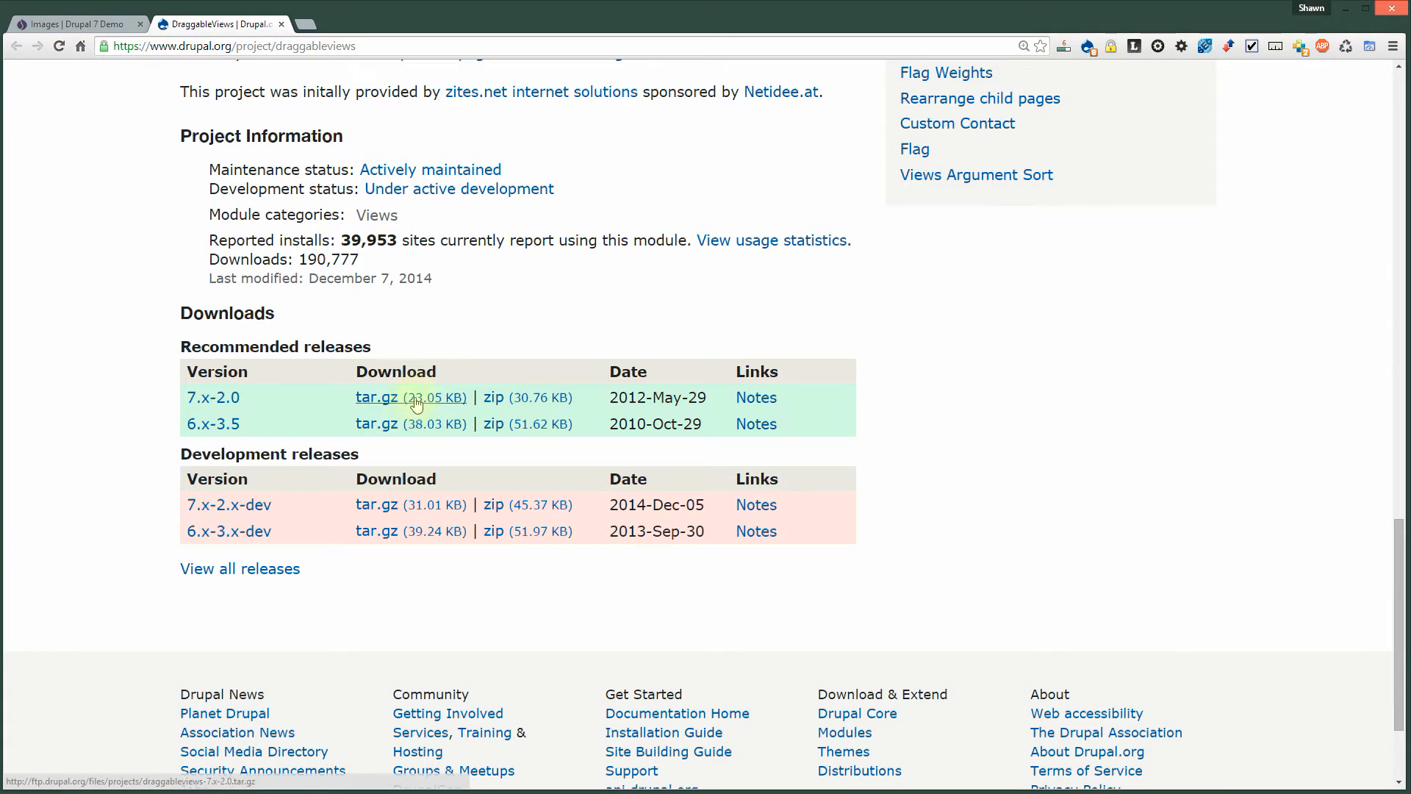
right_click(417, 404)
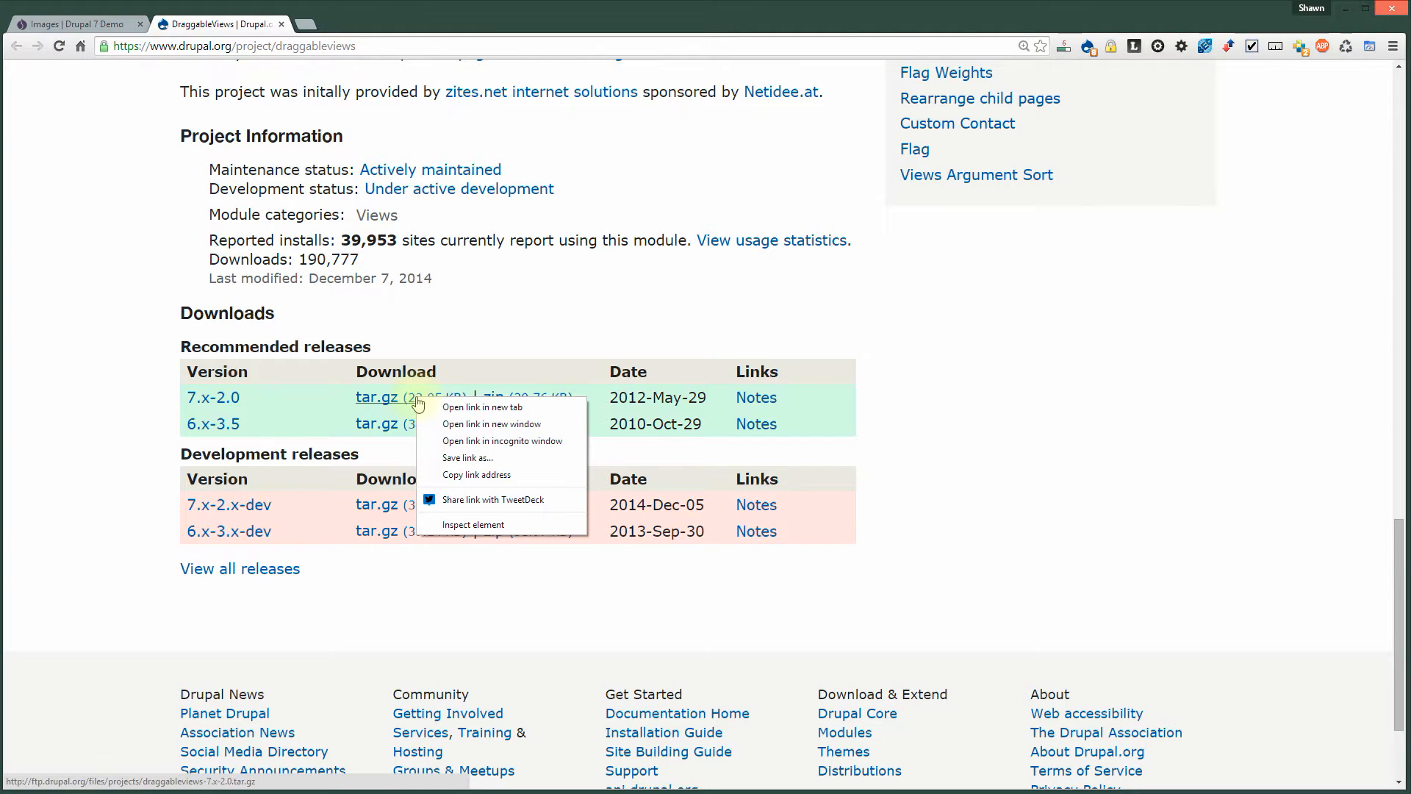
click(485, 476)
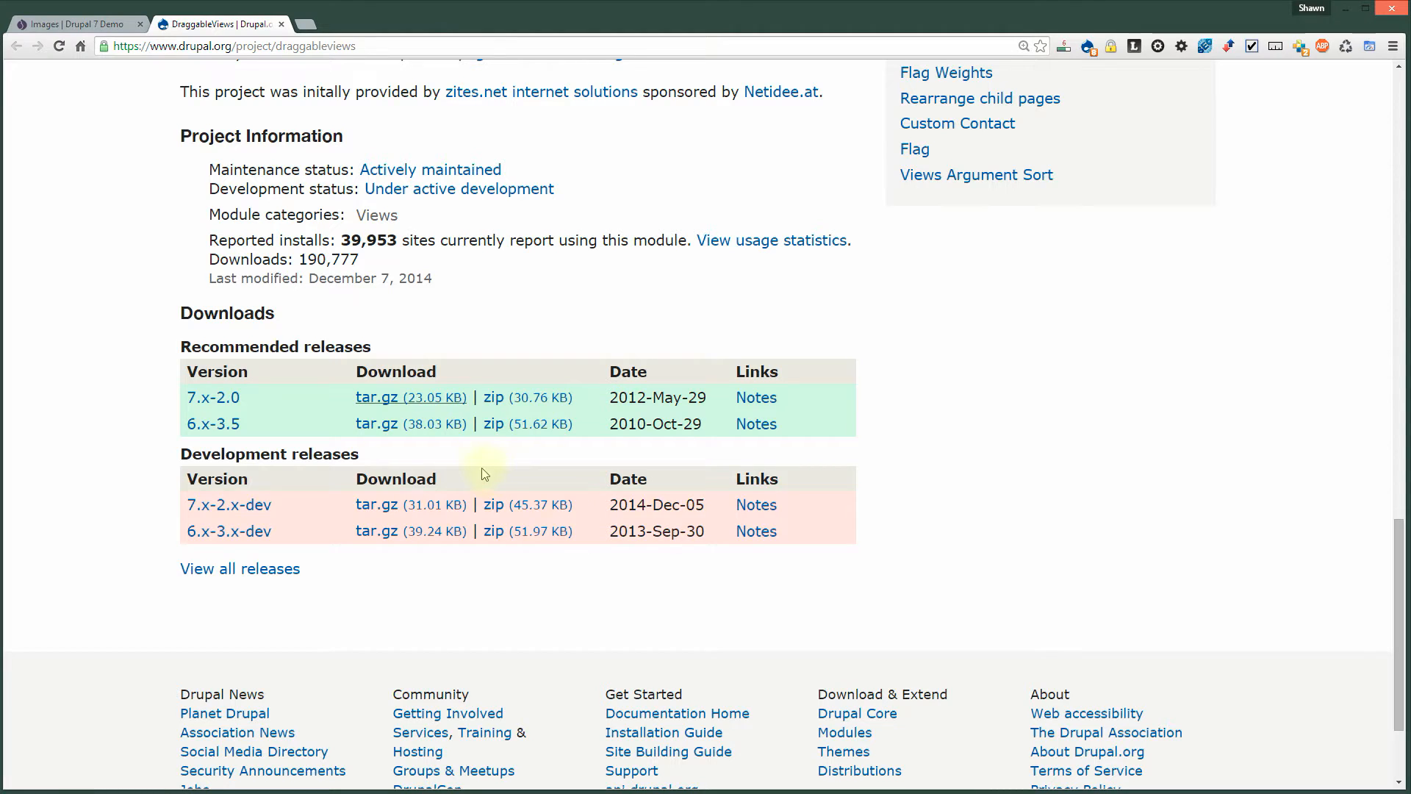
click(107, 26)
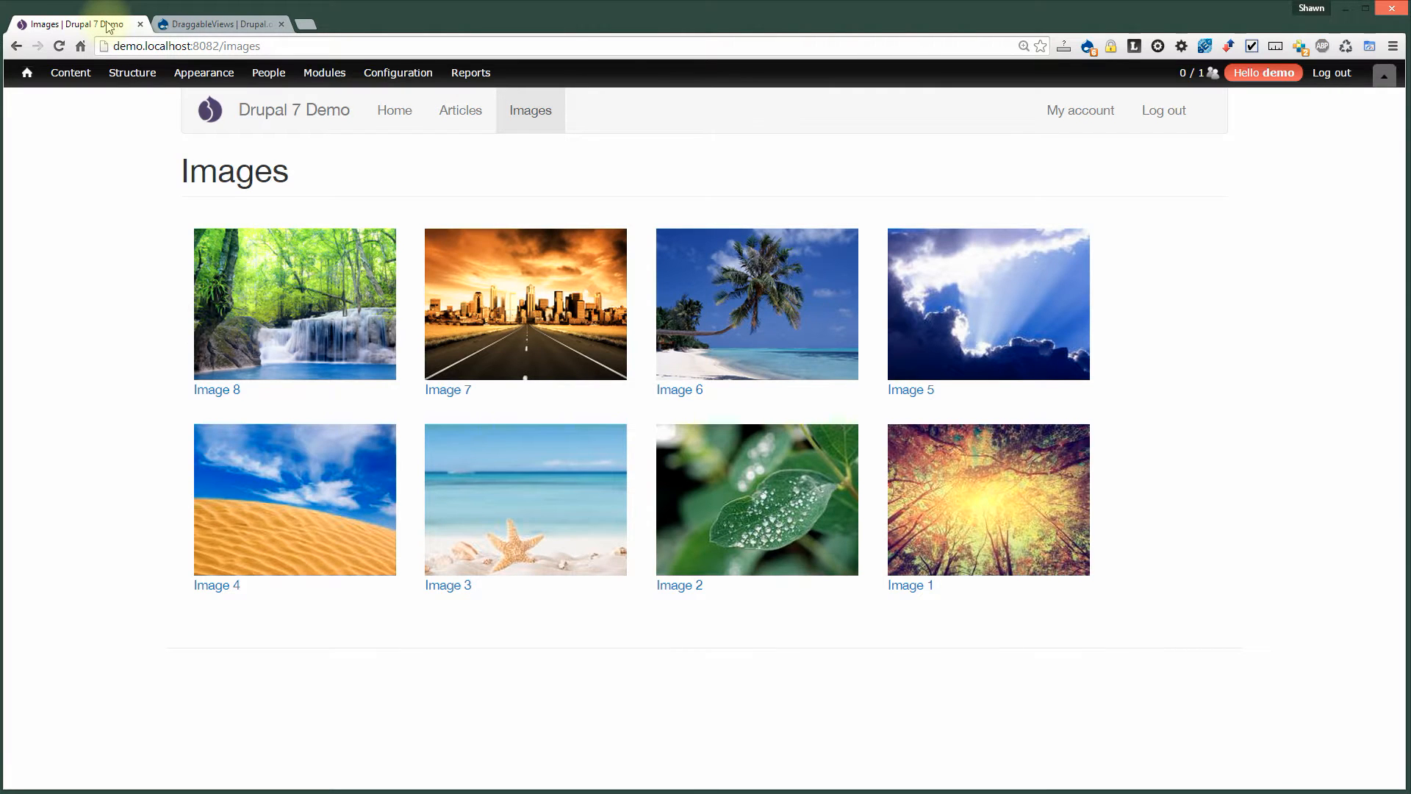
mouse_move(324, 73)
click(334, 101)
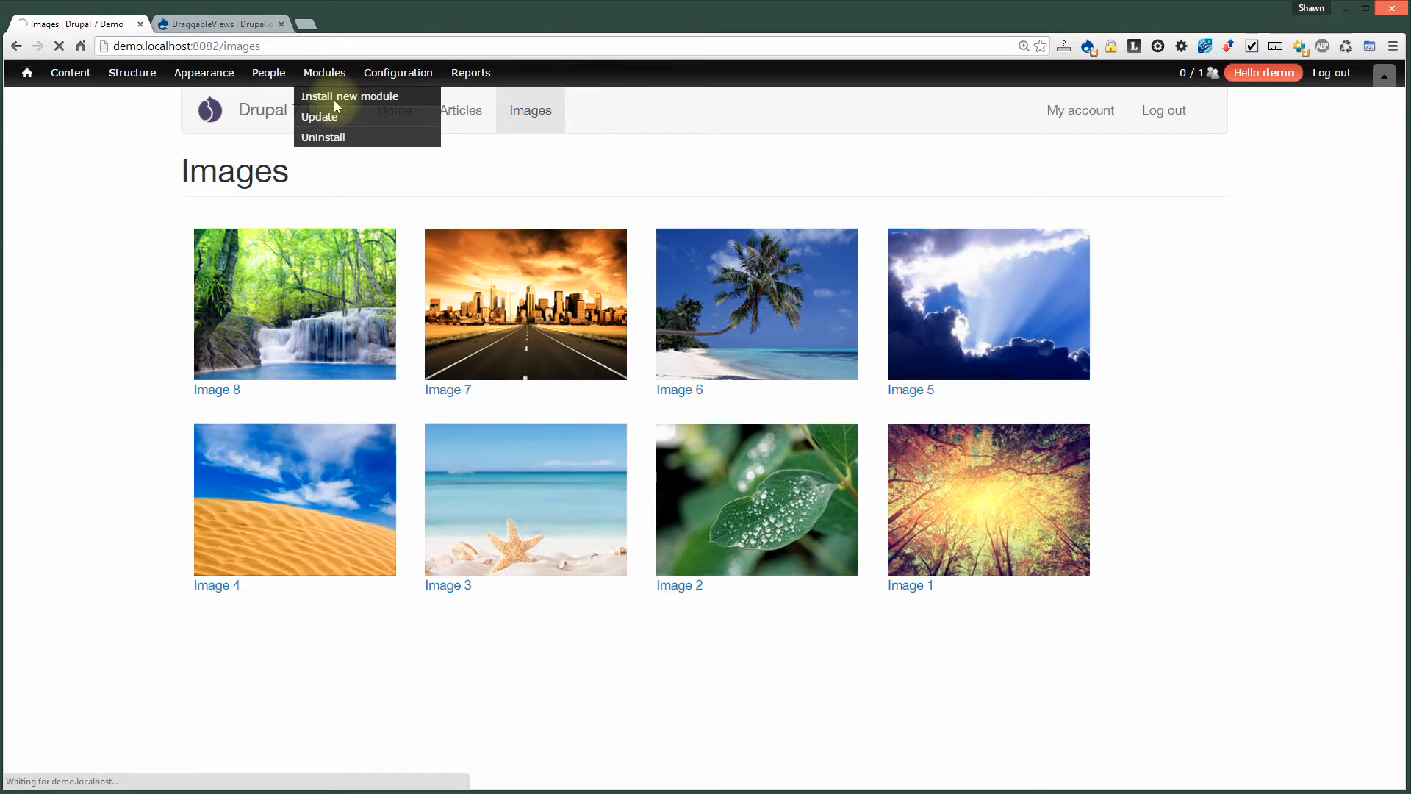
click(200, 248)
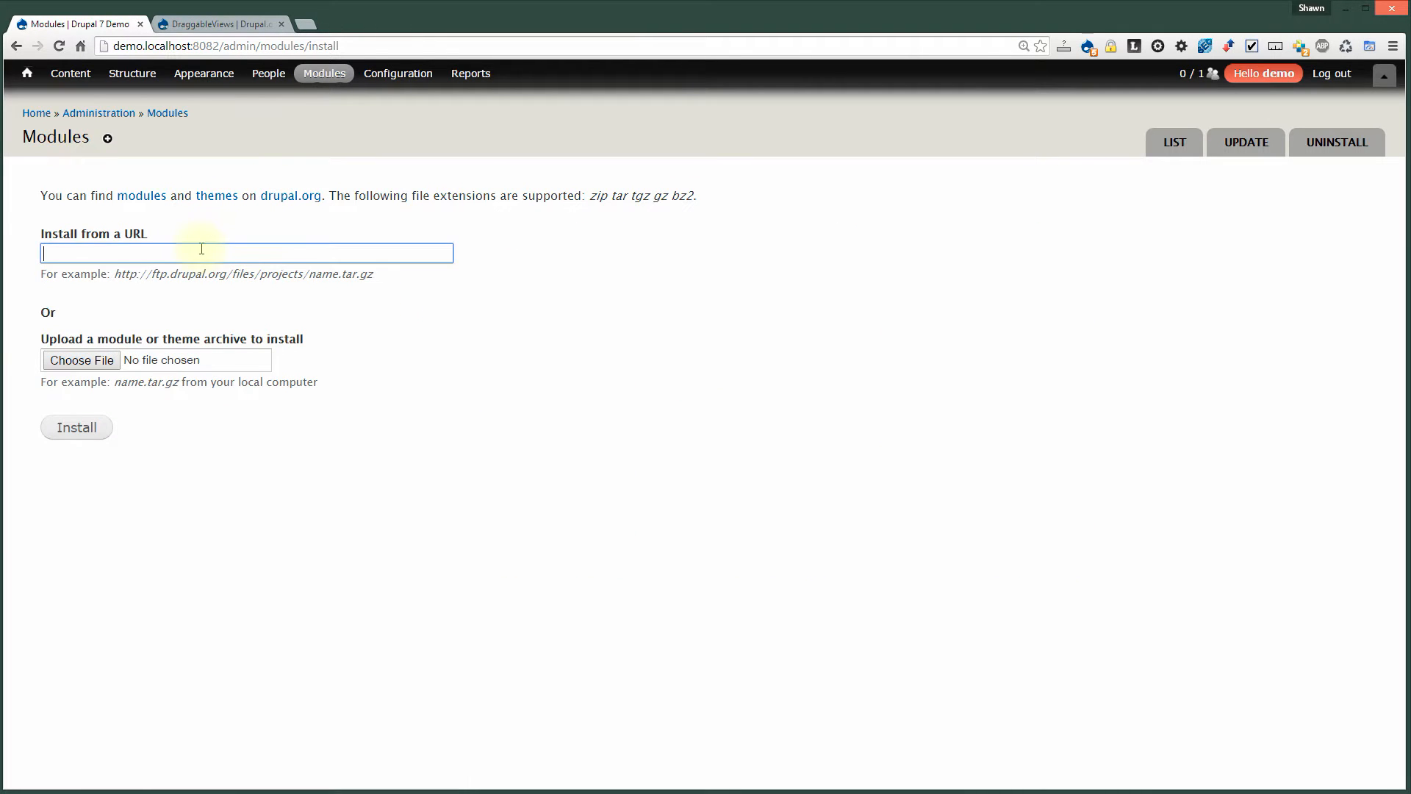
key(ctrl+v)
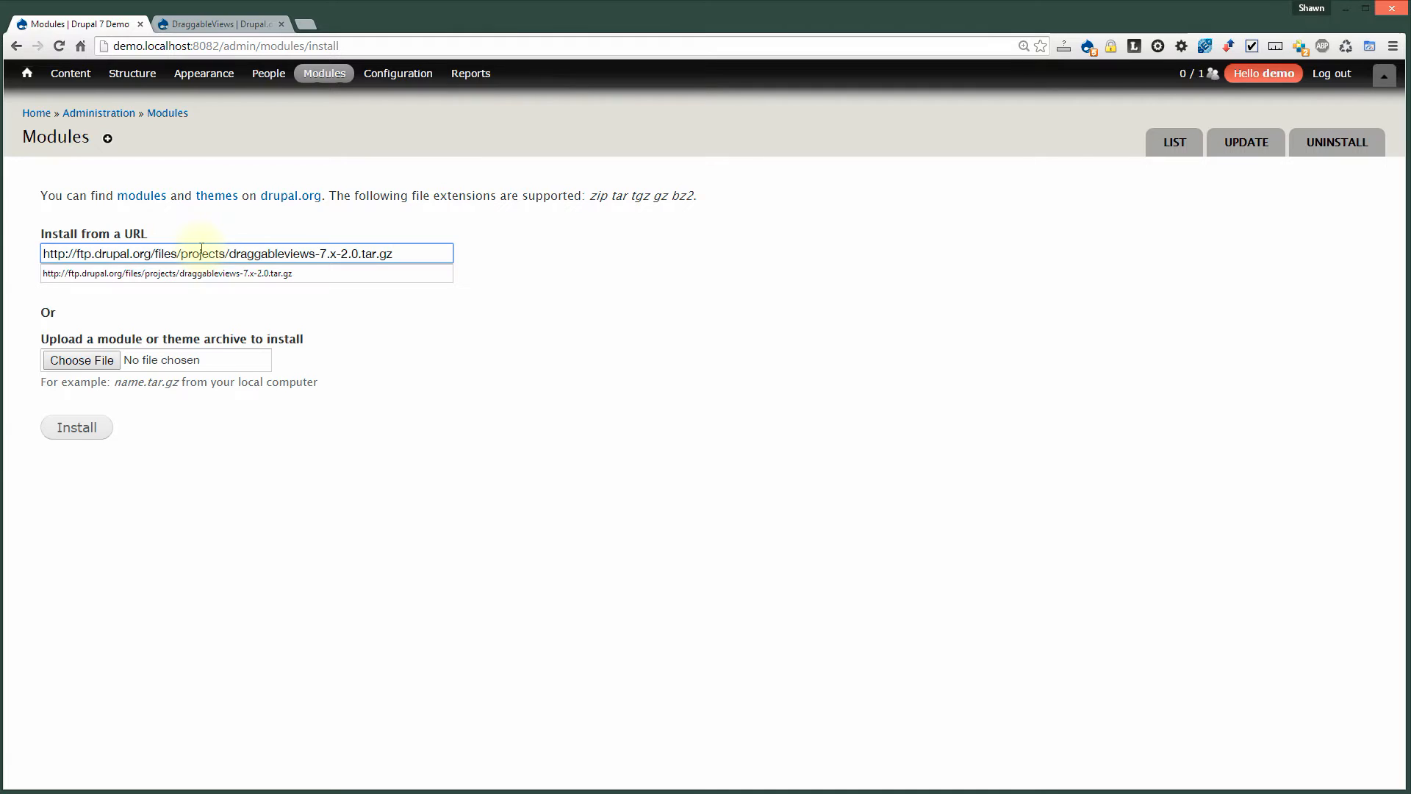
click(86, 433)
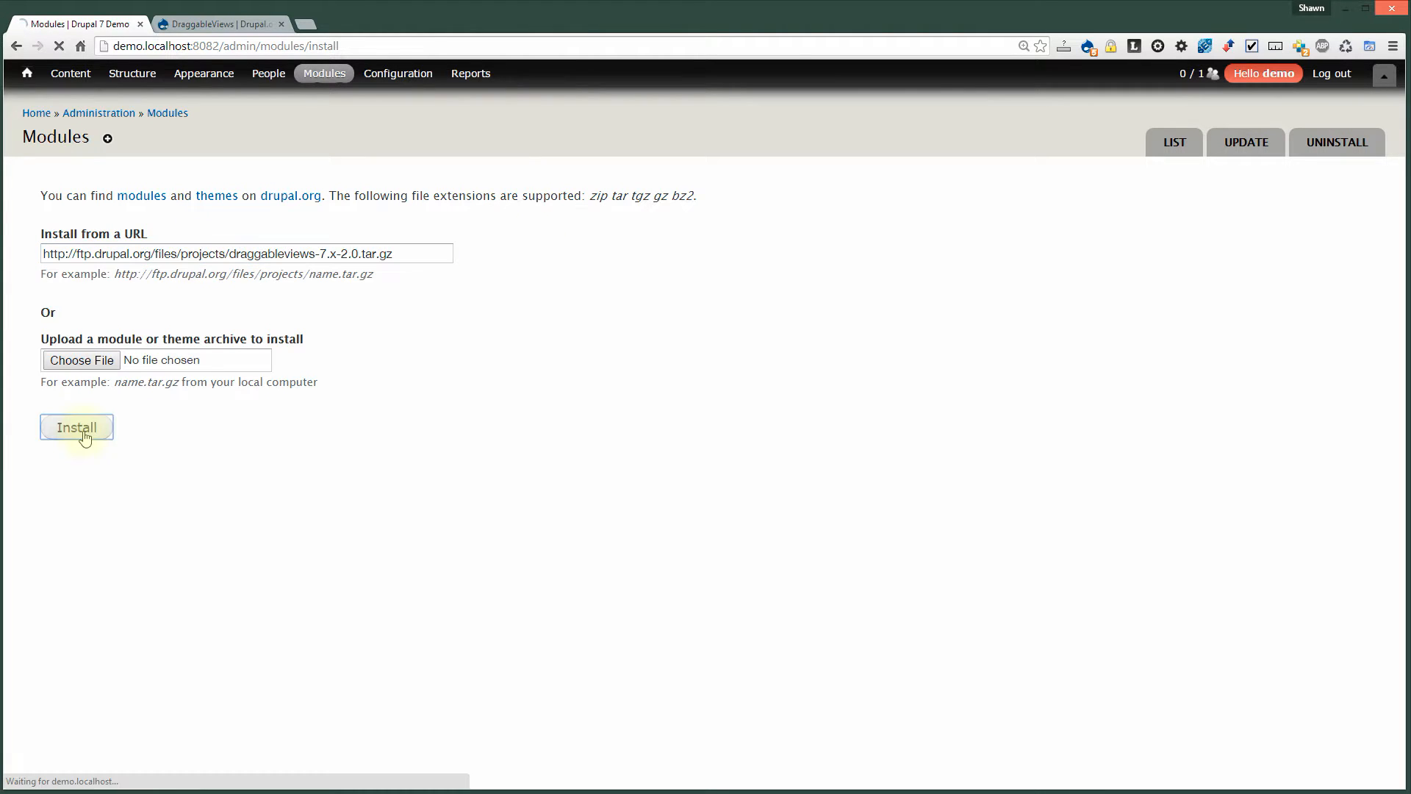
Filter the module list by "drag", enable Draggableviews and save the configuration.
click(581, 297)
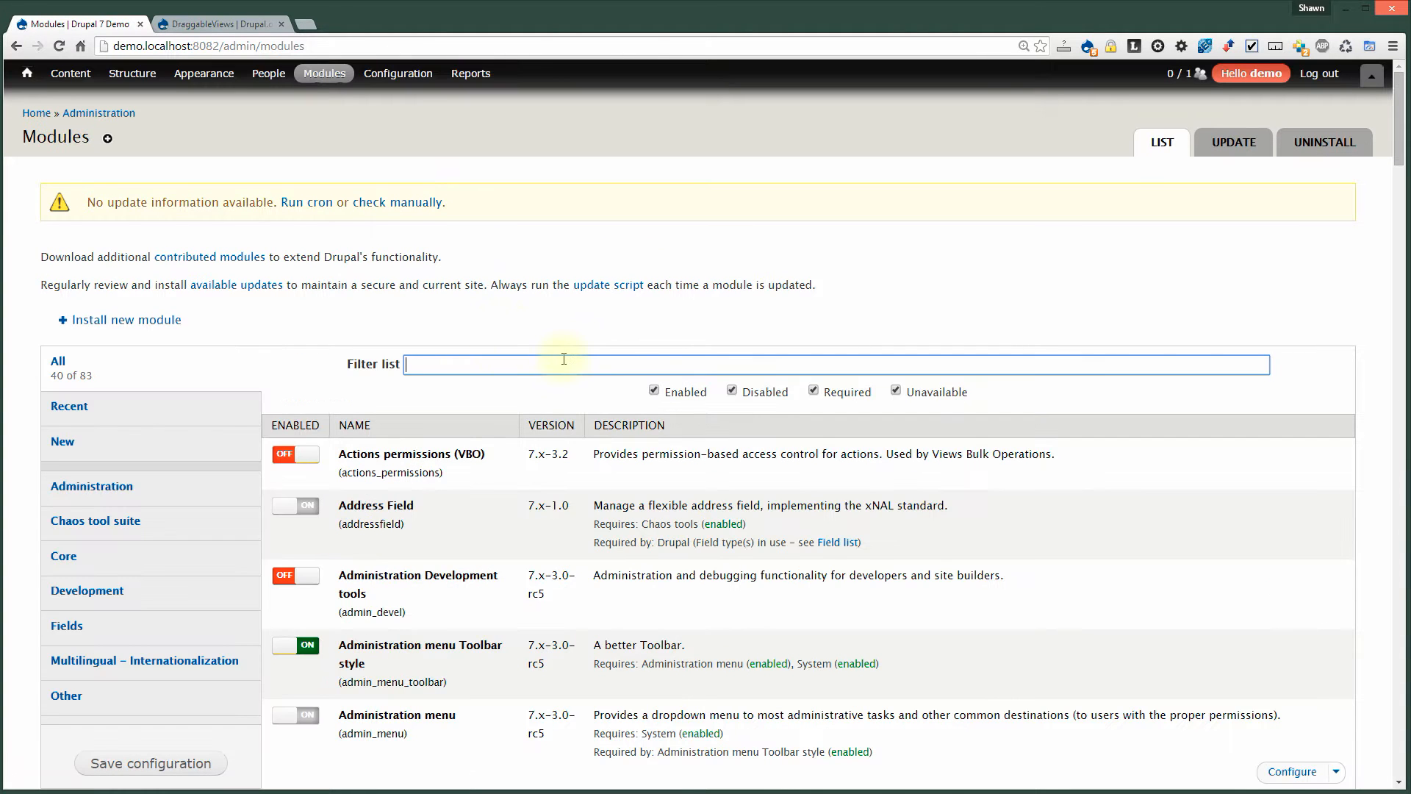
text(drag)
click(325, 455)
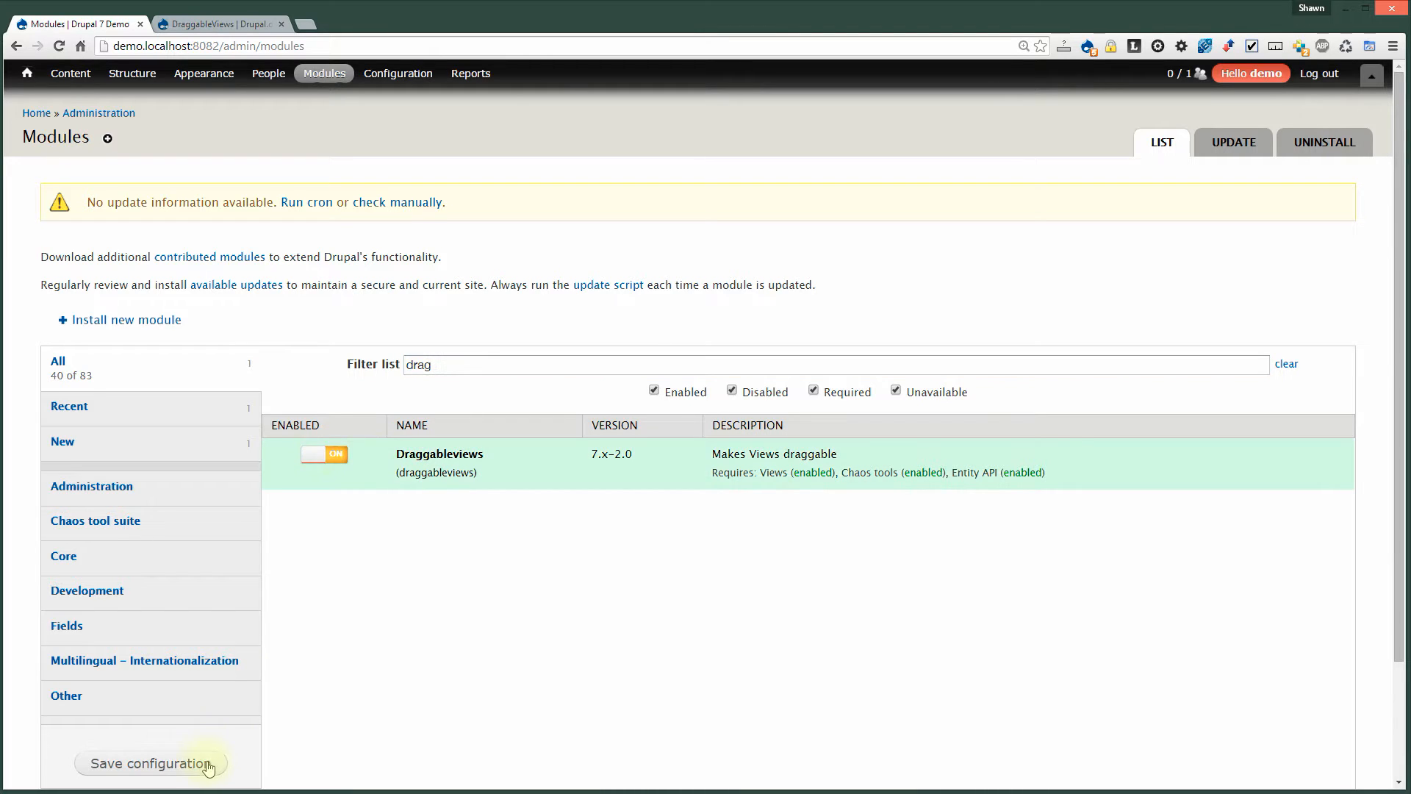
click(184, 764)
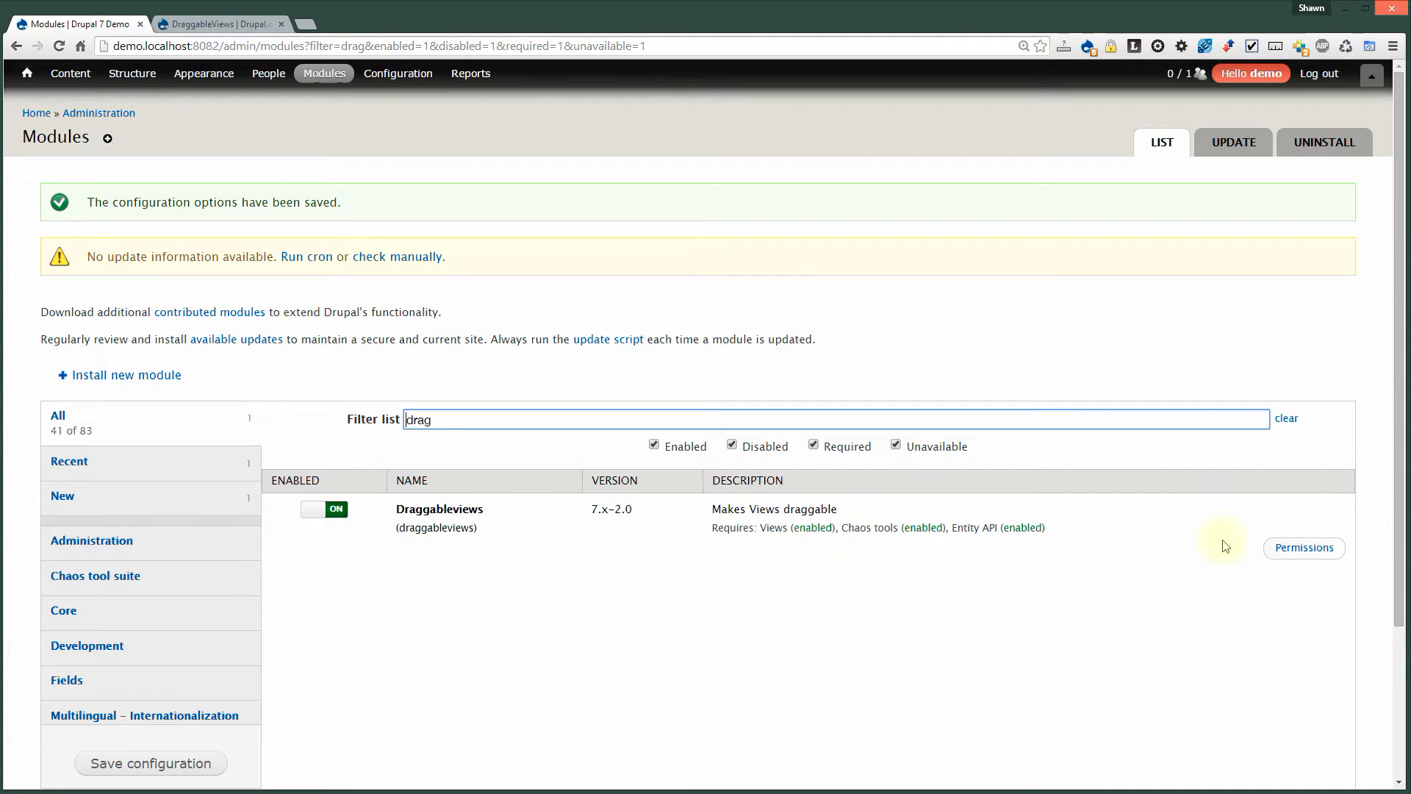
Open the module's permissions, filter them by "drag" and check which roles have Access draggable views.
click(1305, 549)
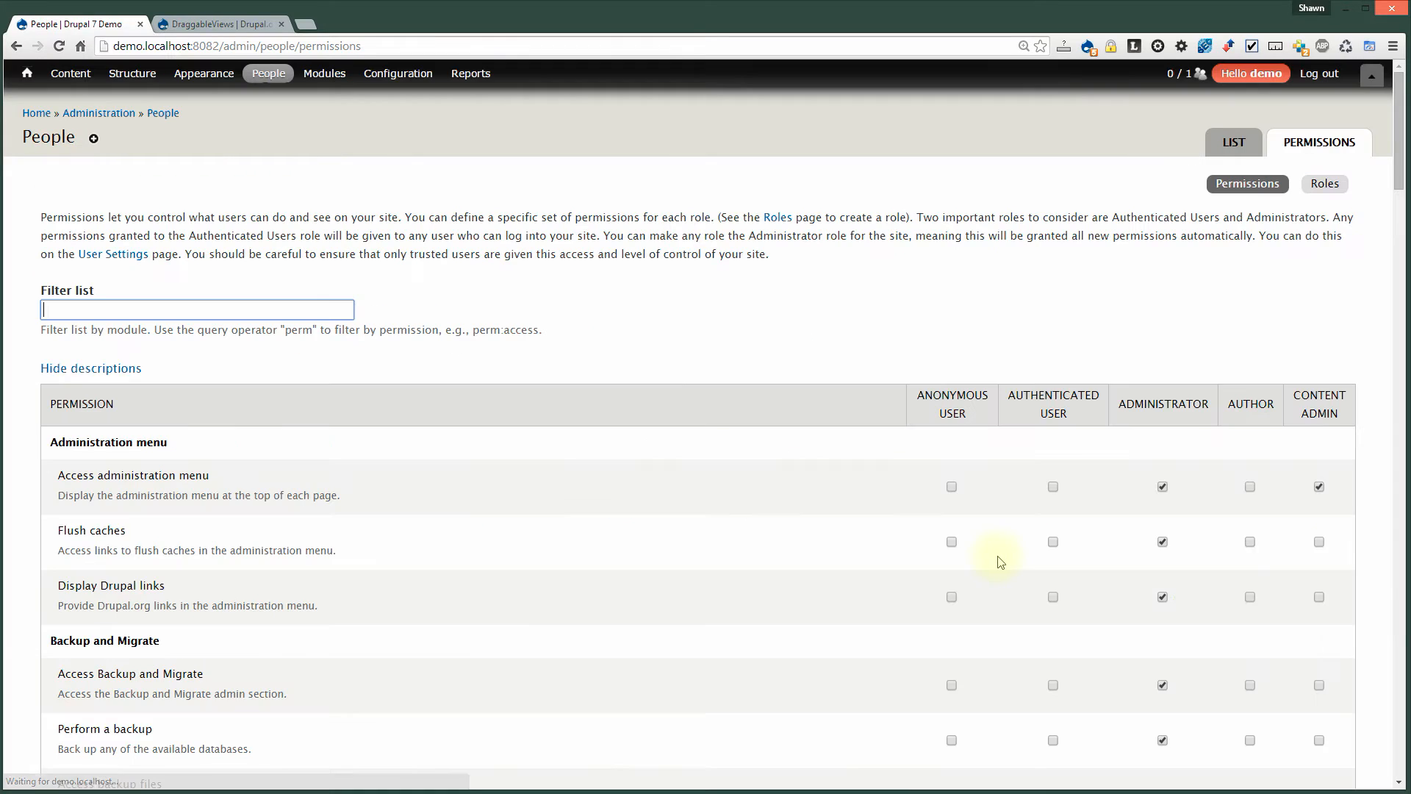
text(drag)
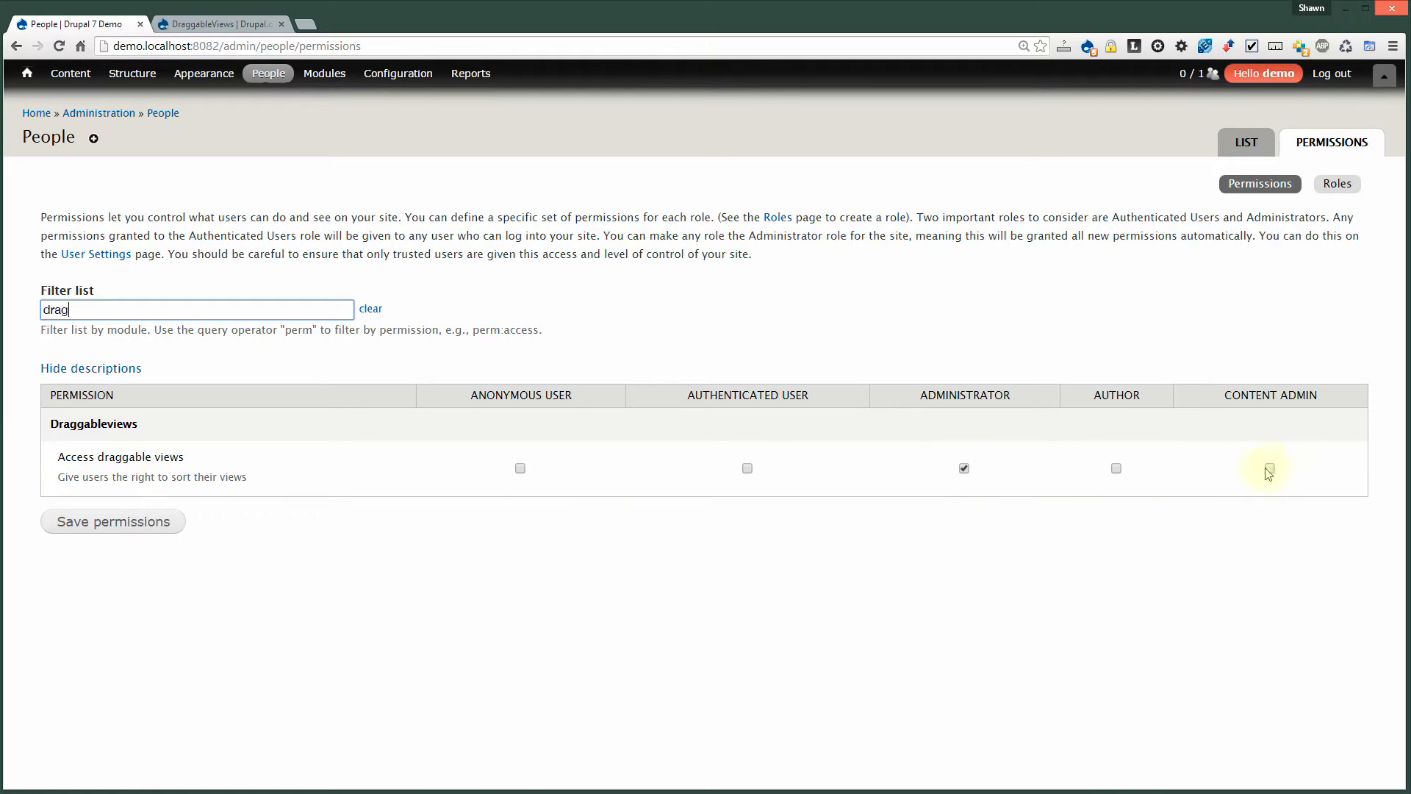
drag(57, 457, 186, 456)
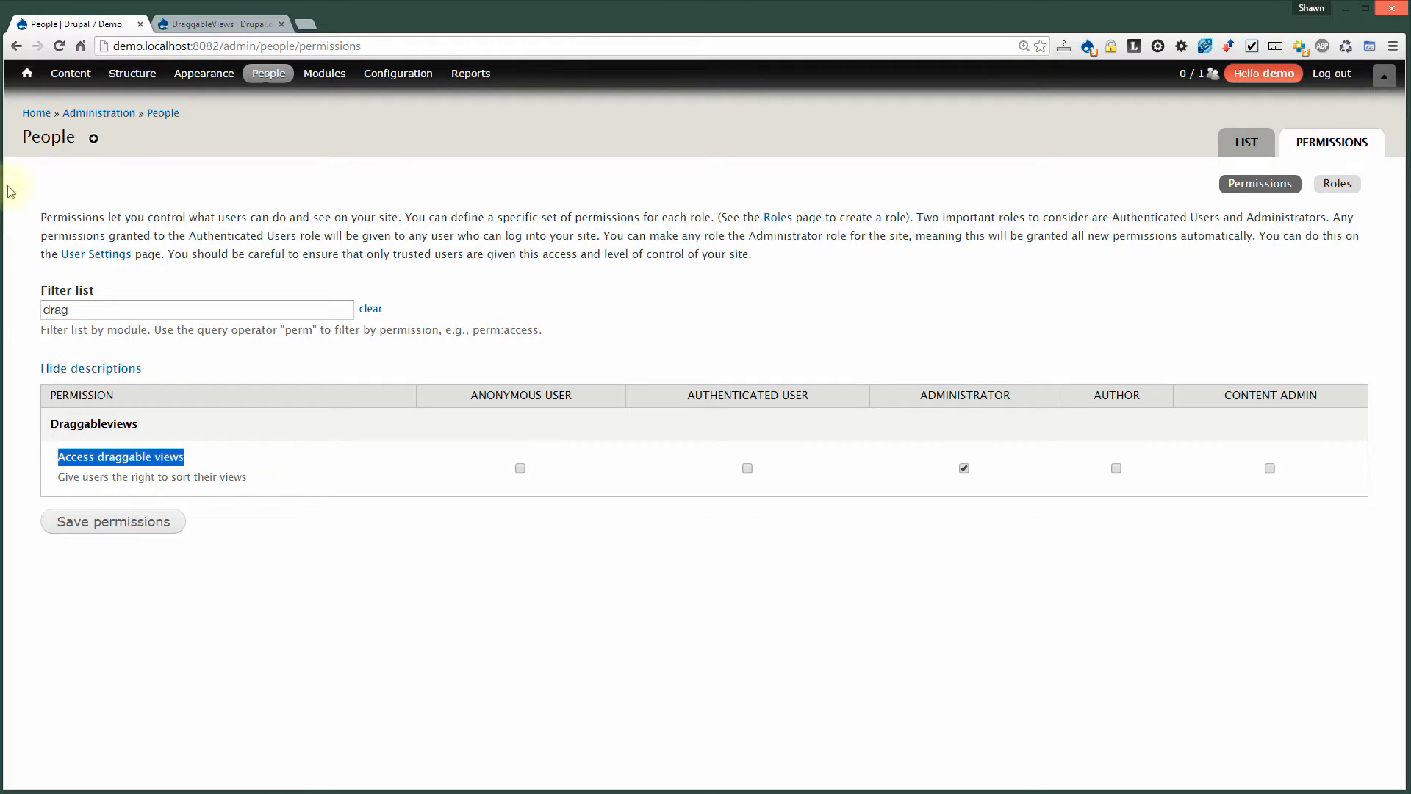
View the site's Images page and examine the fields of the Image content type.
click(35, 112)
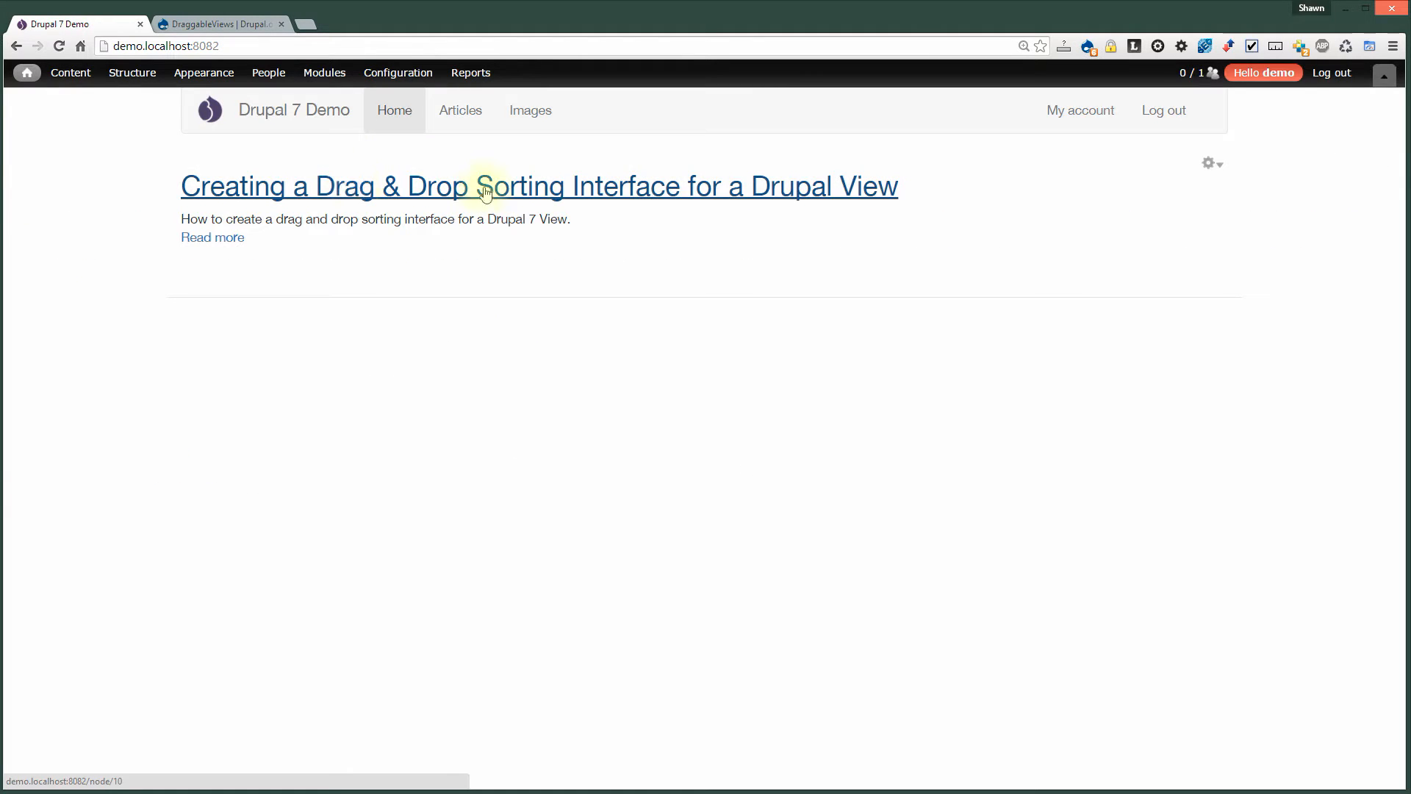
click(532, 116)
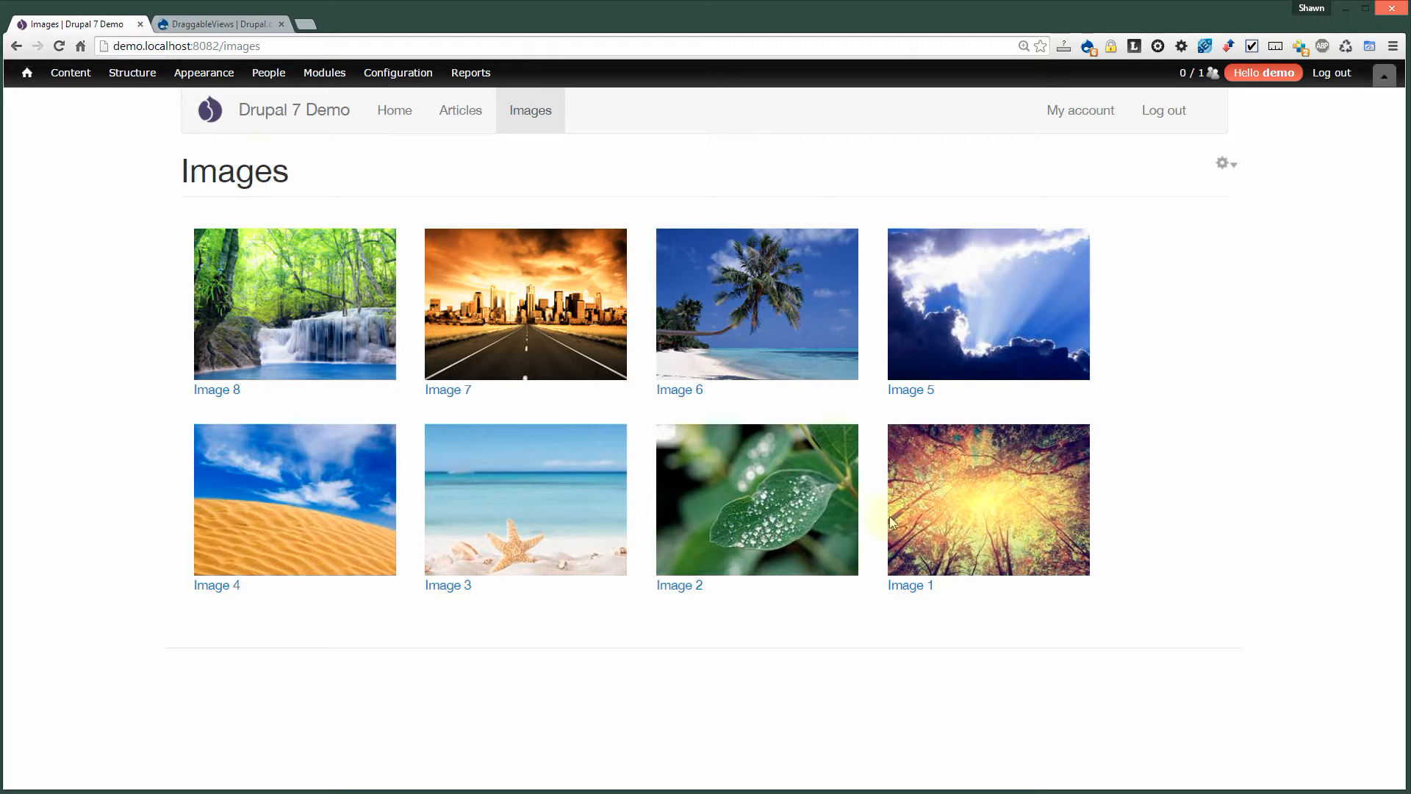
mouse_move(132, 72)
mouse_move(147, 116)
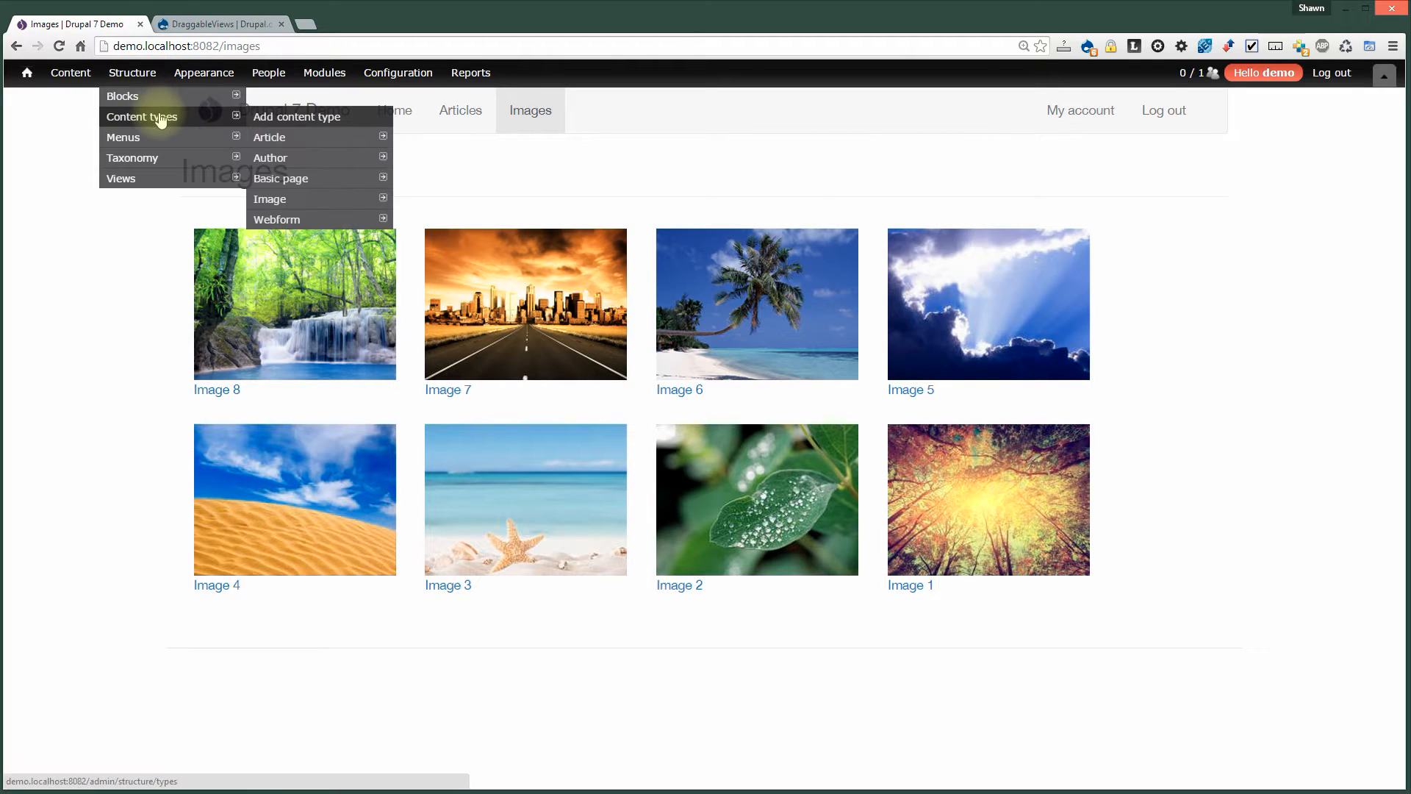
click(291, 204)
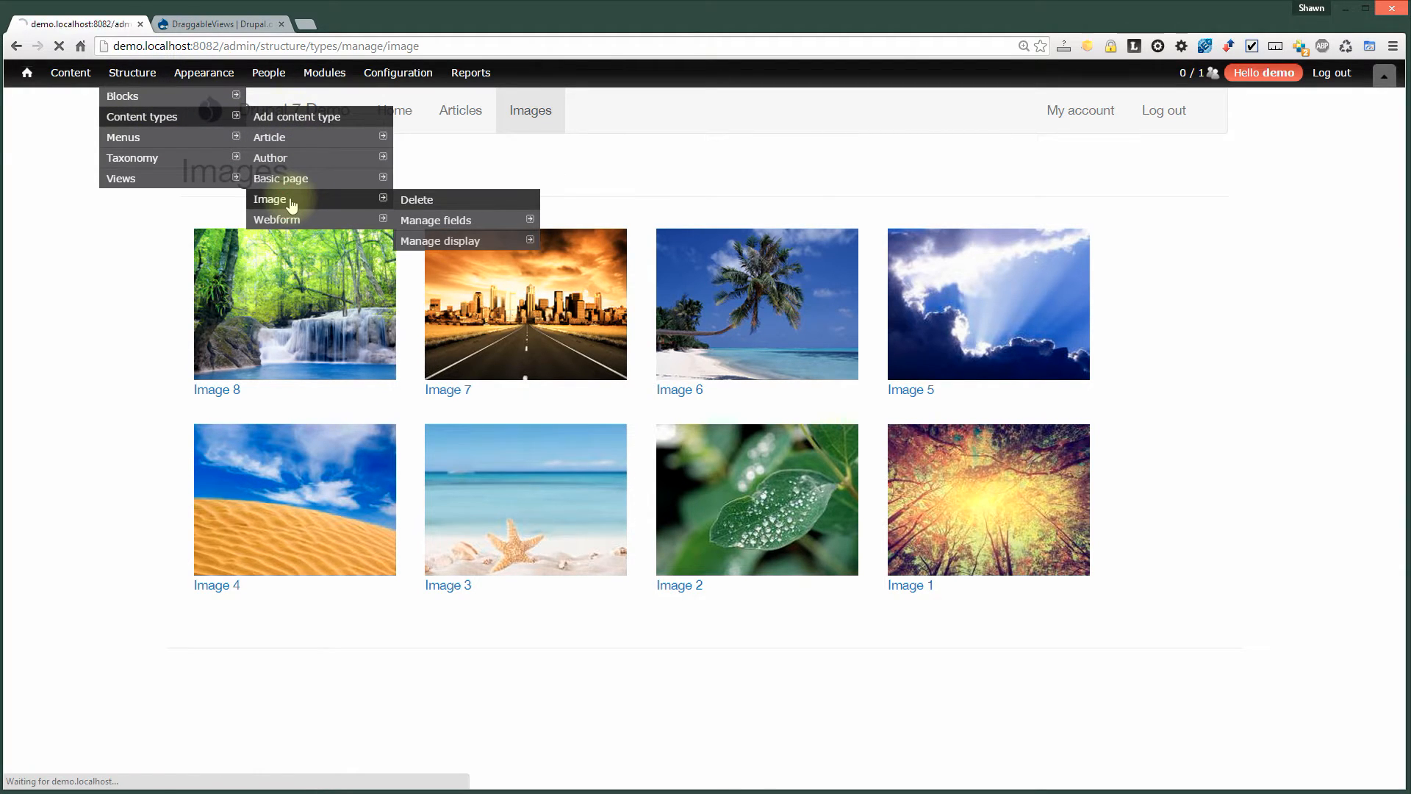
click(1179, 148)
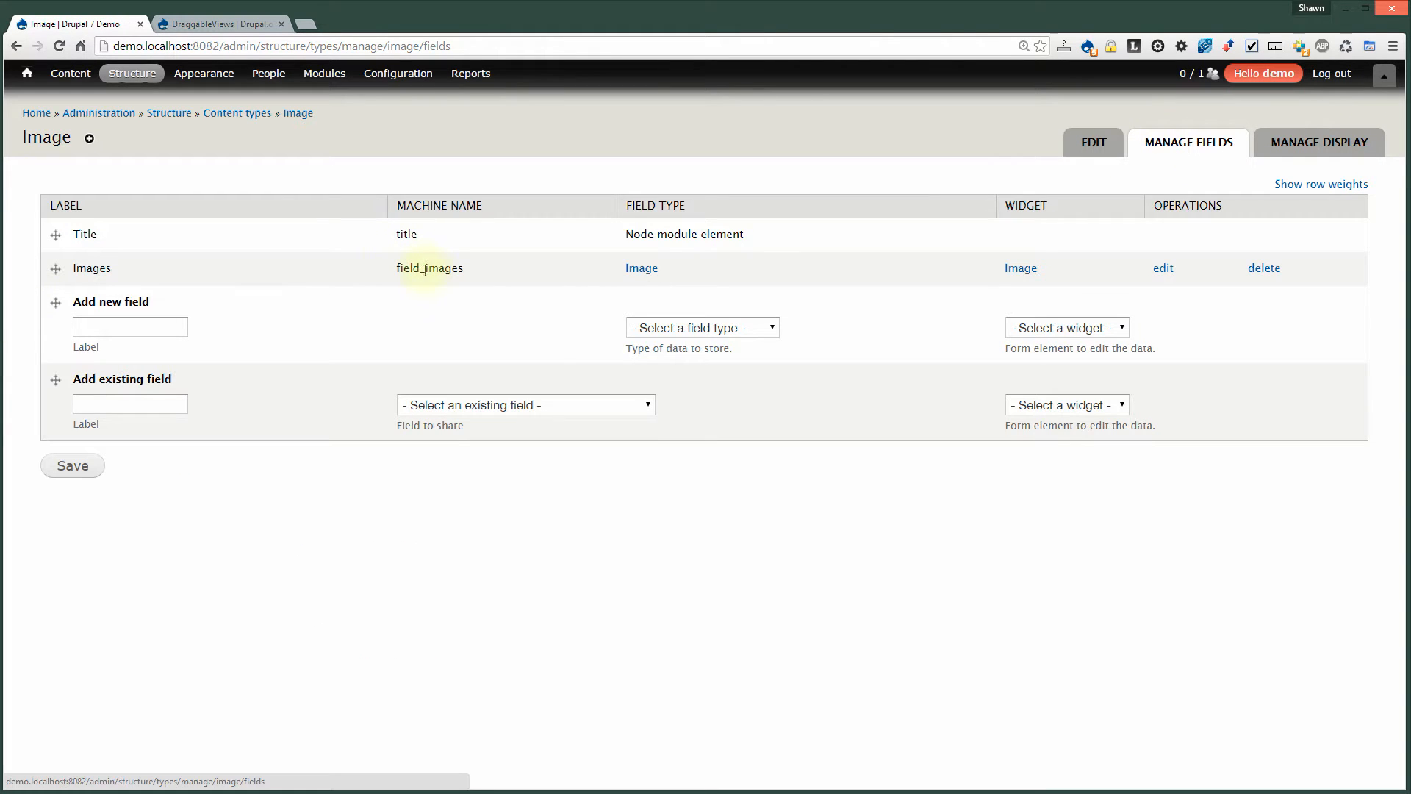
Look through the site's content list for the existing Image nodes.
click(37, 112)
mouse_move(63, 77)
click(70, 76)
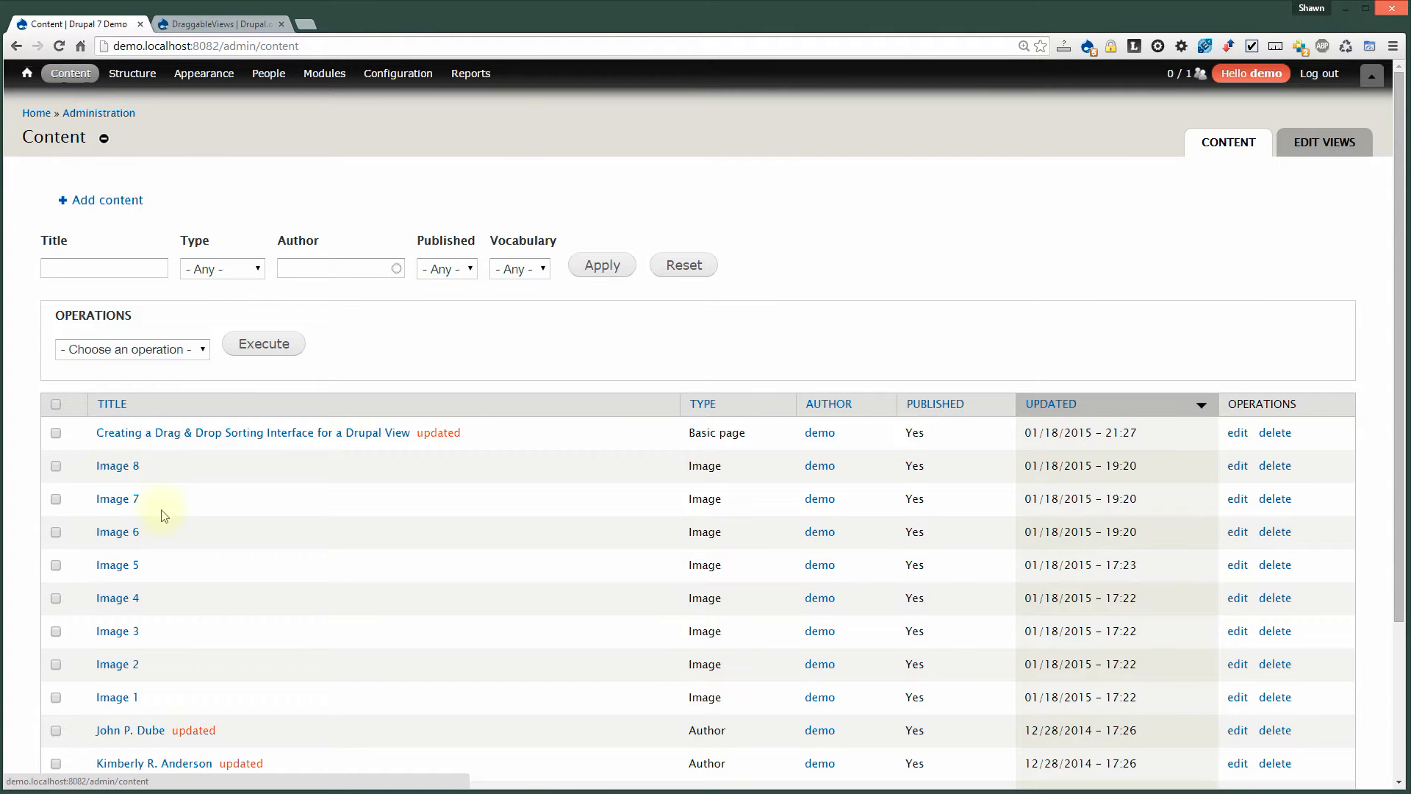
scroll(164, 515, down, 3)
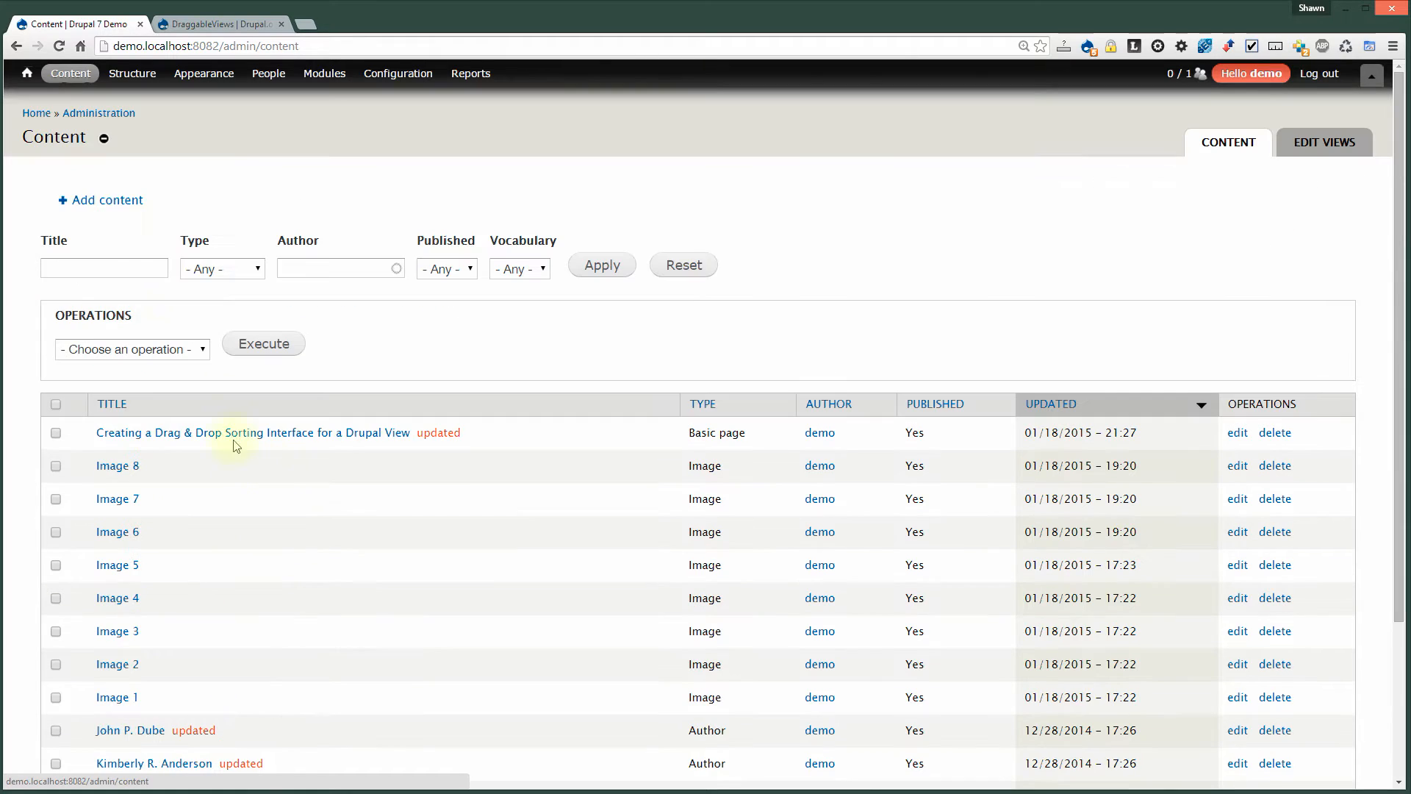
scroll(250, 459, up, 3)
Return to the site's Images page and open its view for editing.
click(41, 115)
click(518, 114)
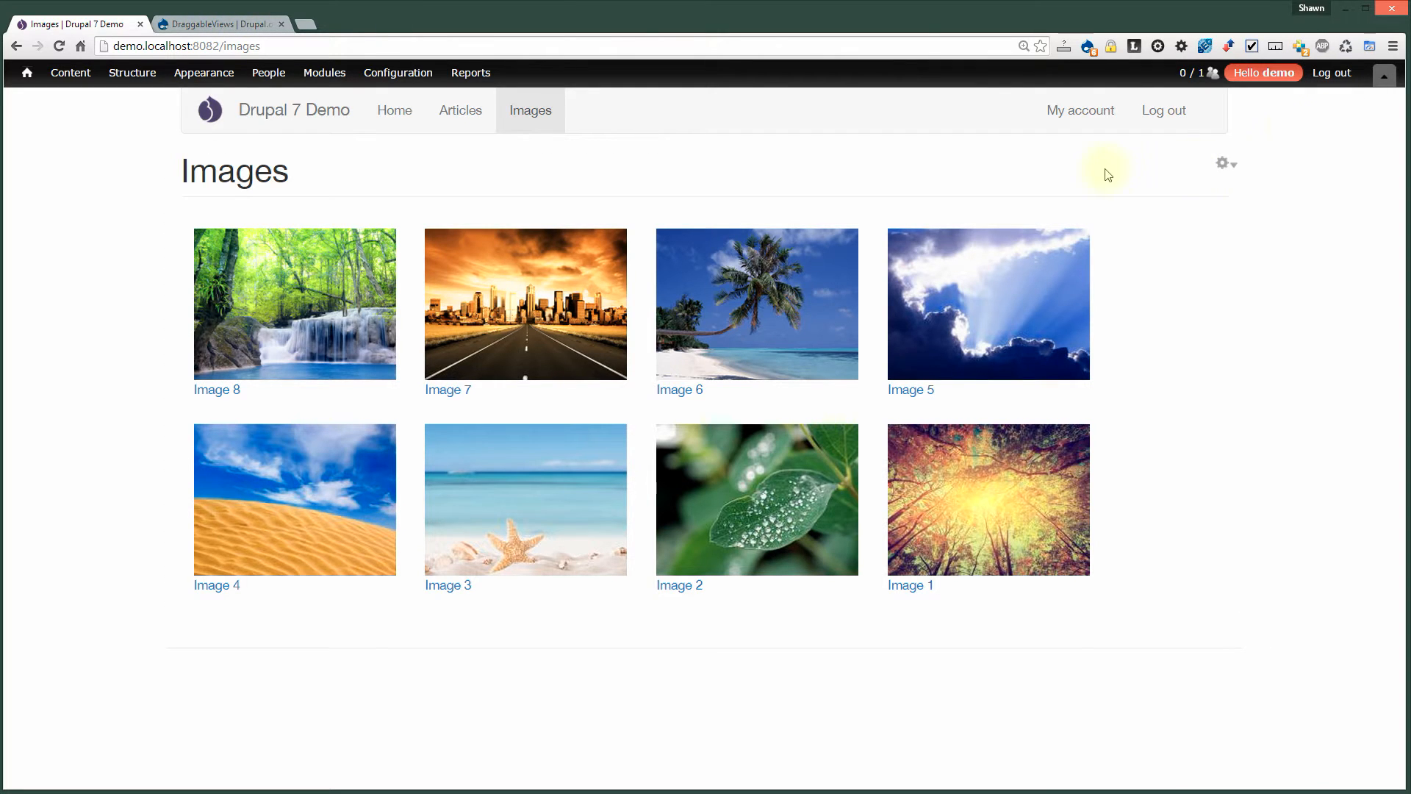
click(1224, 164)
click(1224, 186)
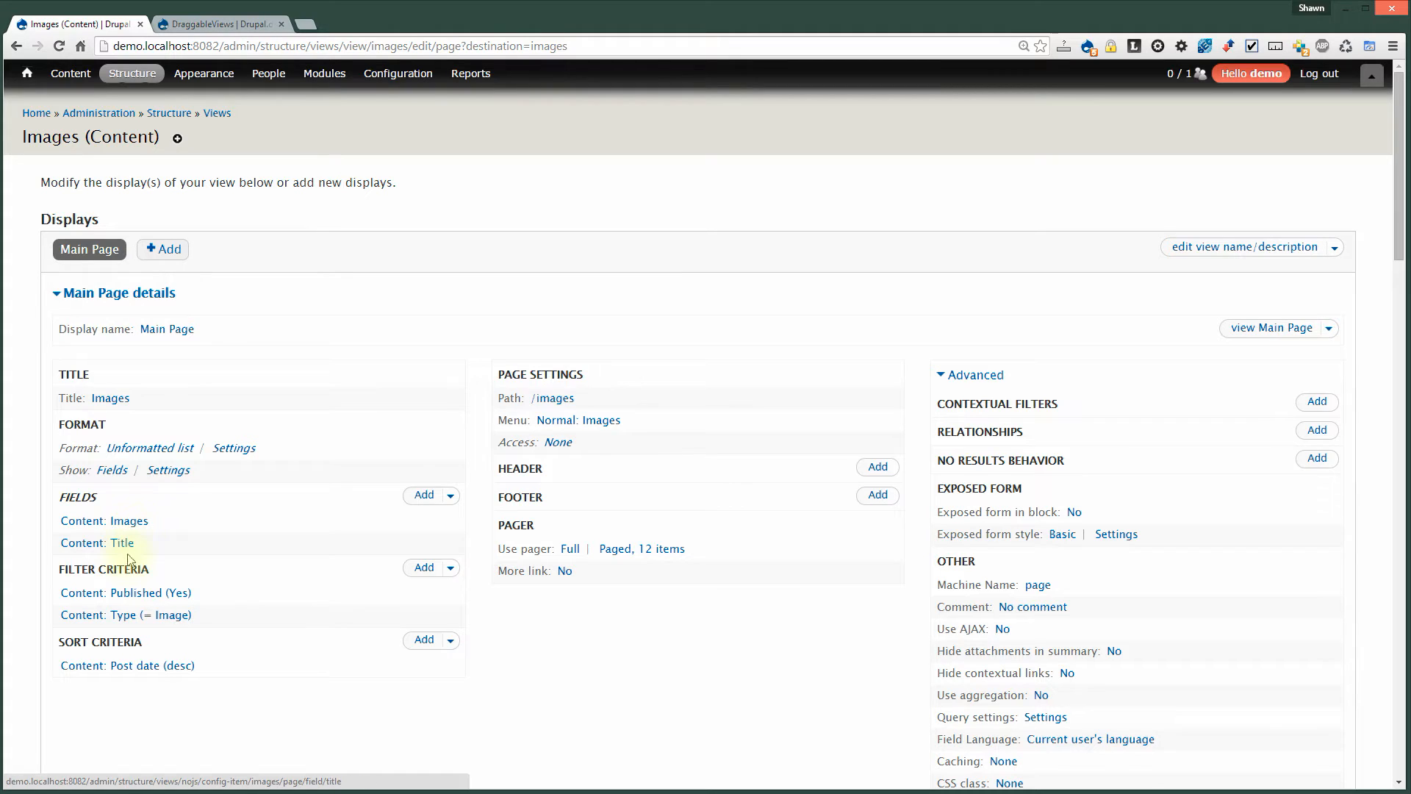
Add a Page display to the Images view and name it Sort Page.
click(161, 252)
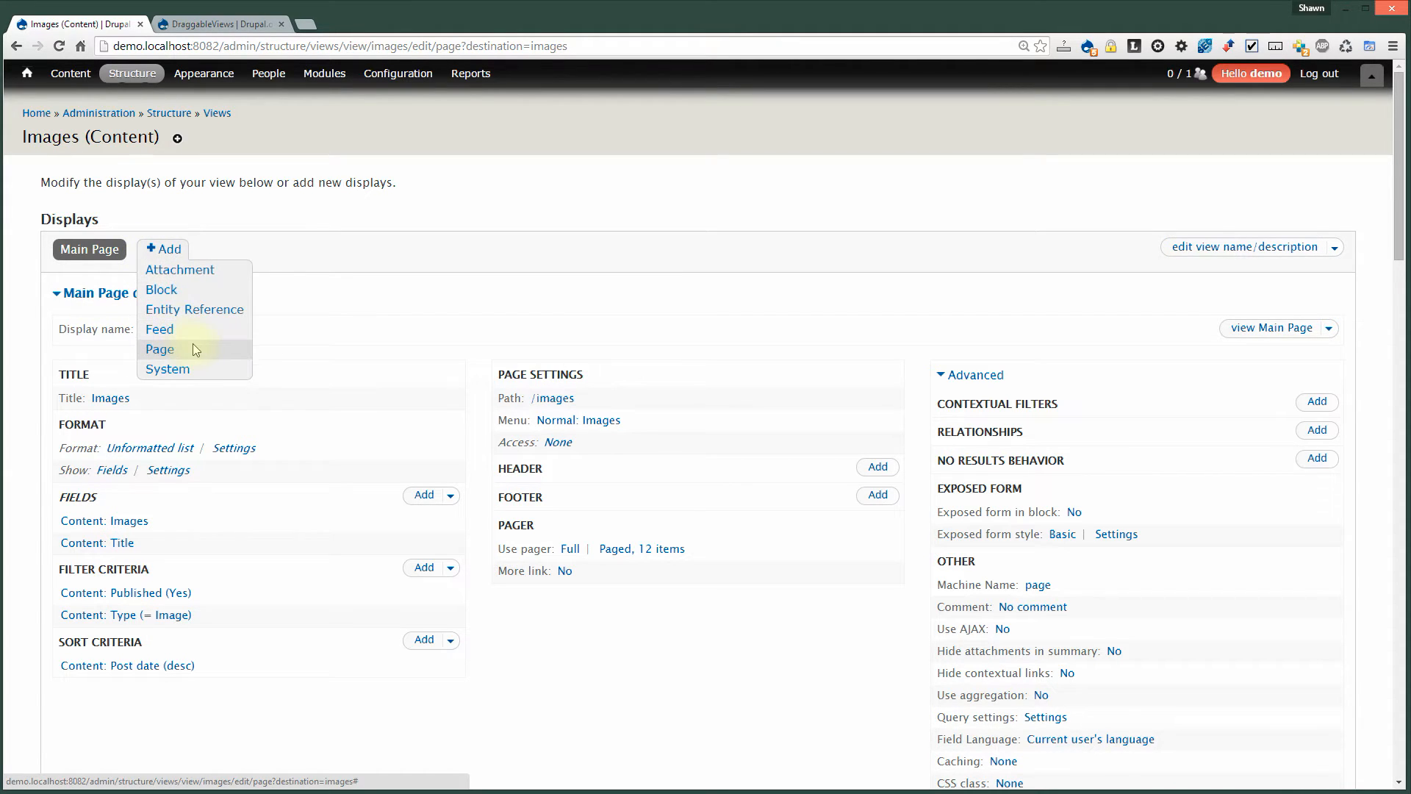
click(158, 352)
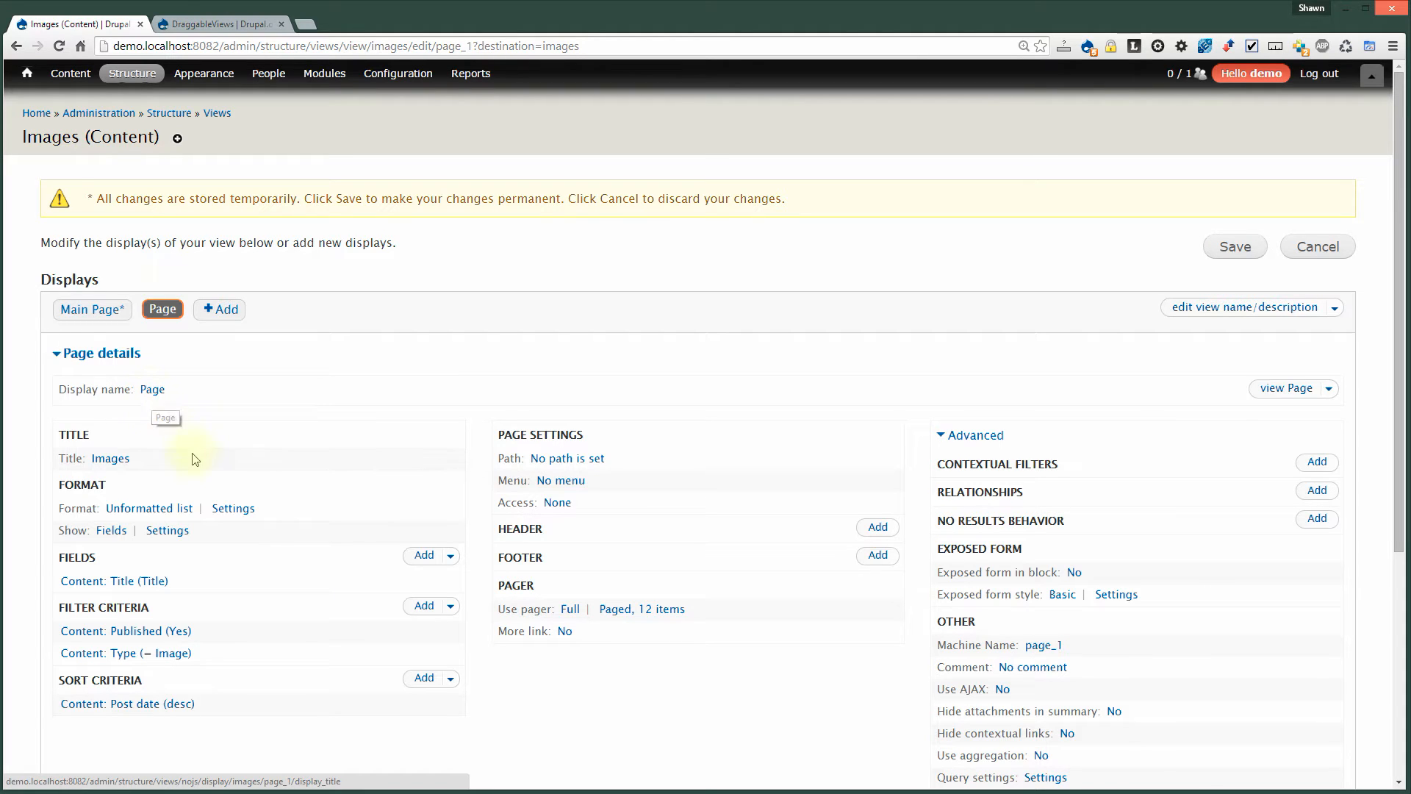
click(151, 390)
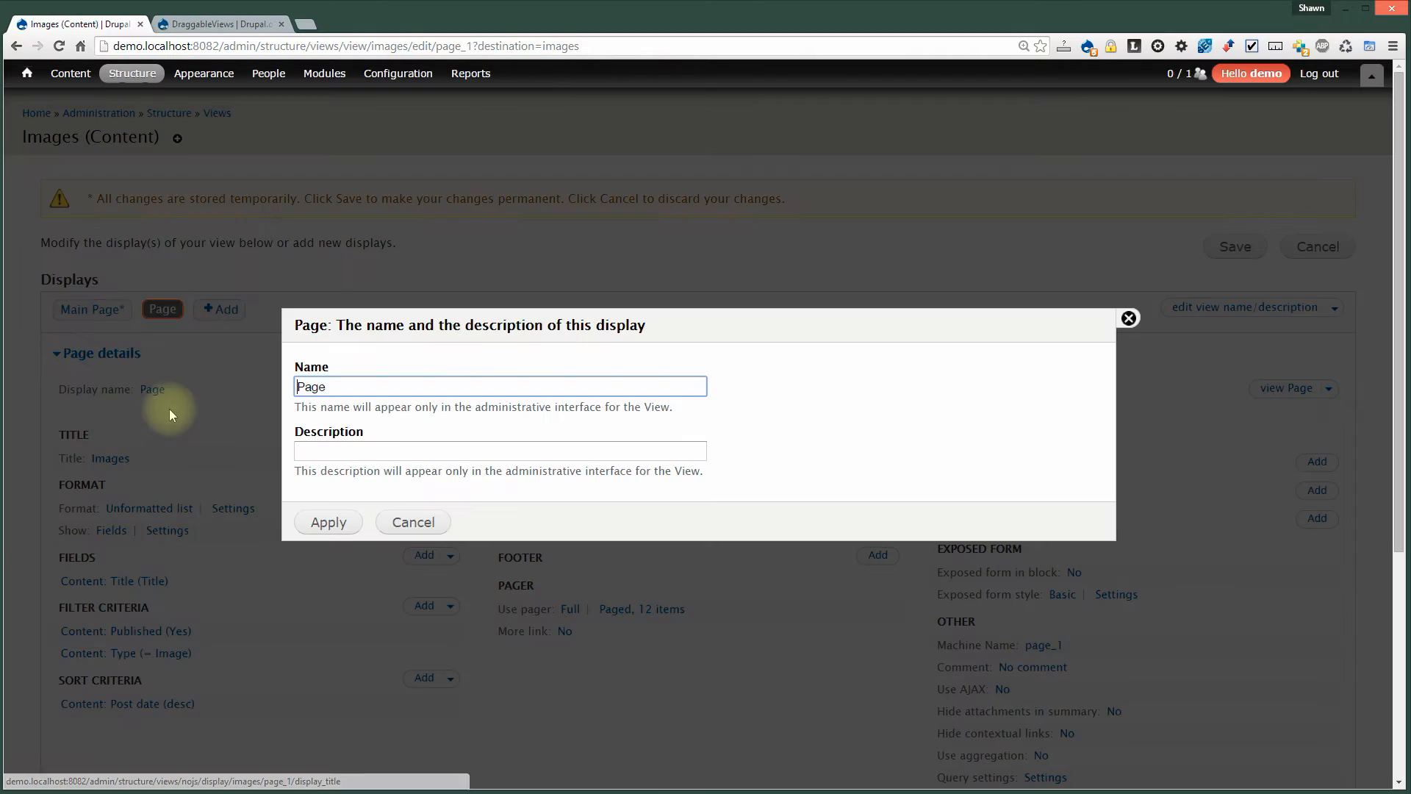
text(Sort)
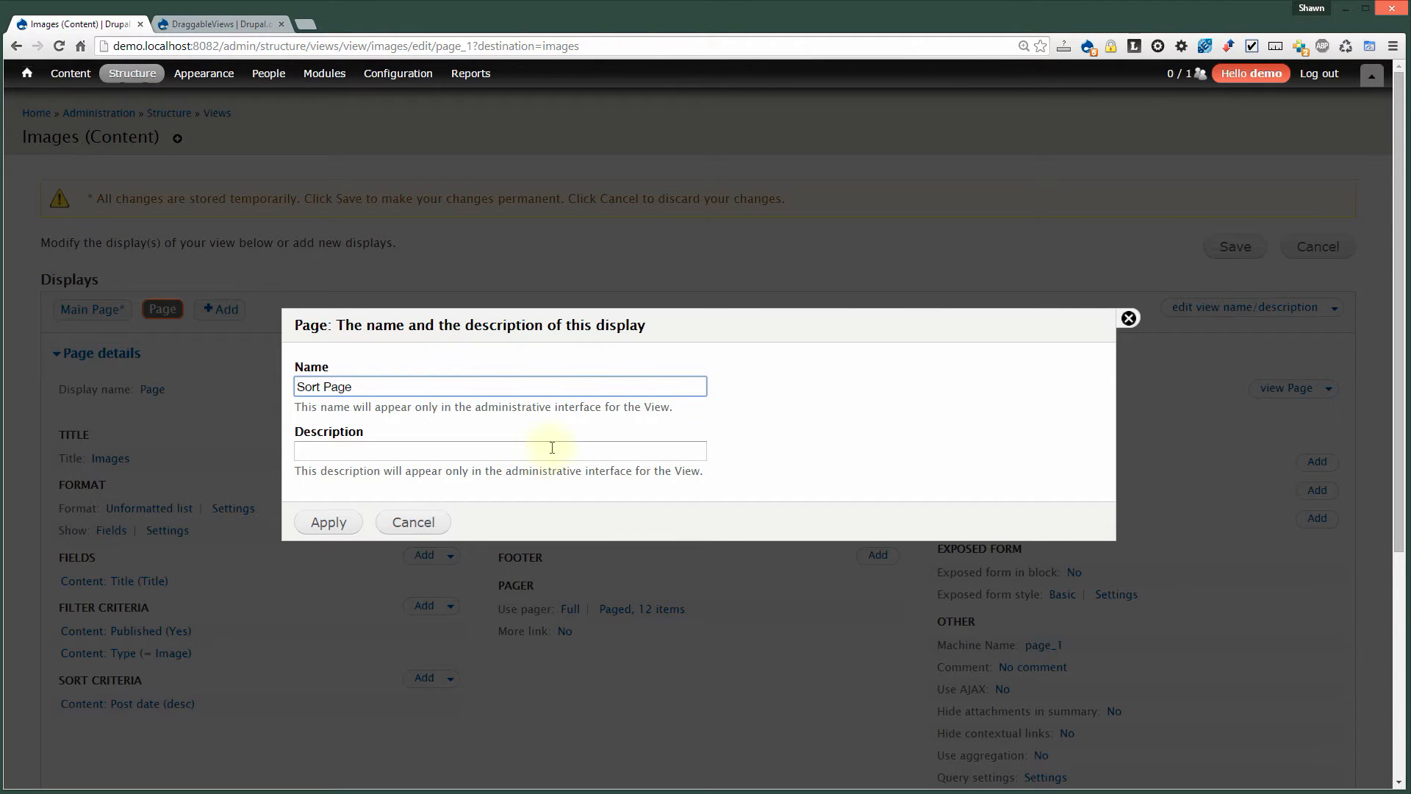
click(330, 522)
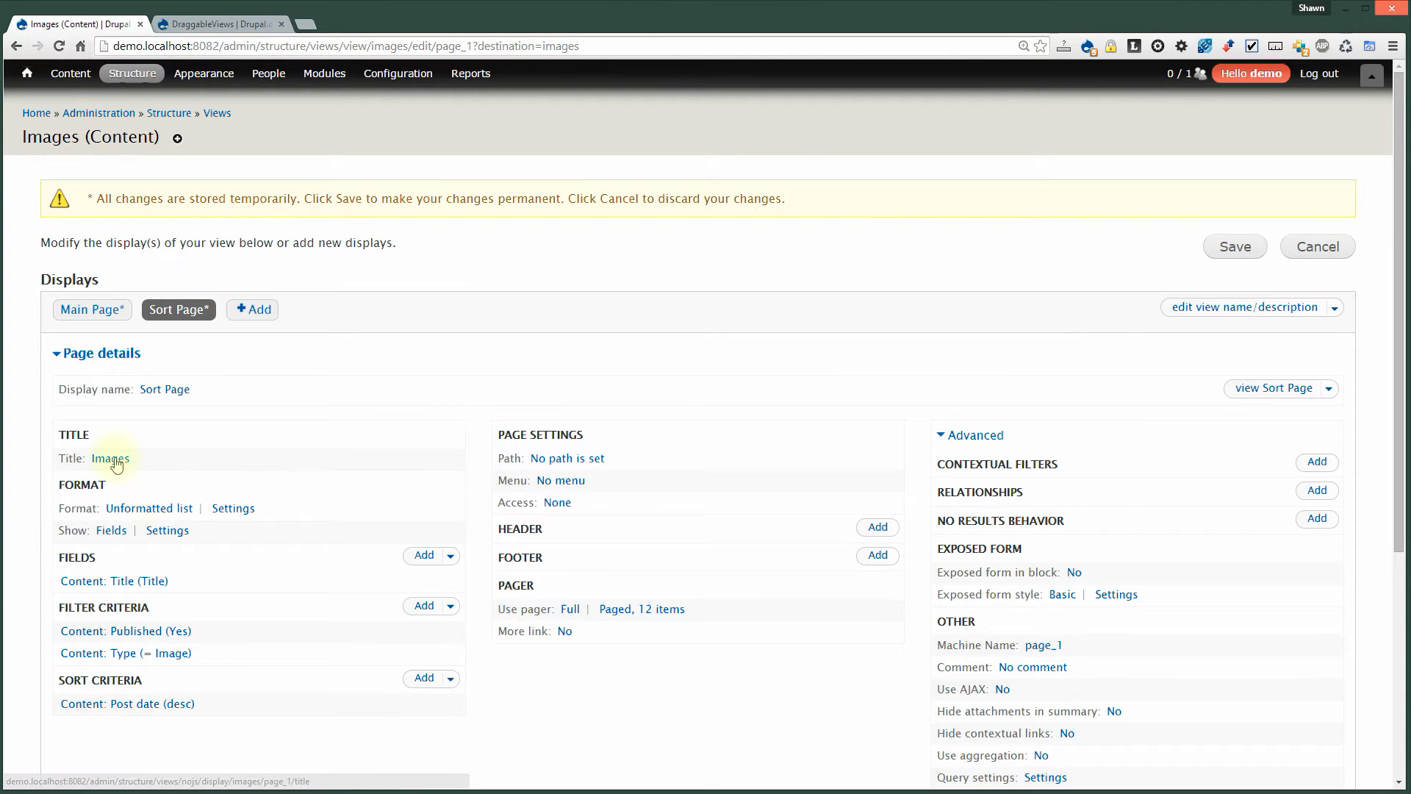
Set the Sort Page display's title to Sort Images, overriding it for this page only.
click(112, 459)
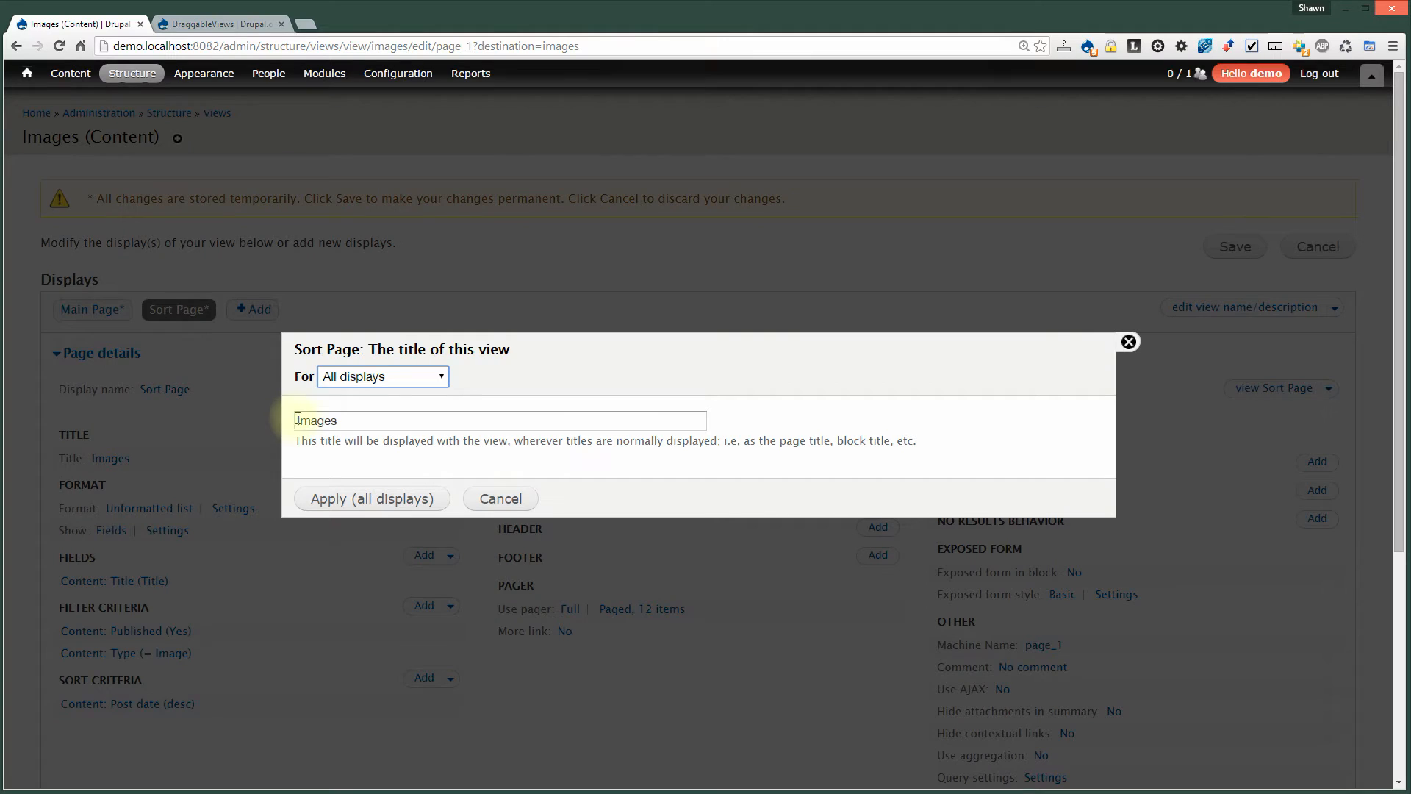
text(Sort)
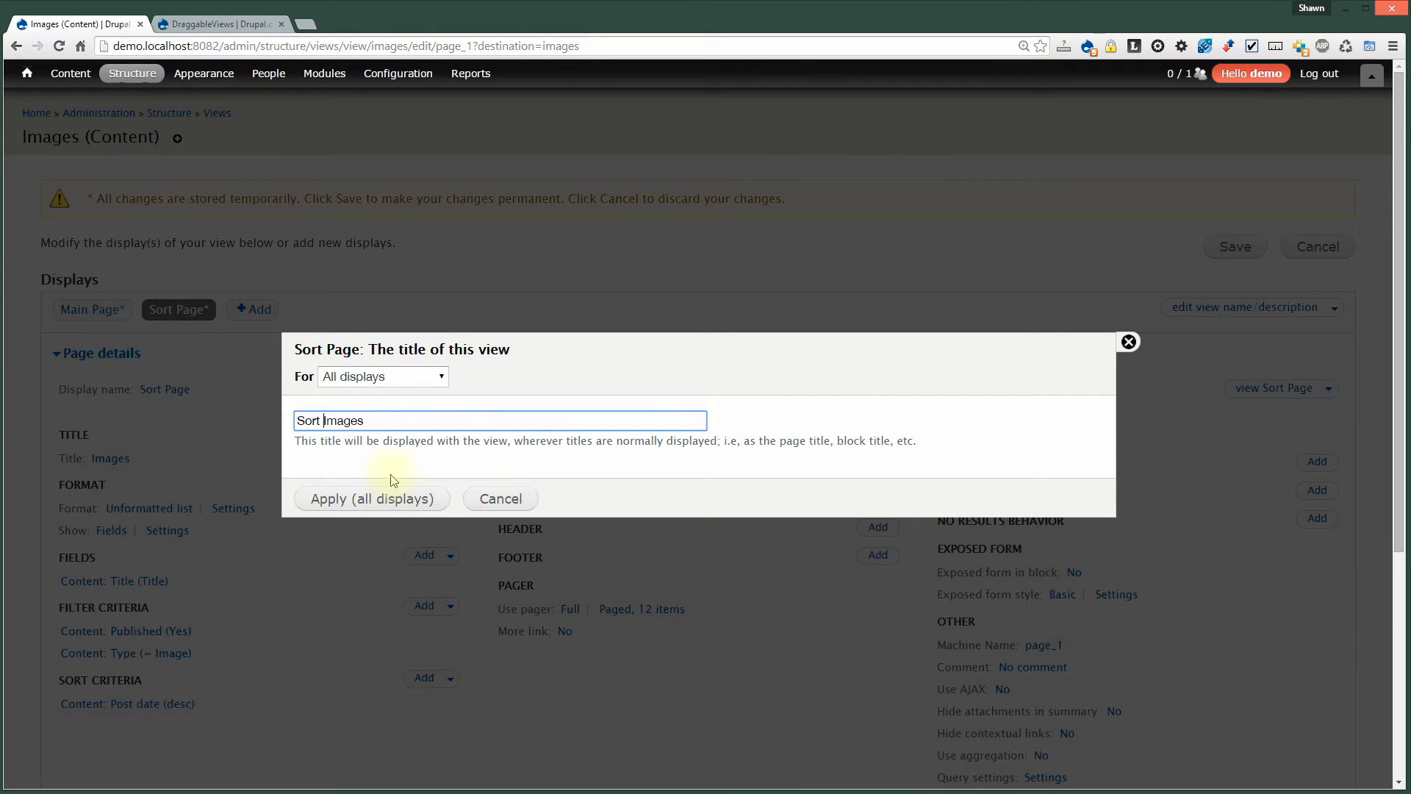
click(360, 379)
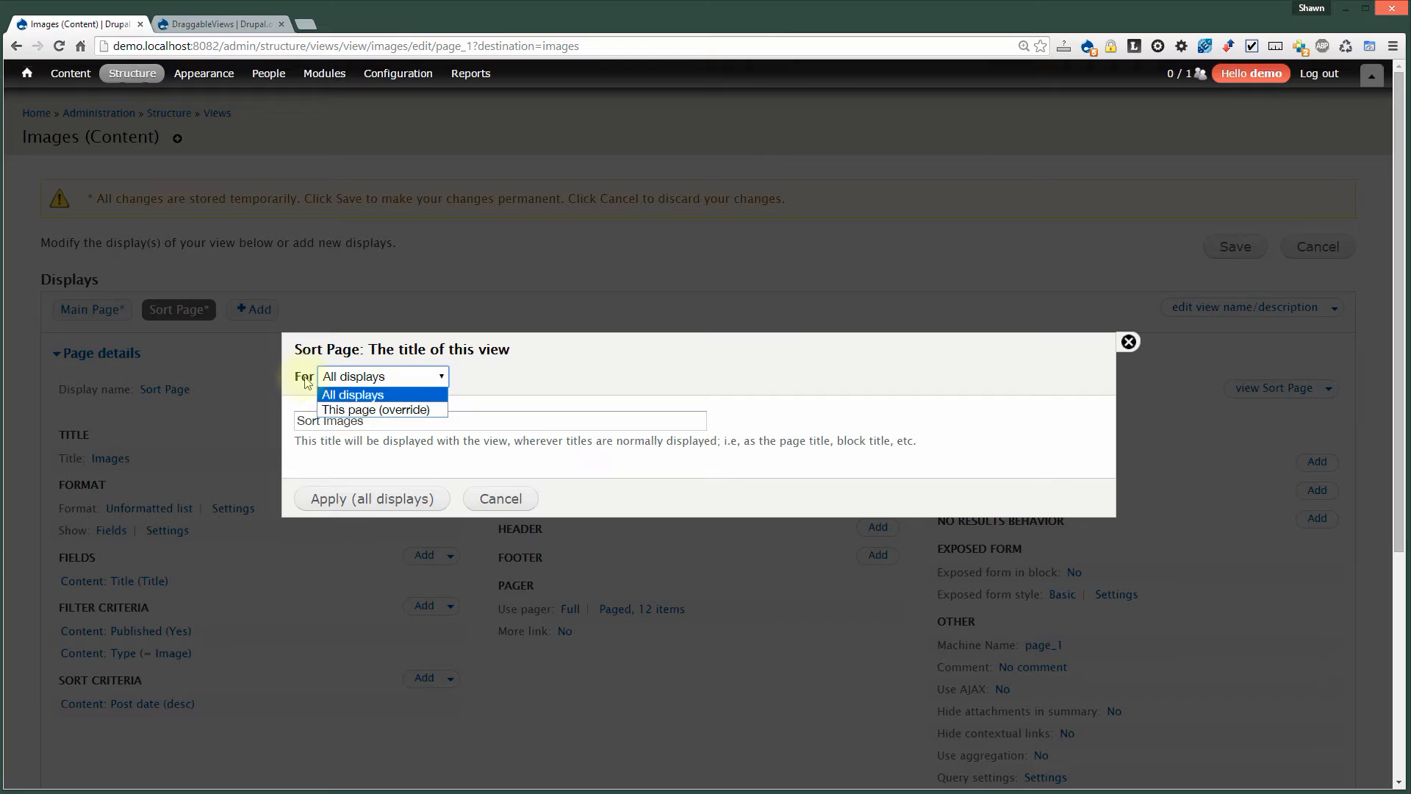
click(363, 411)
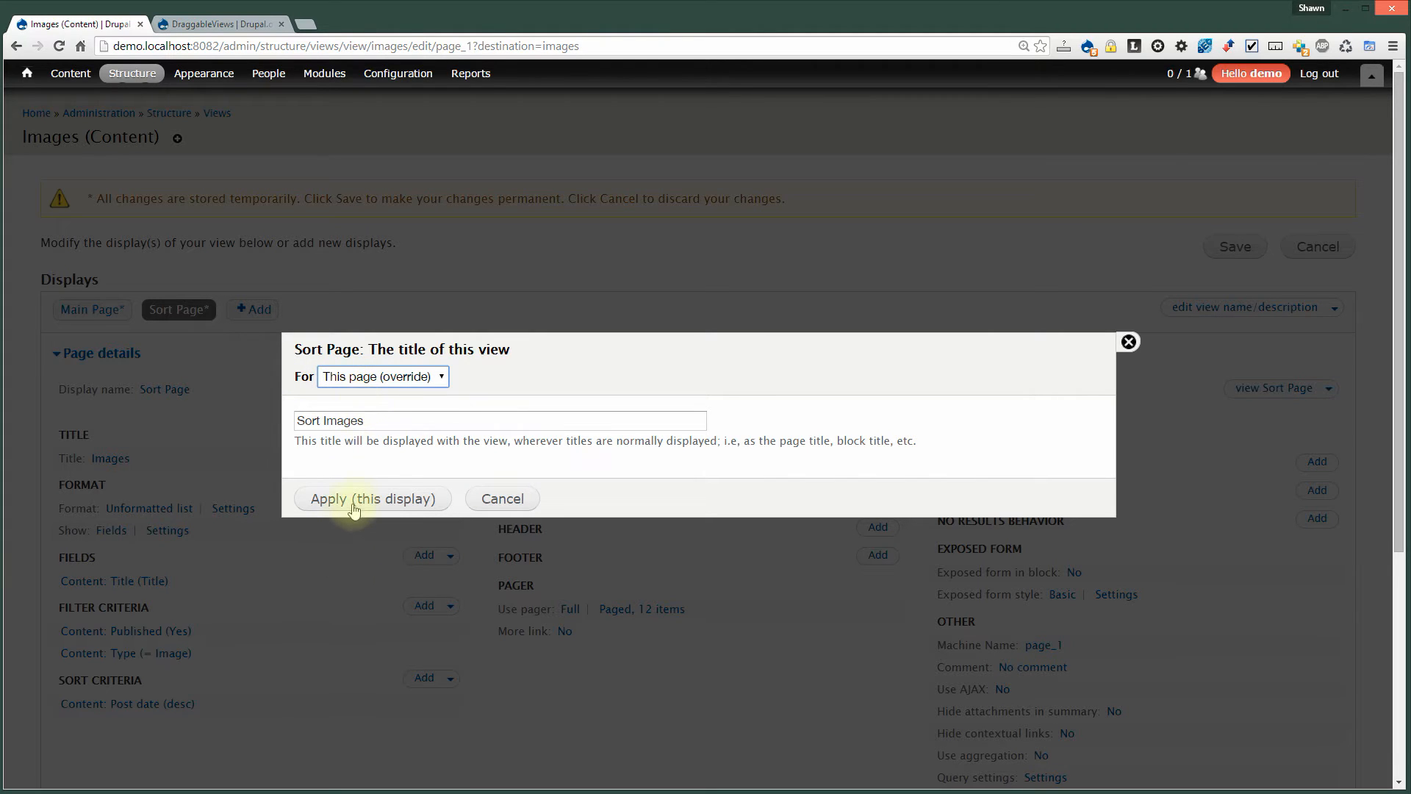
click(400, 498)
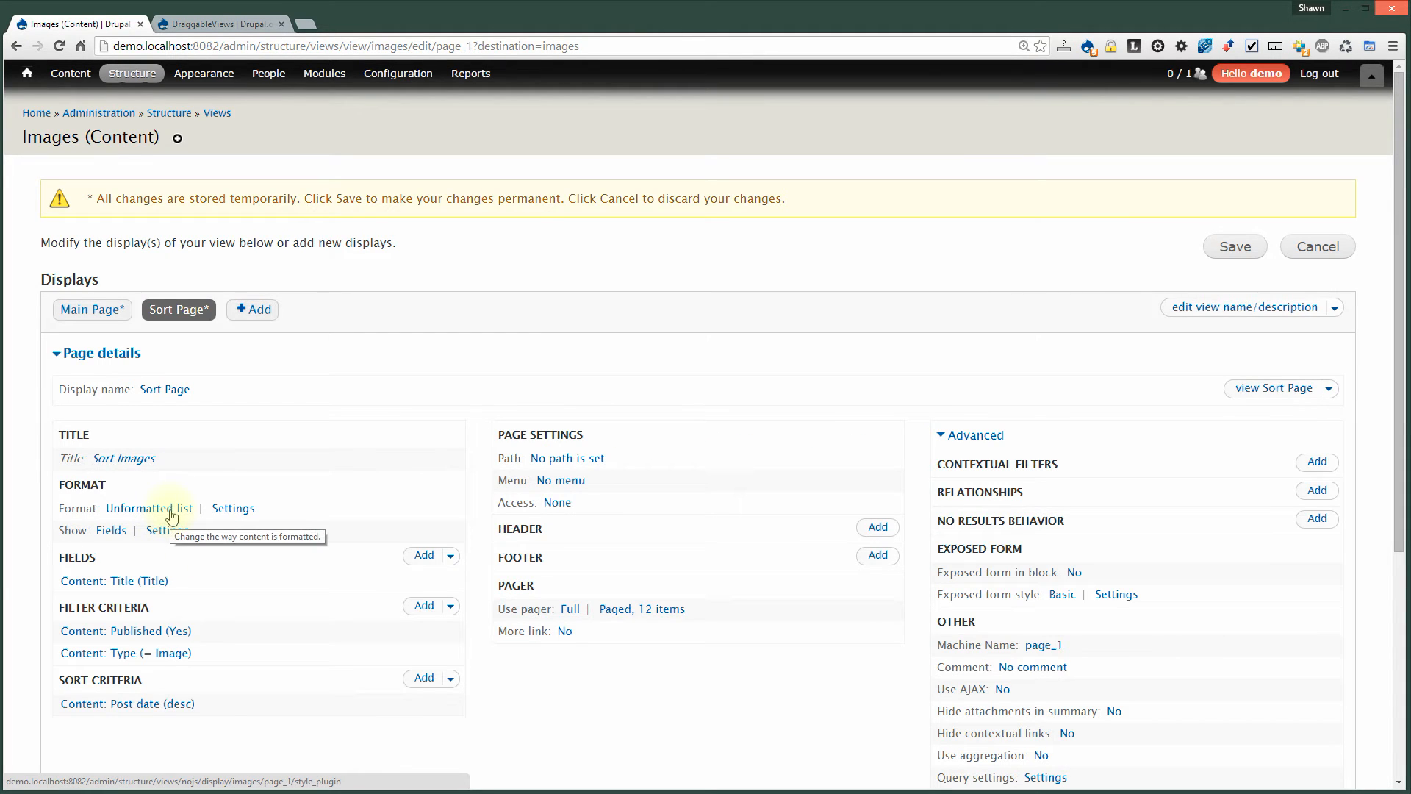
Change the Sort Page's format to Table for all non-overridden displays, accepting the default table style options.
click(166, 510)
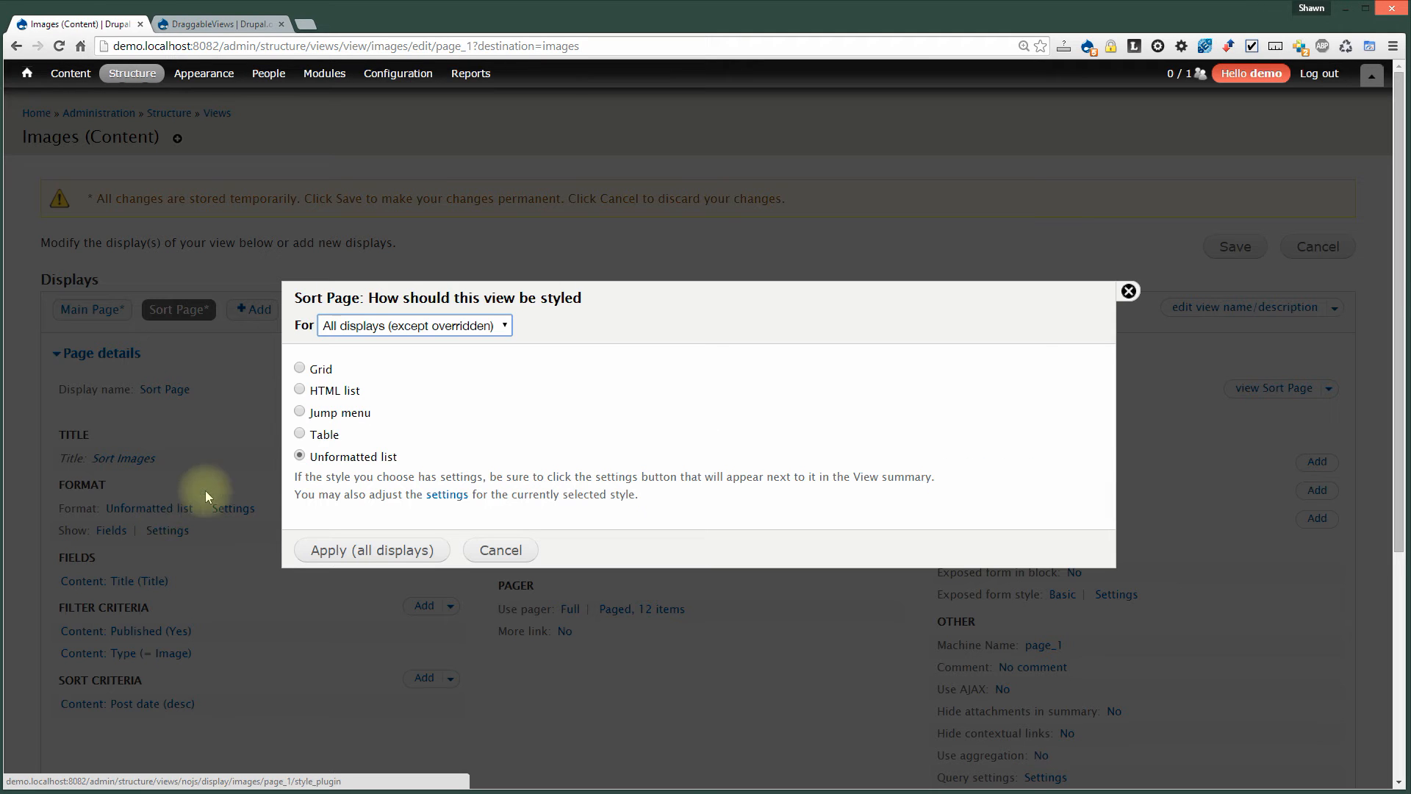
click(302, 433)
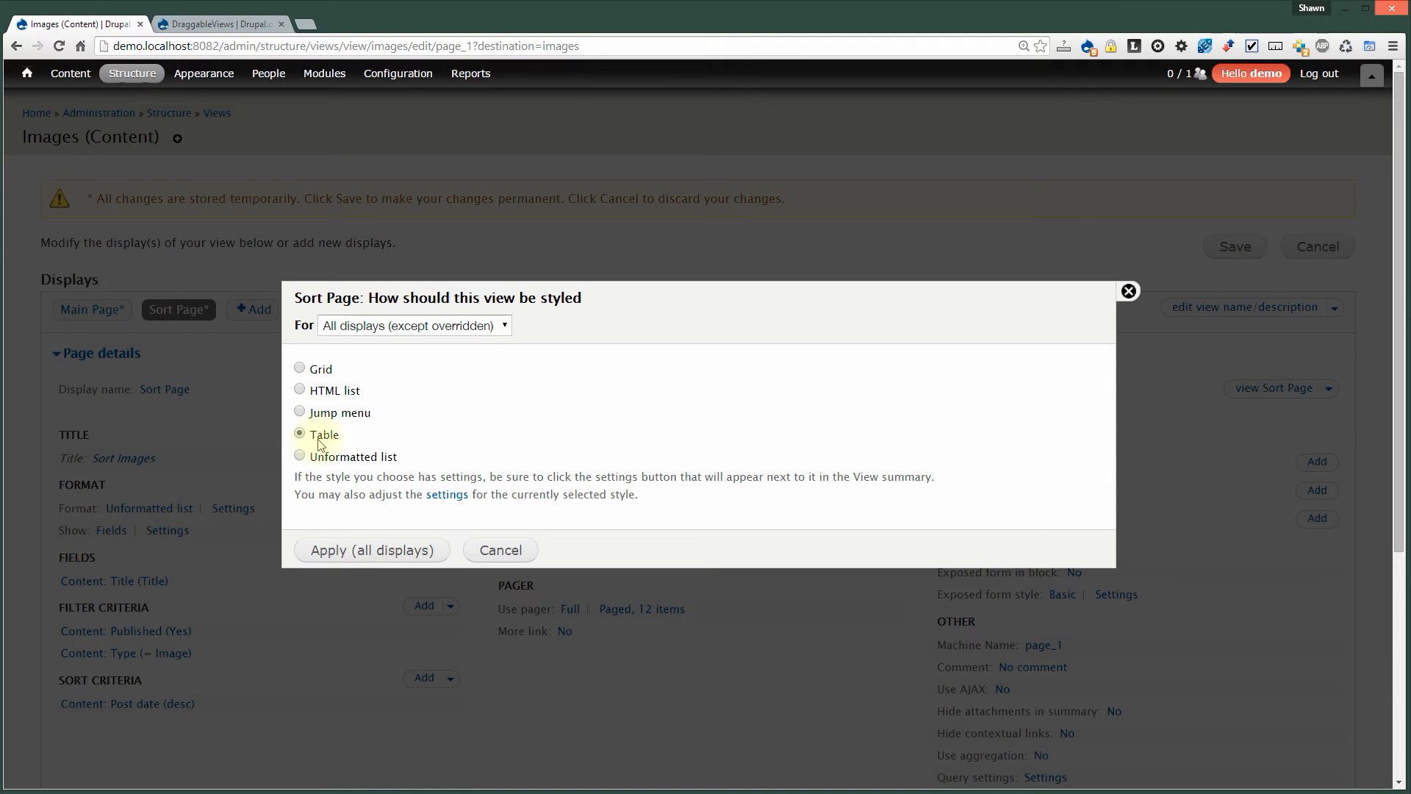
click(344, 550)
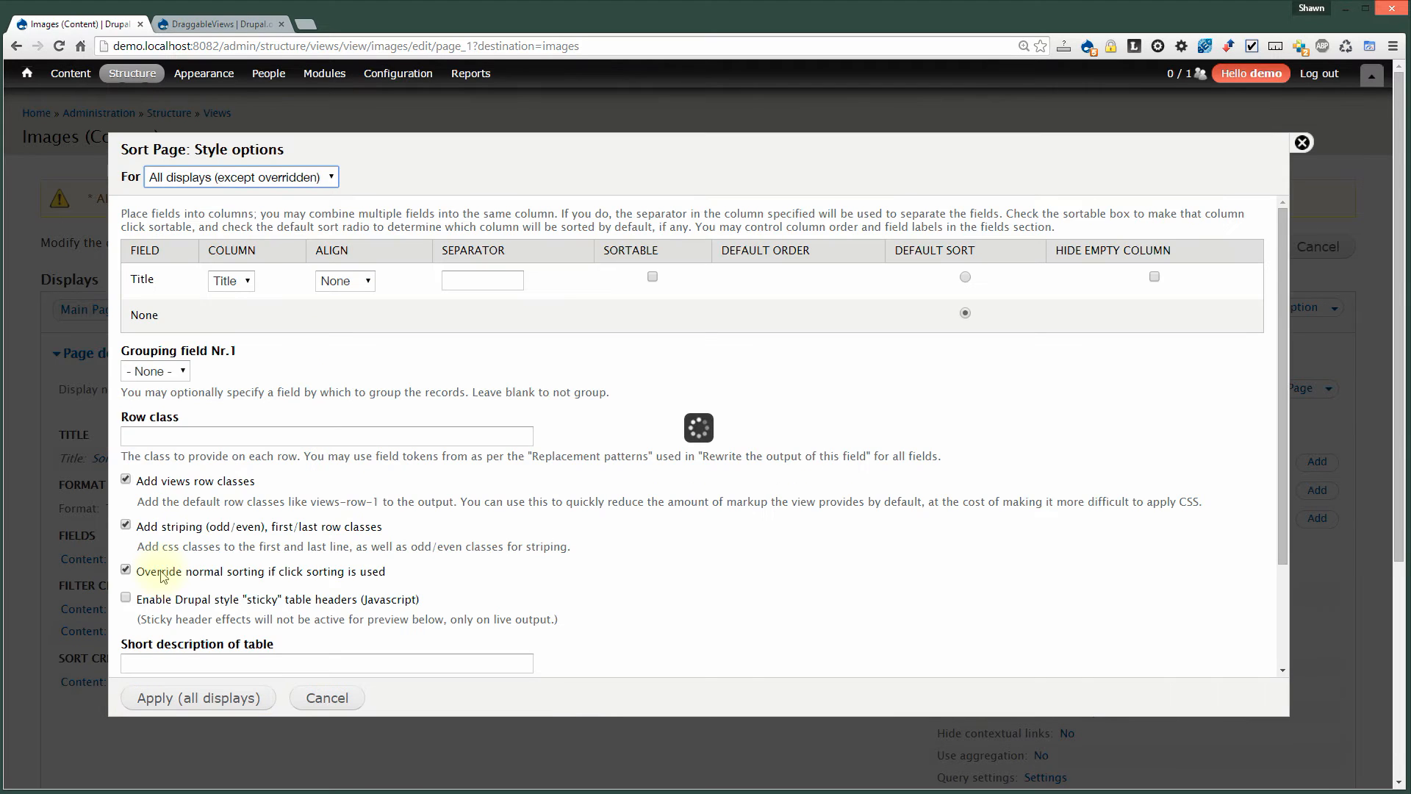
key(Escape)
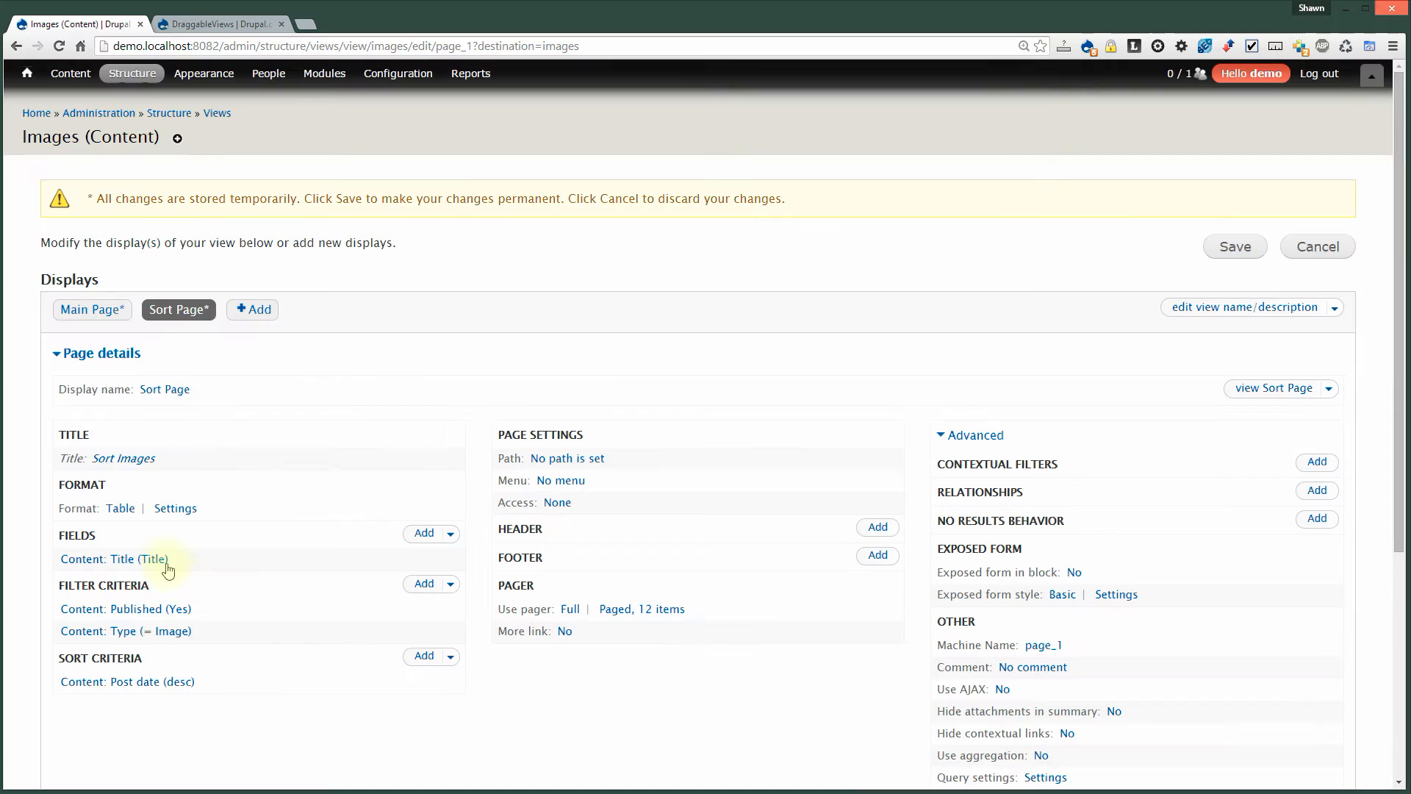
Check the Main Page display's format and fields for overrides, and return to the Sort Page display.
click(121, 508)
key(Escape)
click(103, 312)
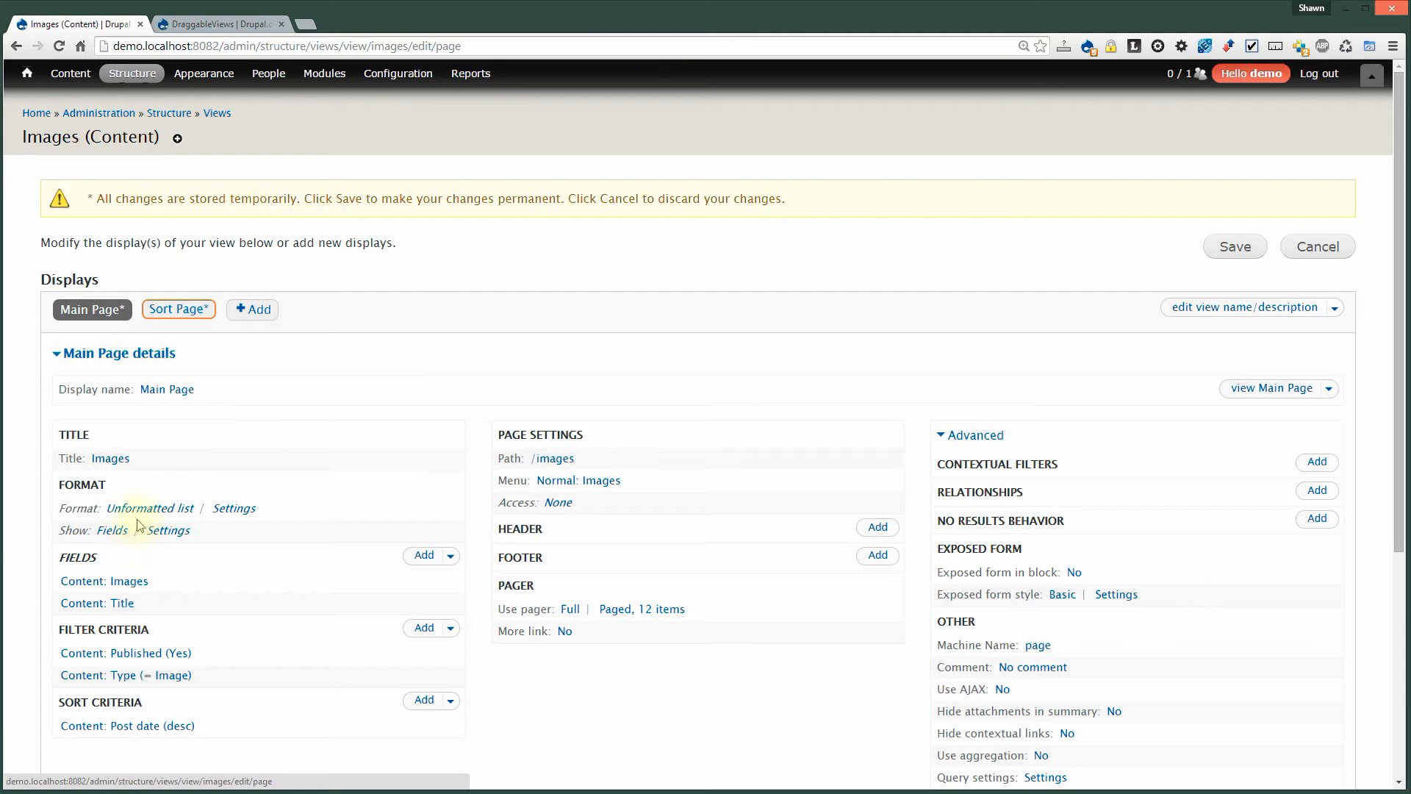
click(162, 307)
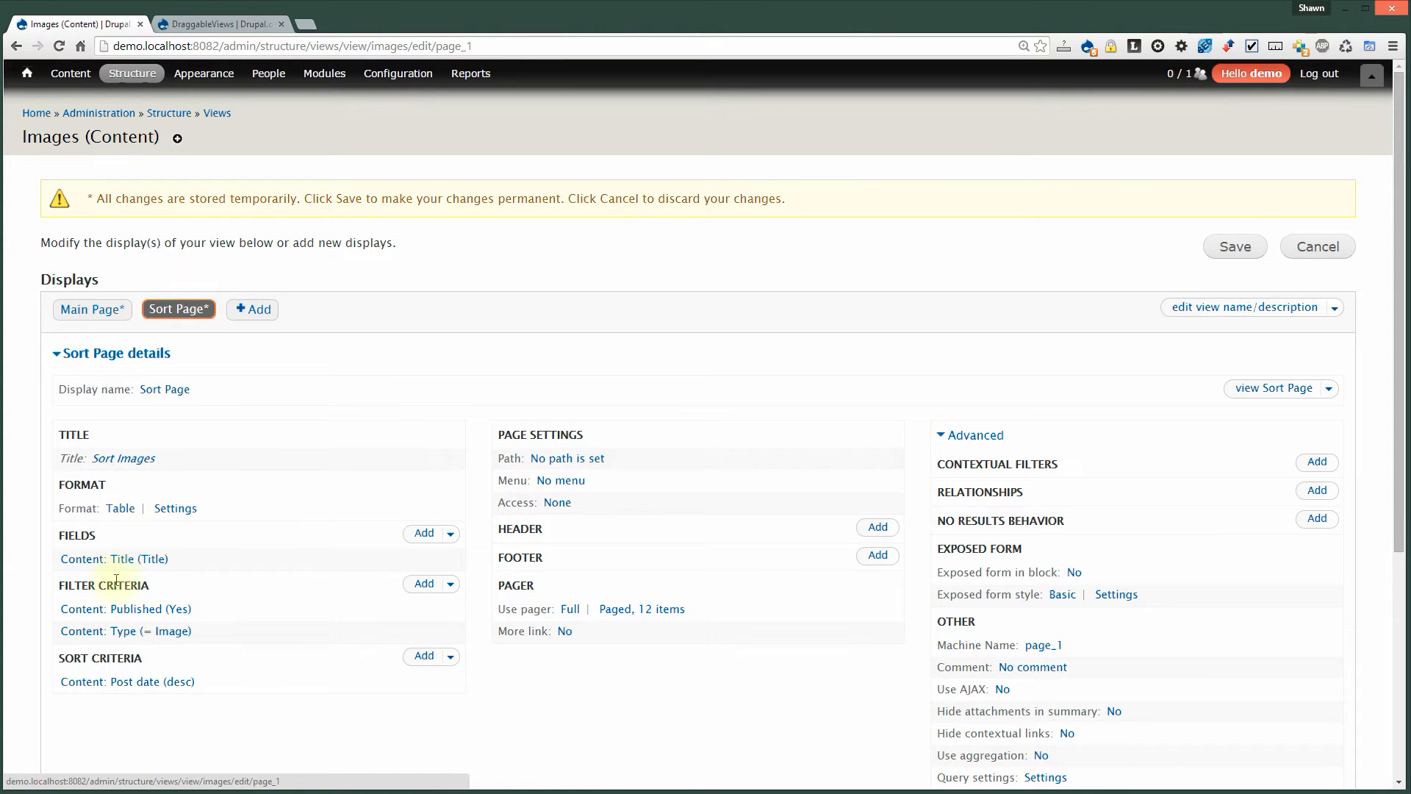
Remove the Content: Title field from the Sort Page display, overriding the fields for this page only.
click(435, 535)
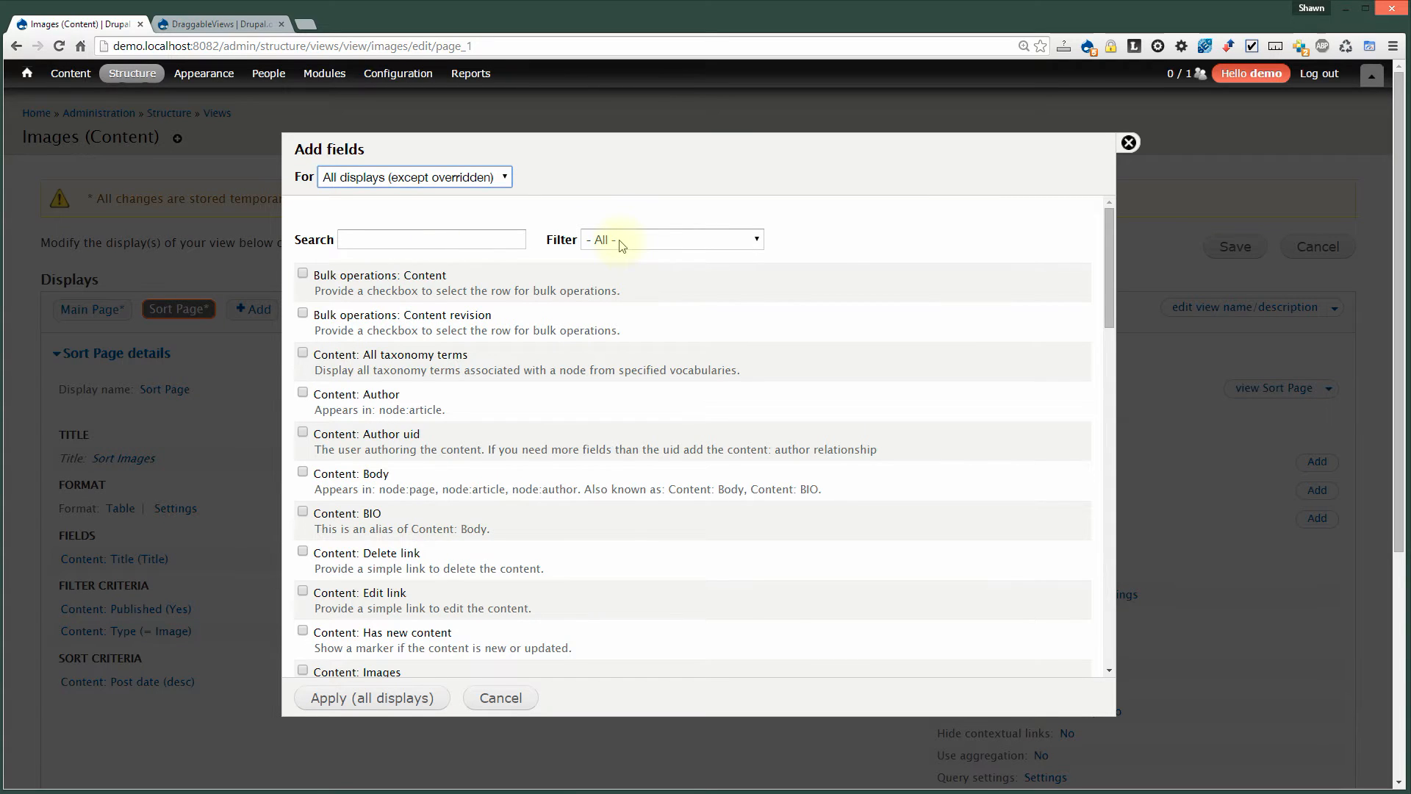
key(Escape)
click(156, 562)
click(367, 177)
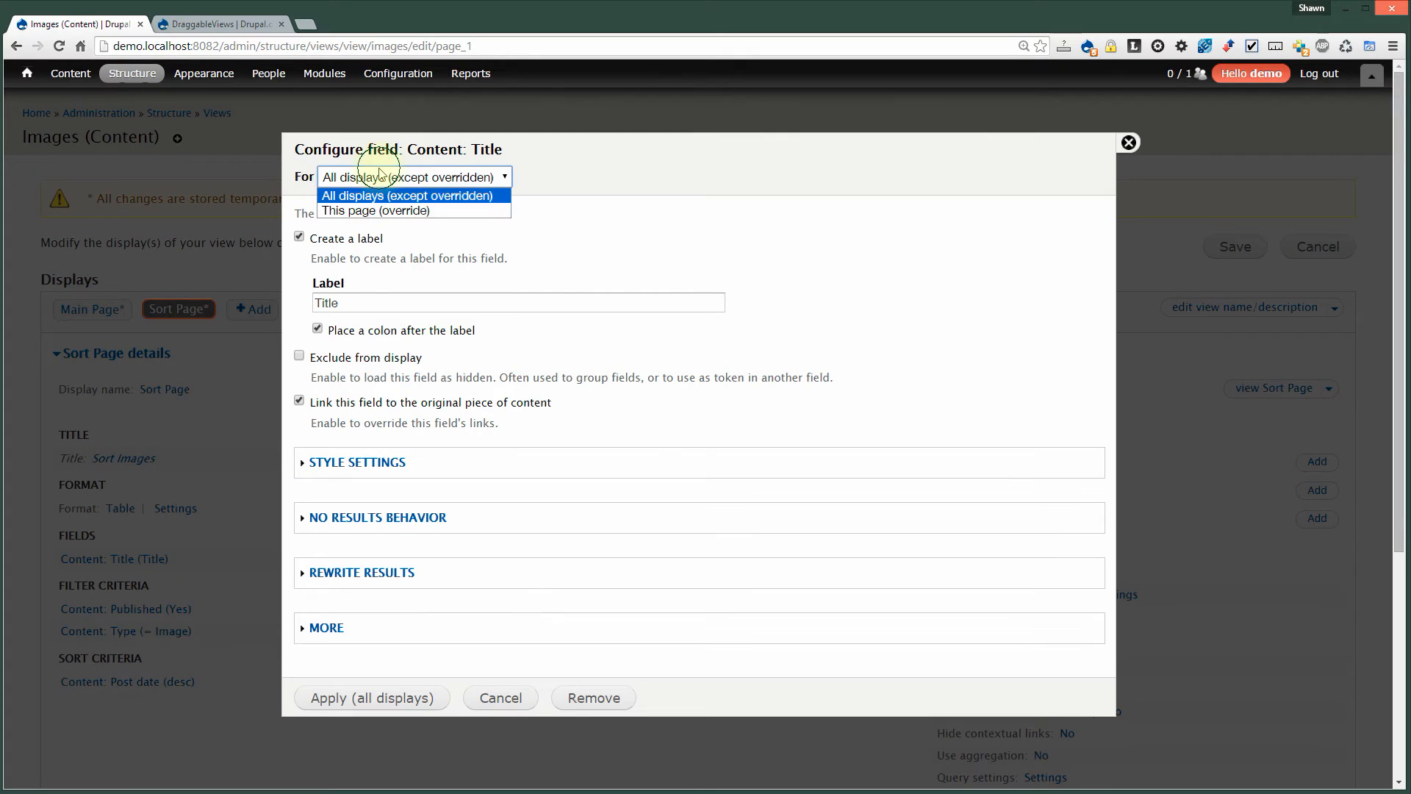
click(356, 211)
click(594, 698)
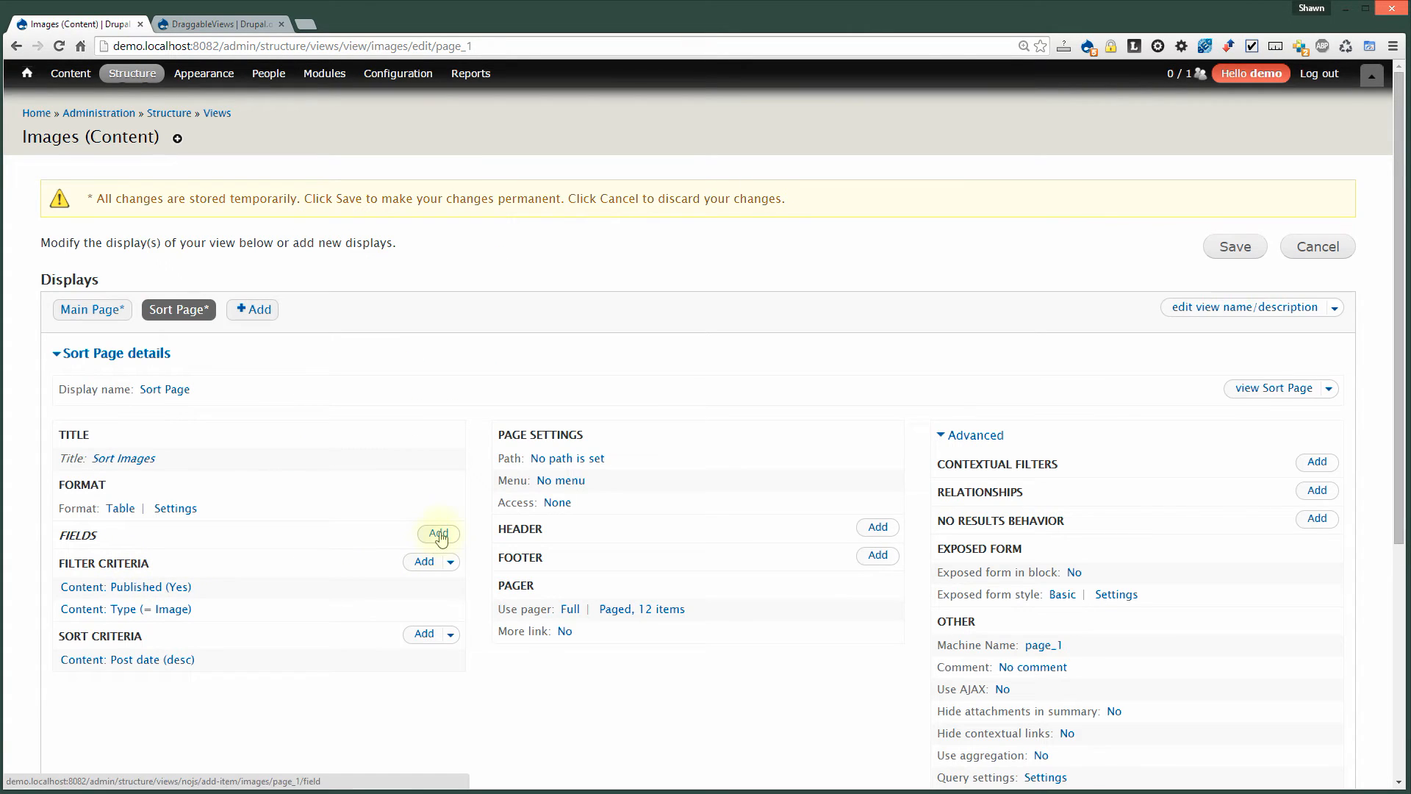
Add the Content: Nid, Draggableviews: Content and Content: Images (node:article, node:author, node:image) fields to the Sort Page display only.
click(439, 535)
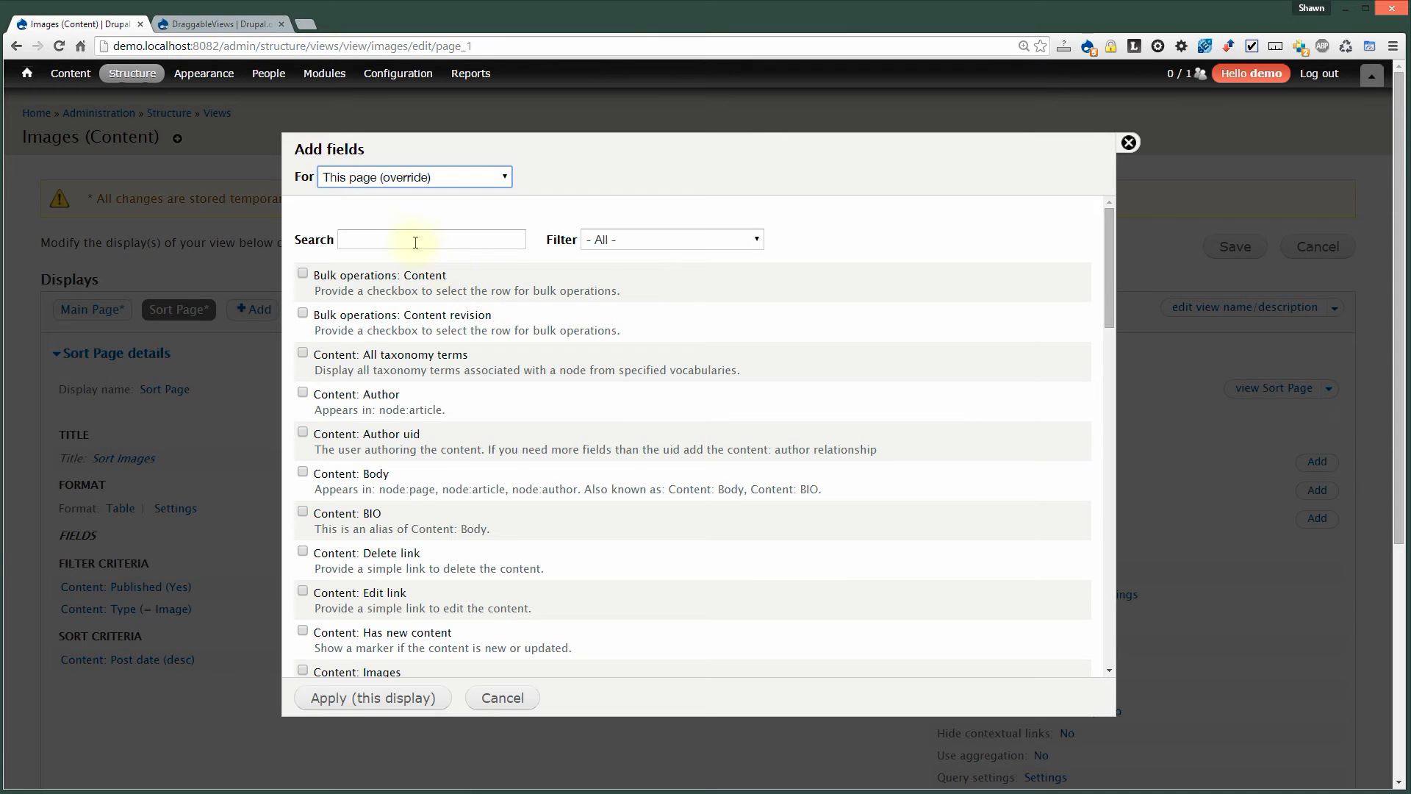
click(415, 240)
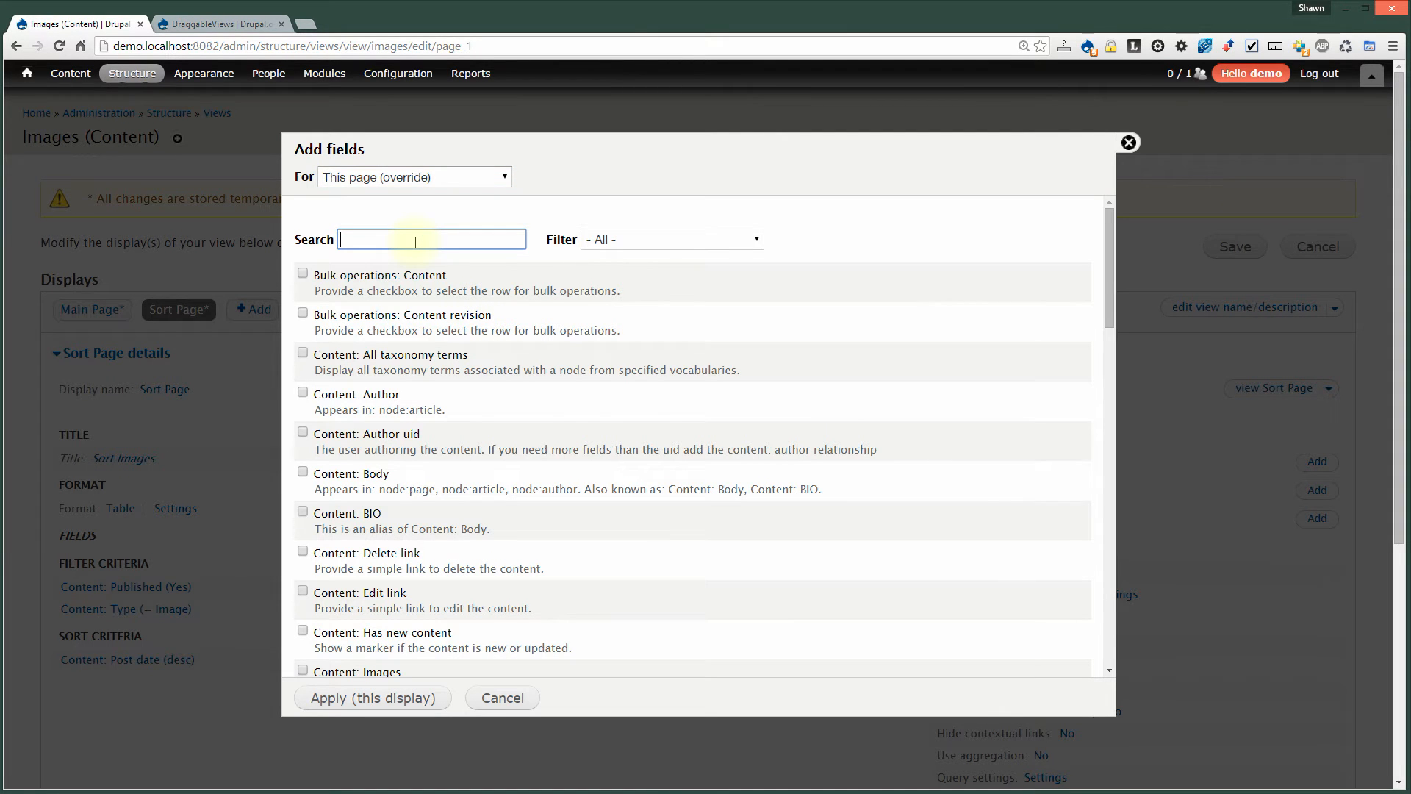
text(nid)
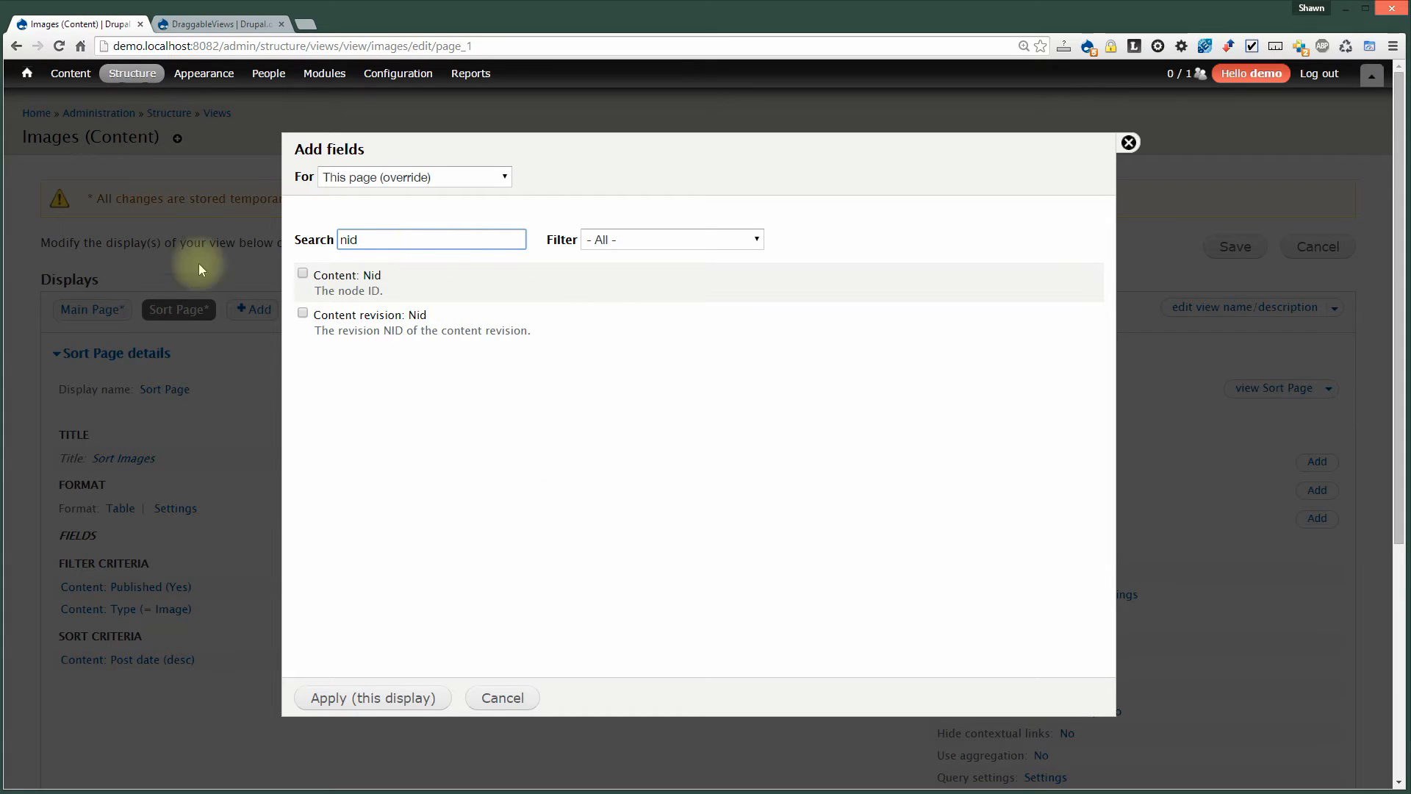
click(317, 276)
key(ctrl+a)
text(drag)
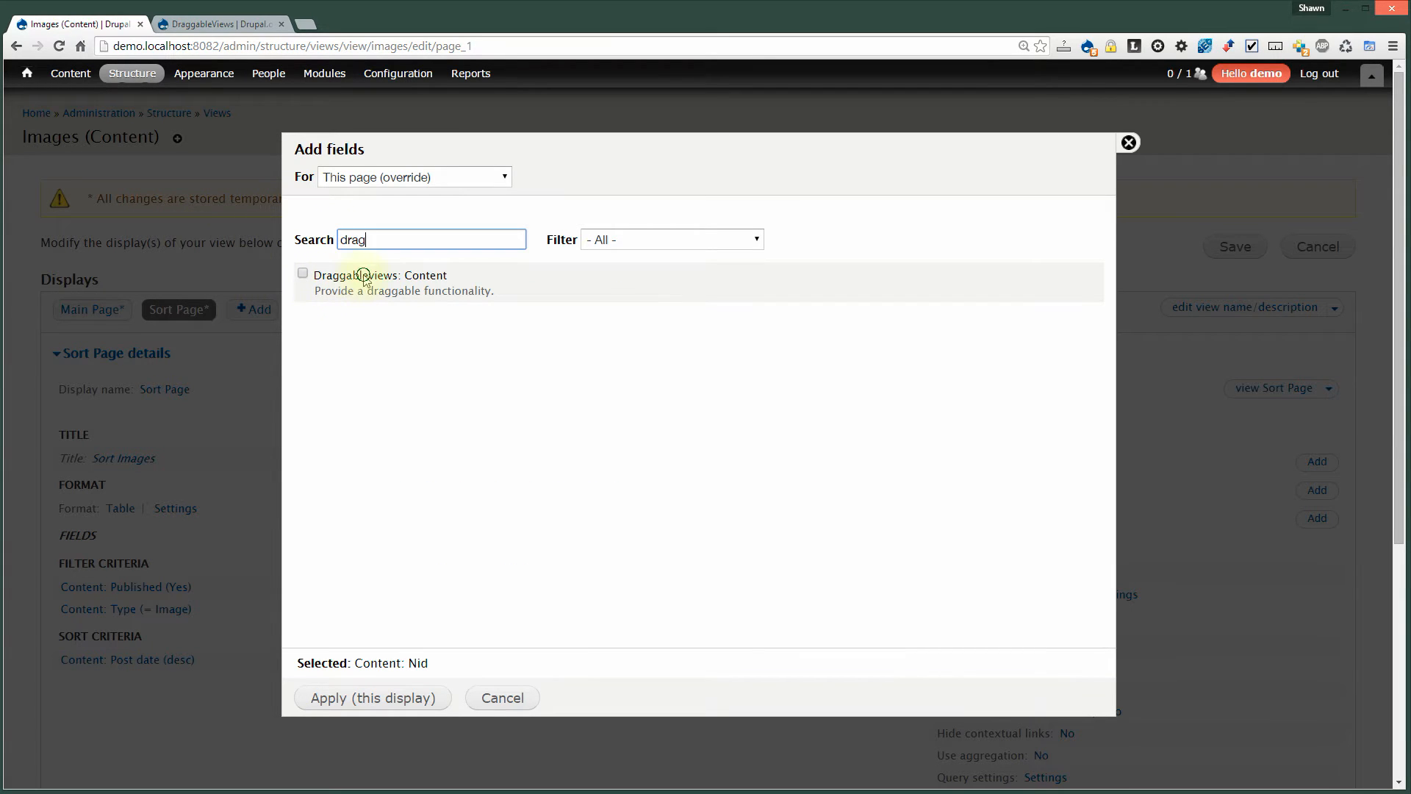
click(357, 277)
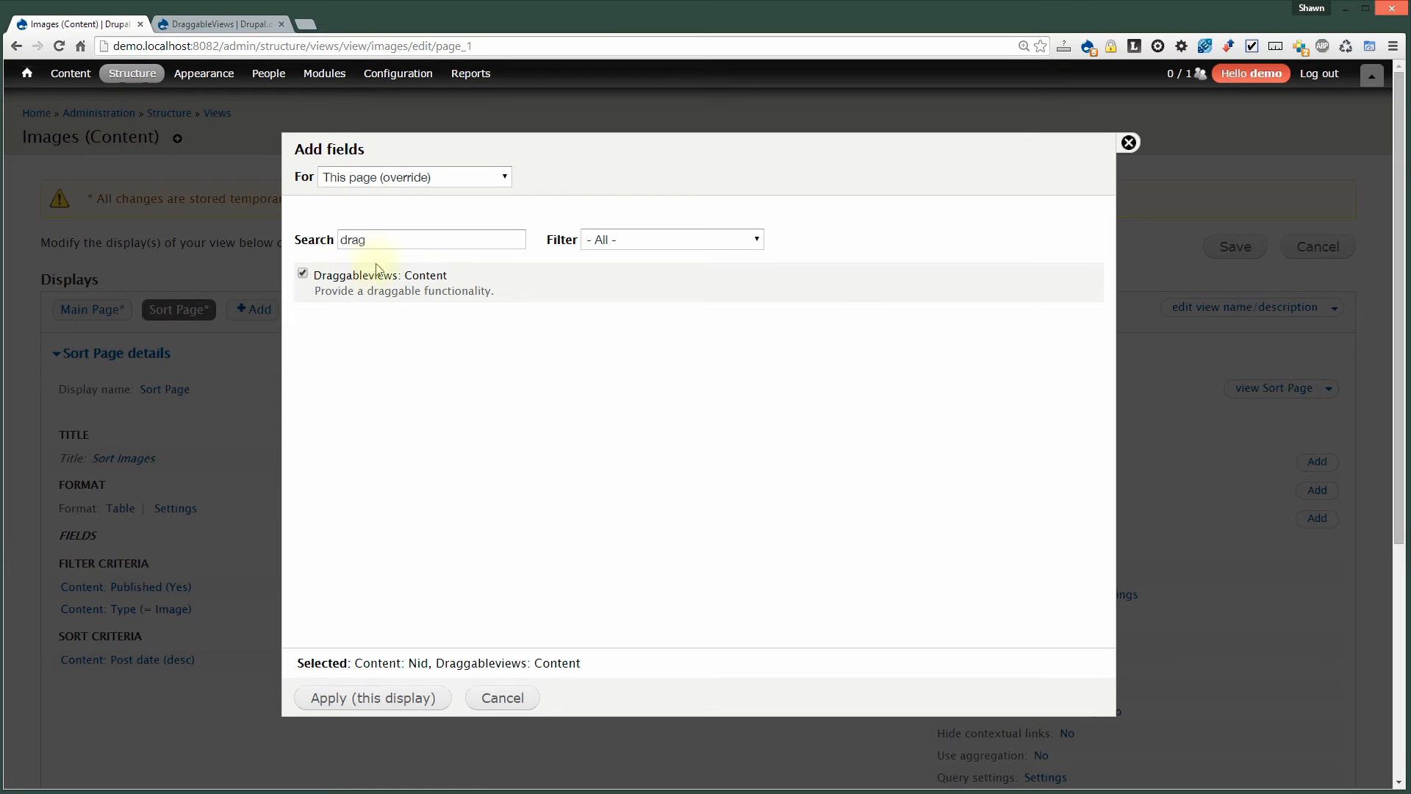
drag(402, 244, 339, 240)
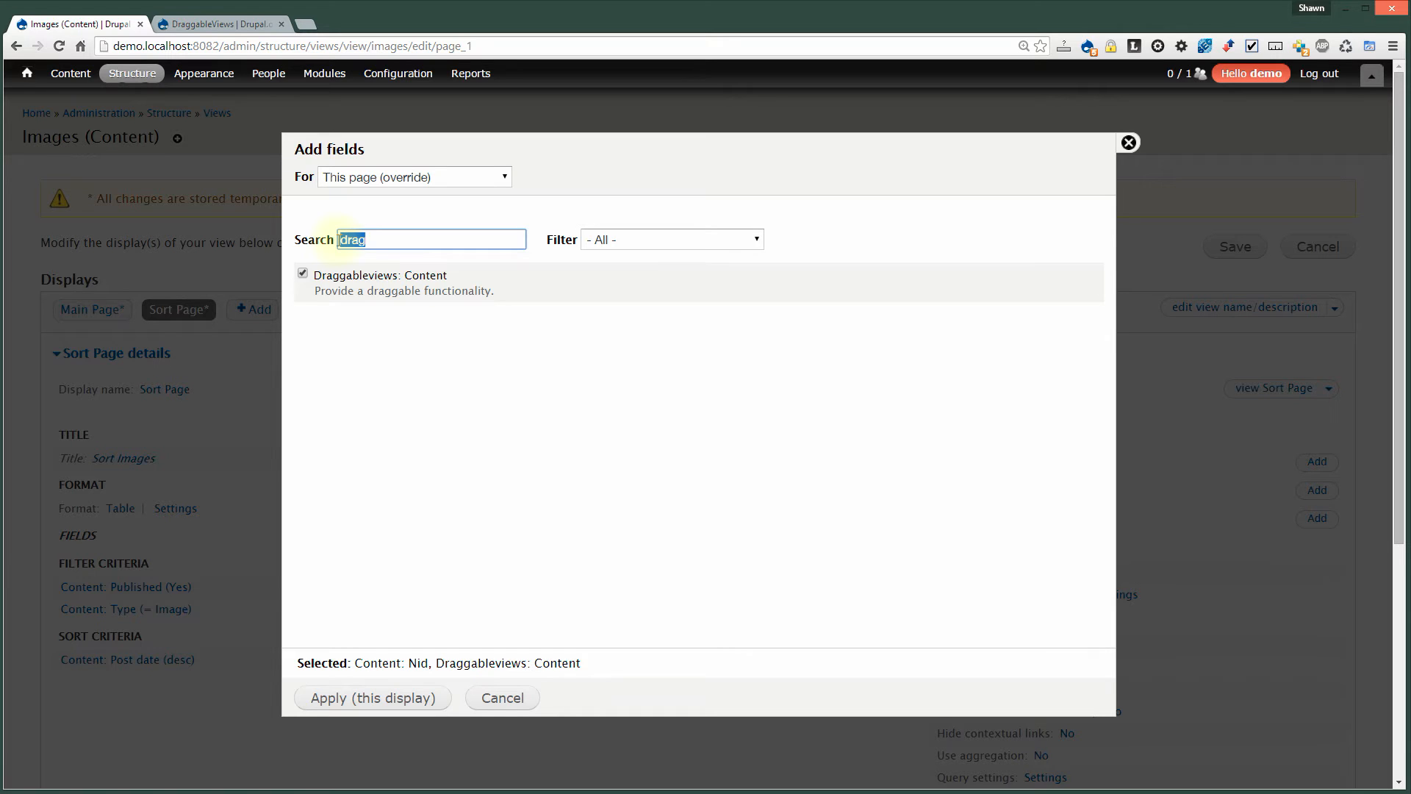
text(image)
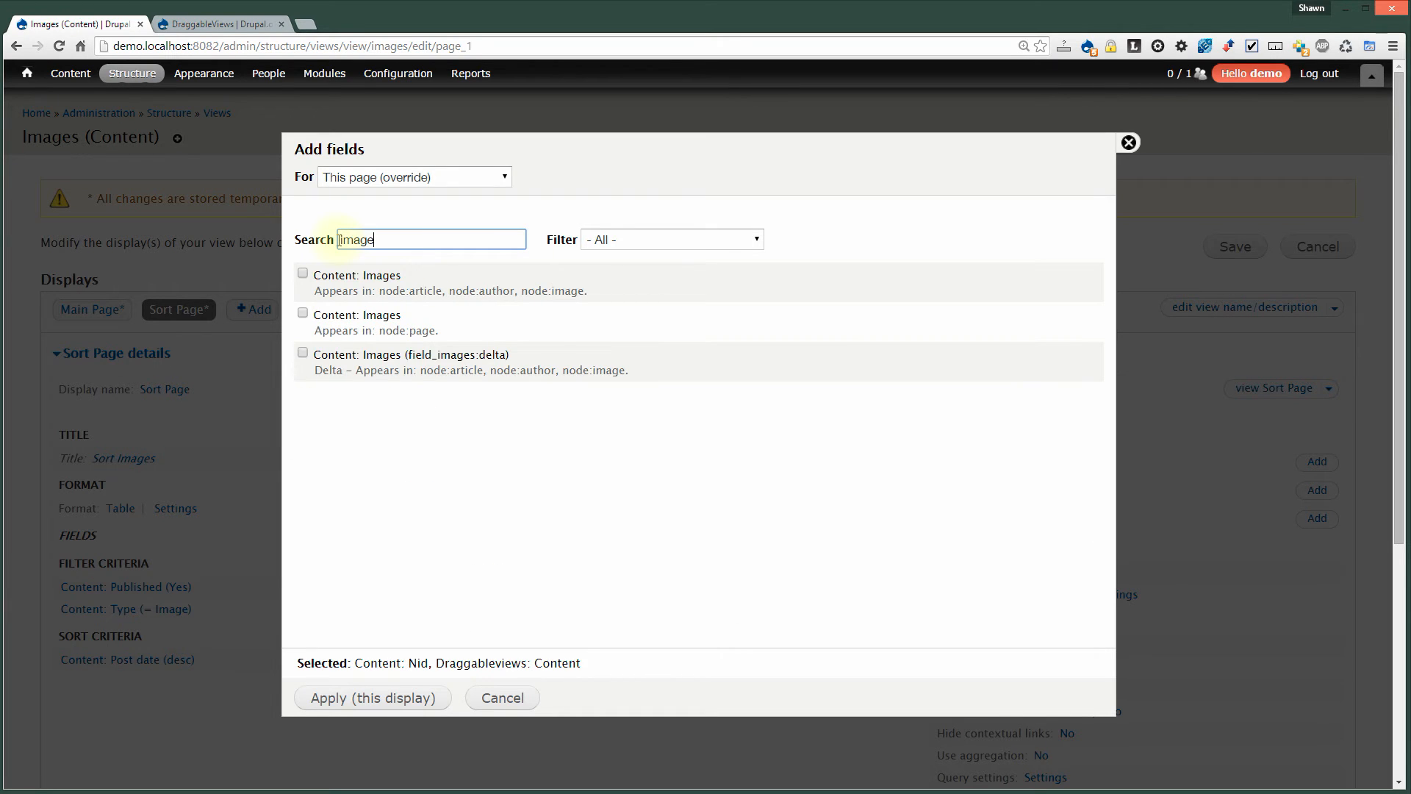
click(363, 282)
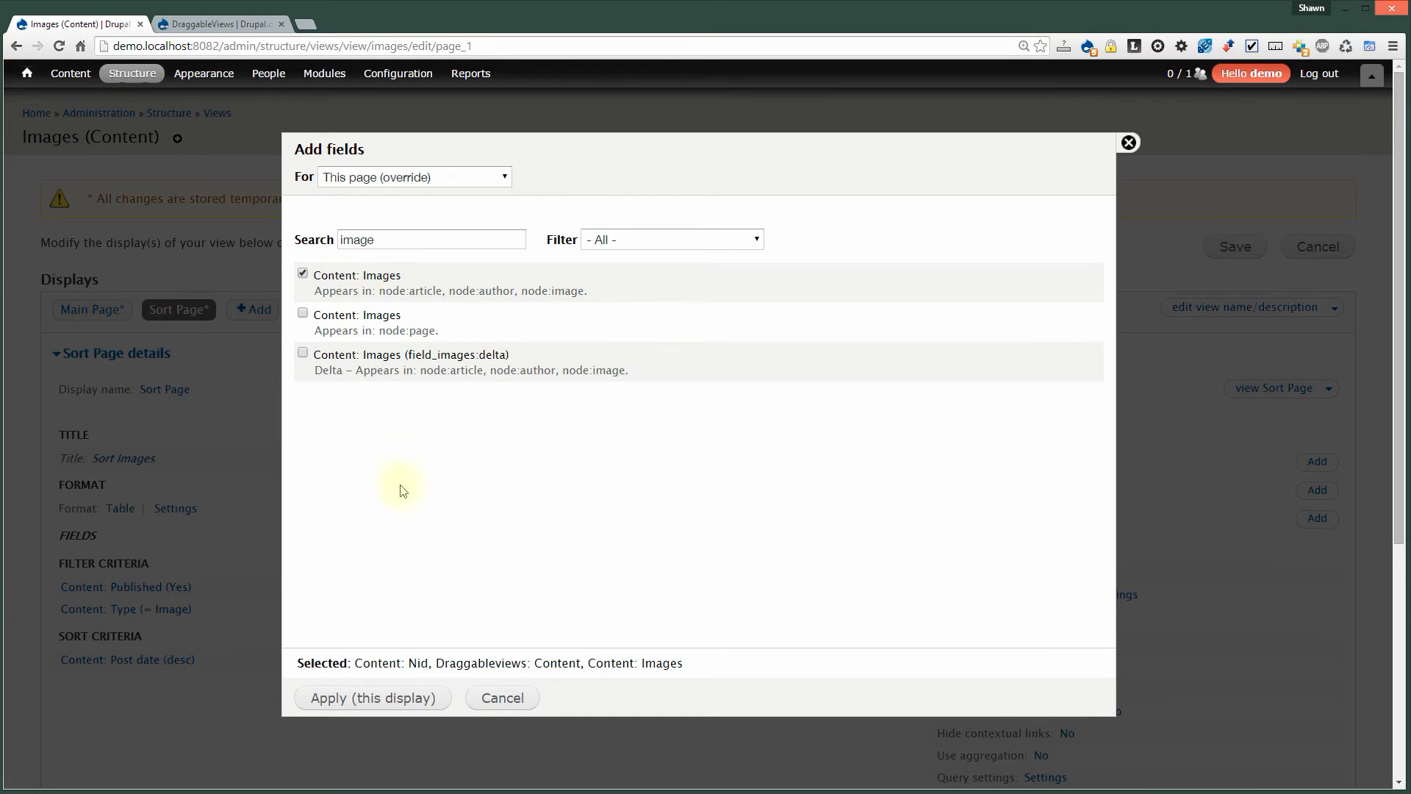
click(373, 701)
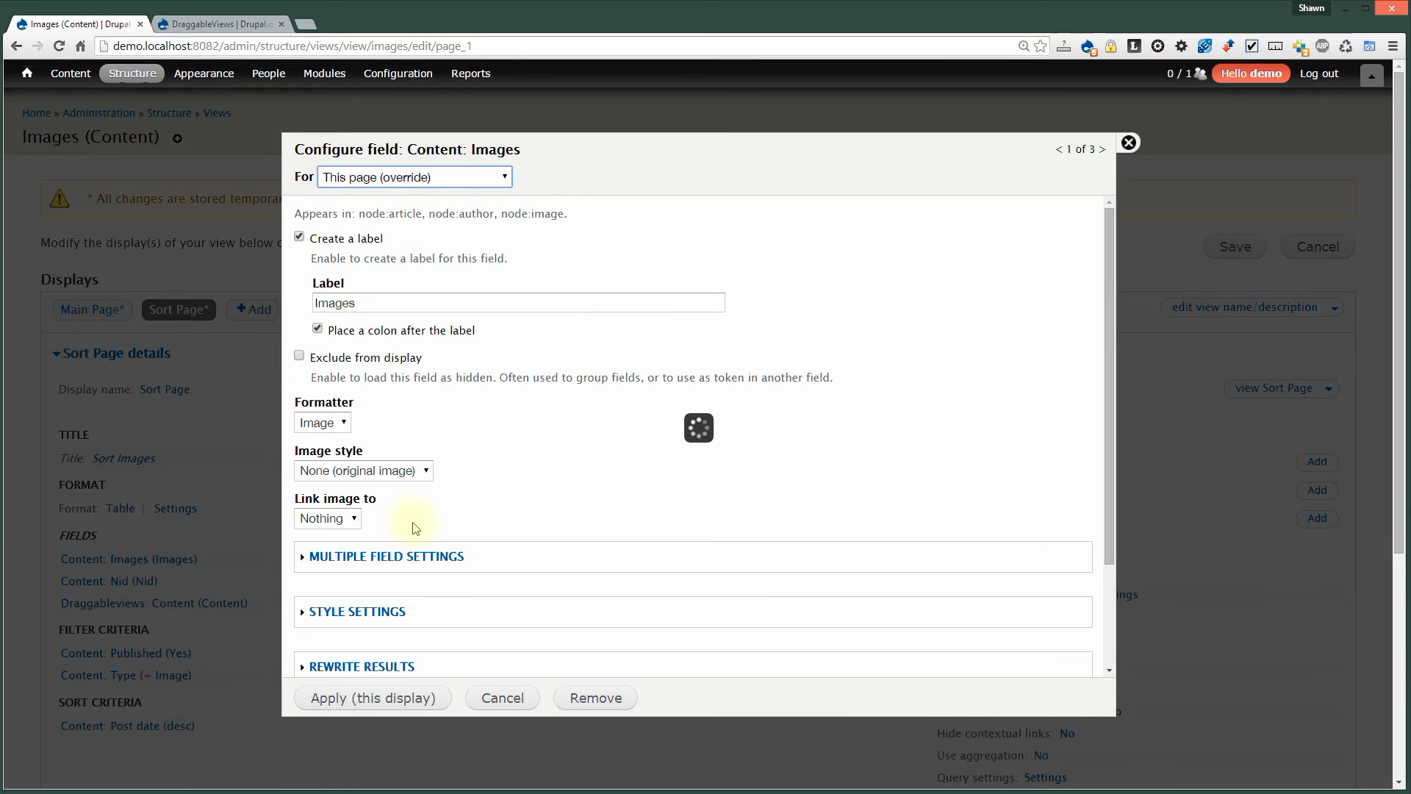
Configure the Images field without a label, using the Thumbnail (100x100) image style, for this display.
click(362, 244)
click(341, 350)
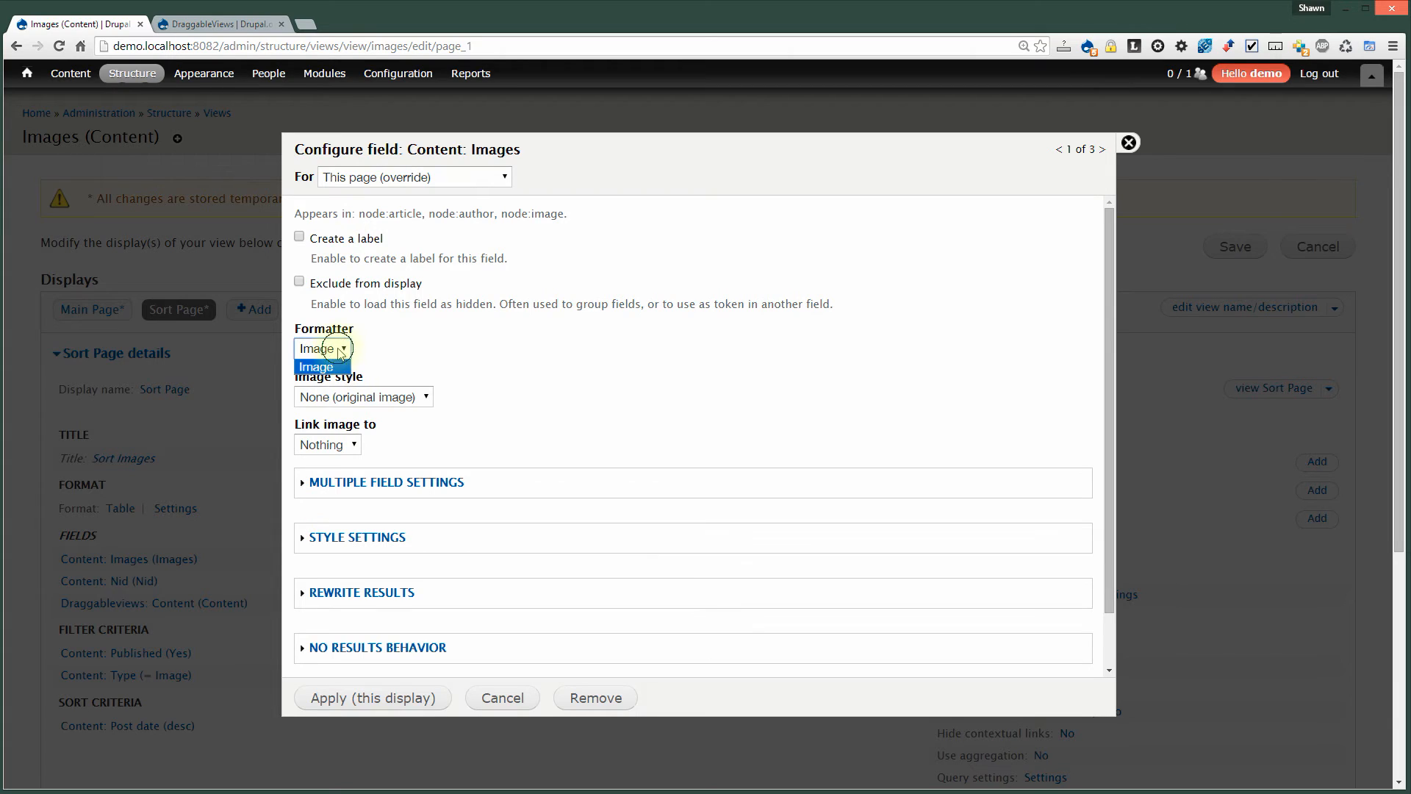
click(370, 350)
click(374, 395)
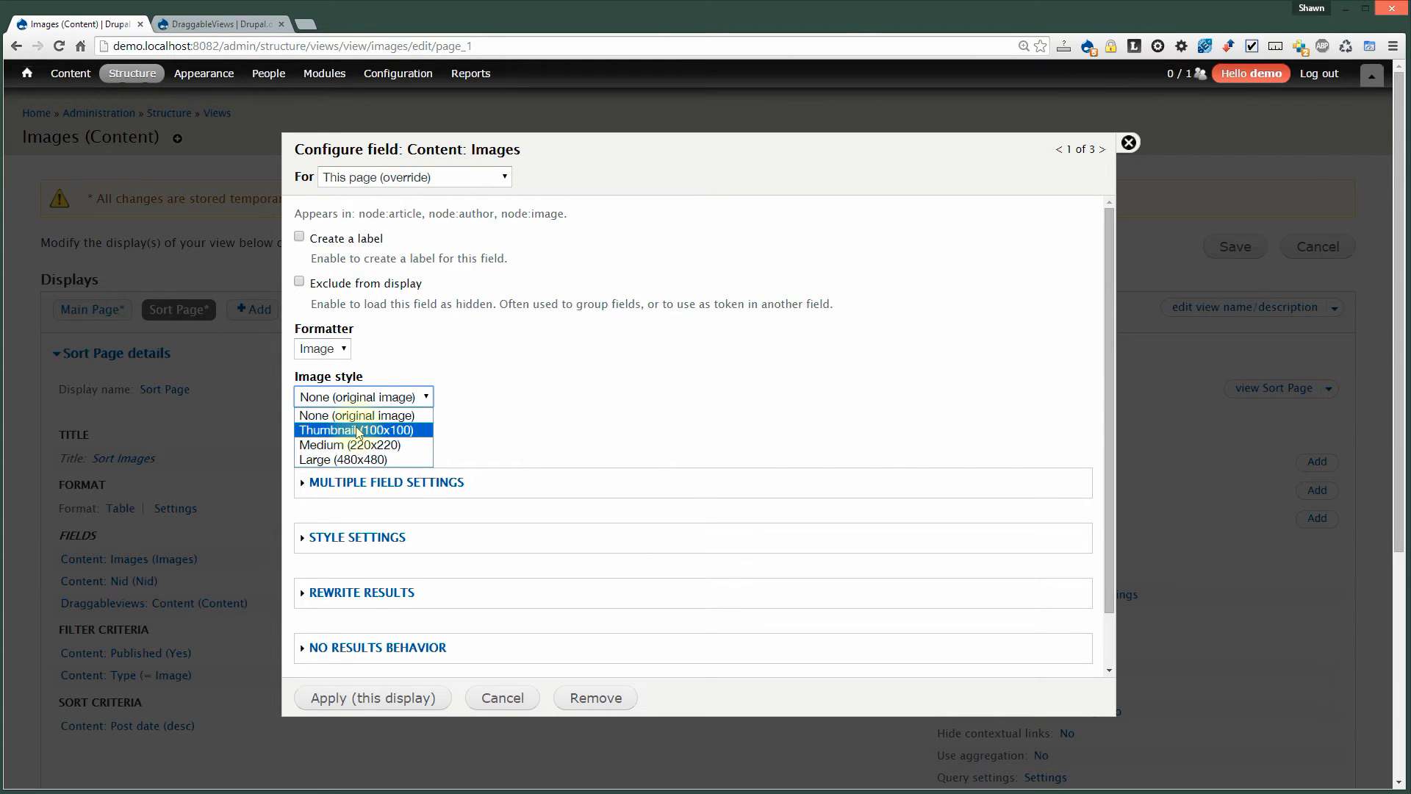
click(365, 430)
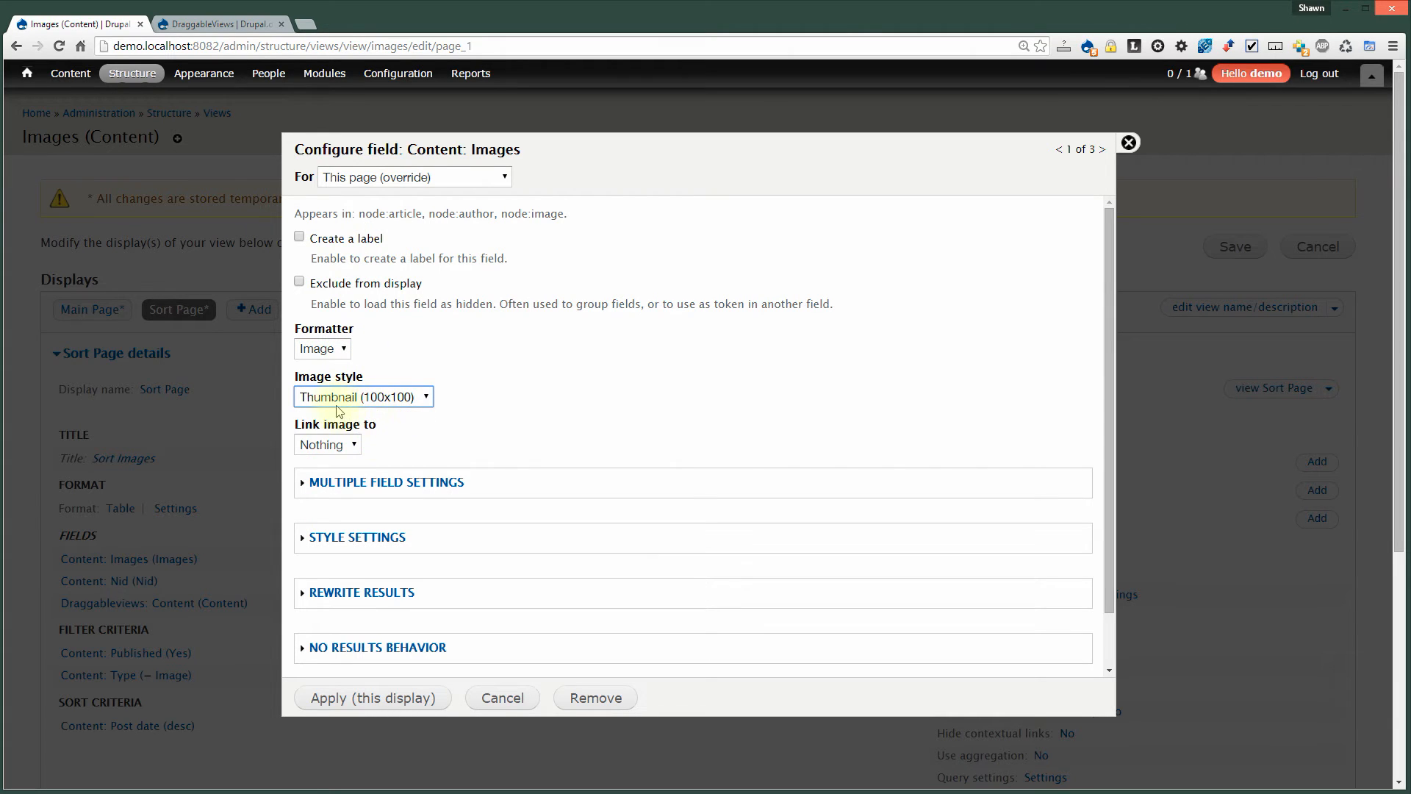
click(393, 698)
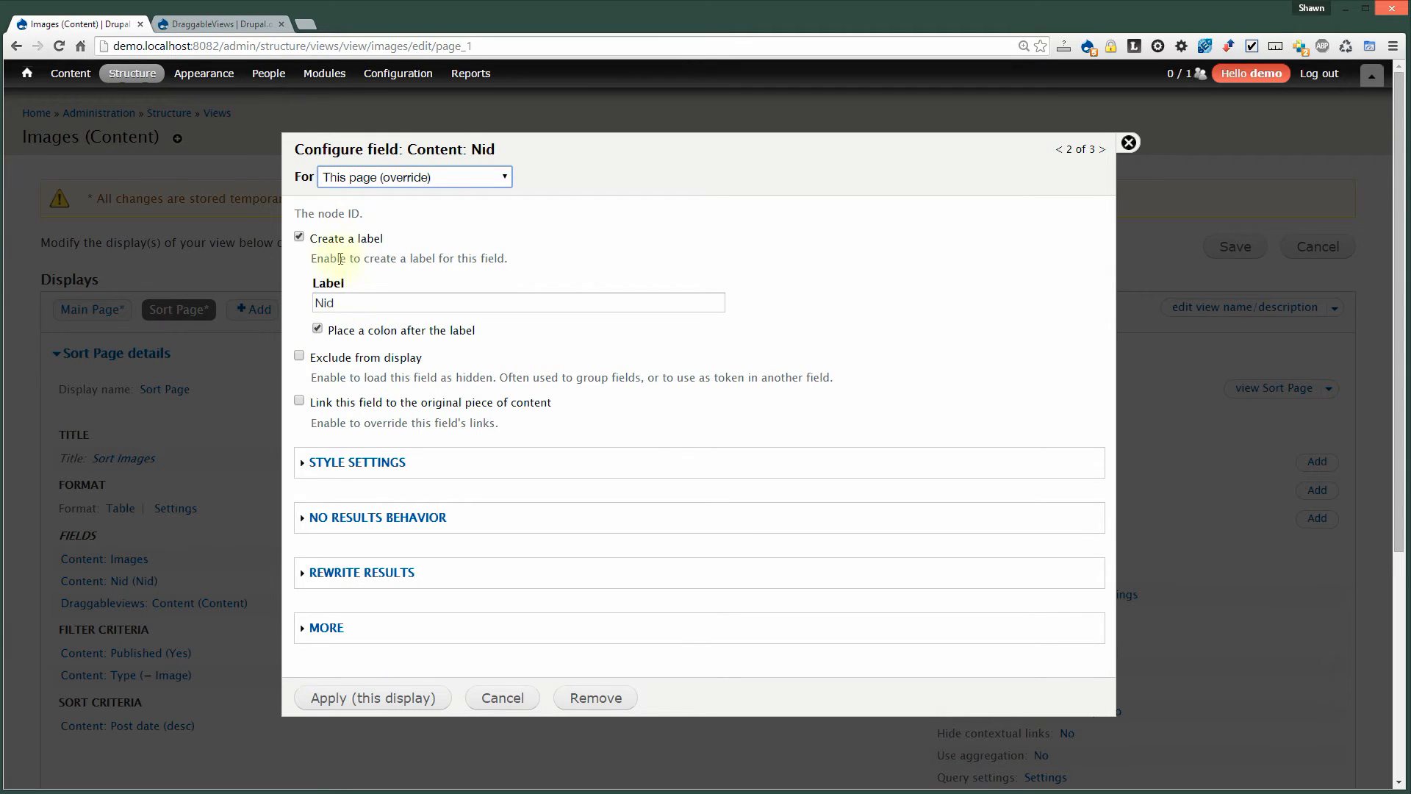
Exclude the Nid field from display and accept the Draggableviews: Content field's default settings with the Native handler.
click(354, 359)
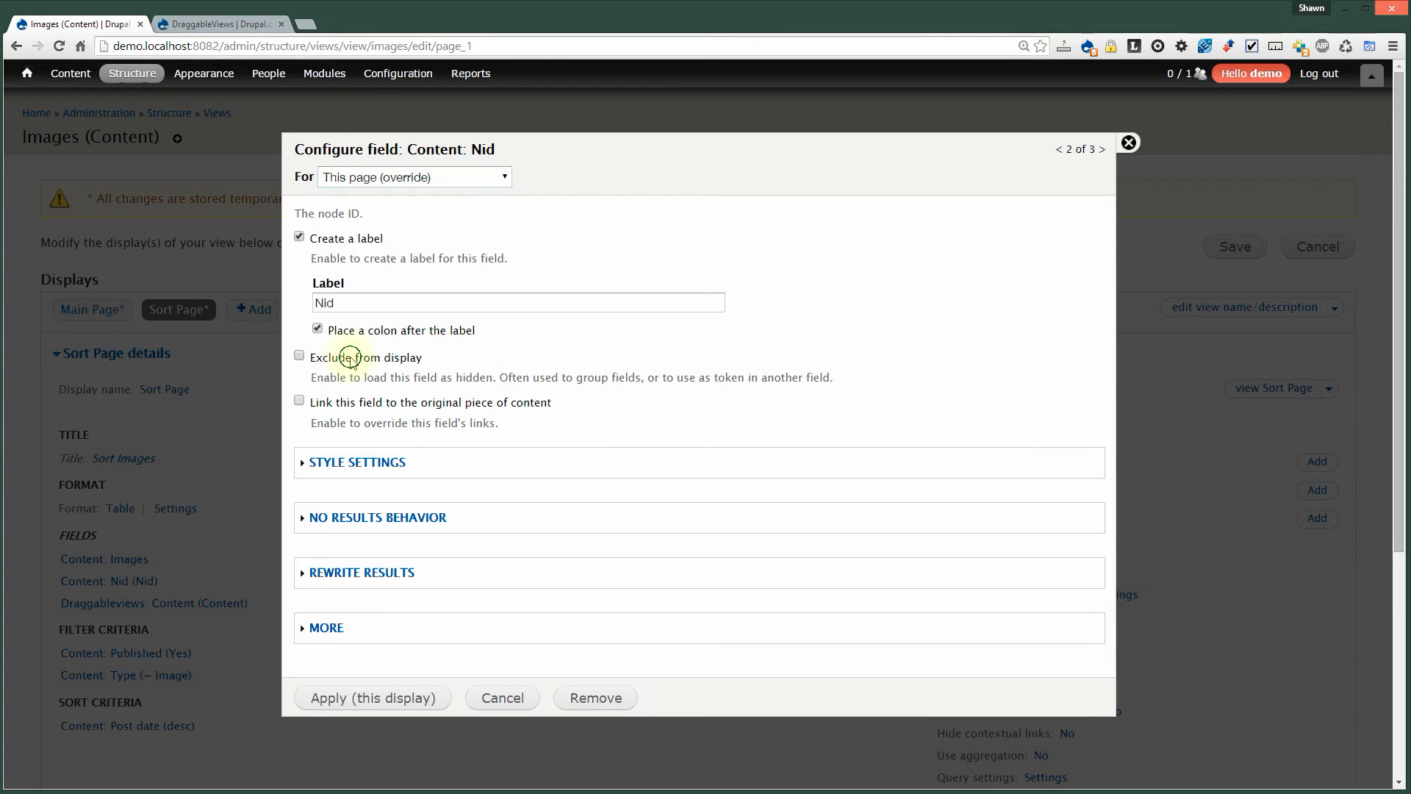
click(336, 707)
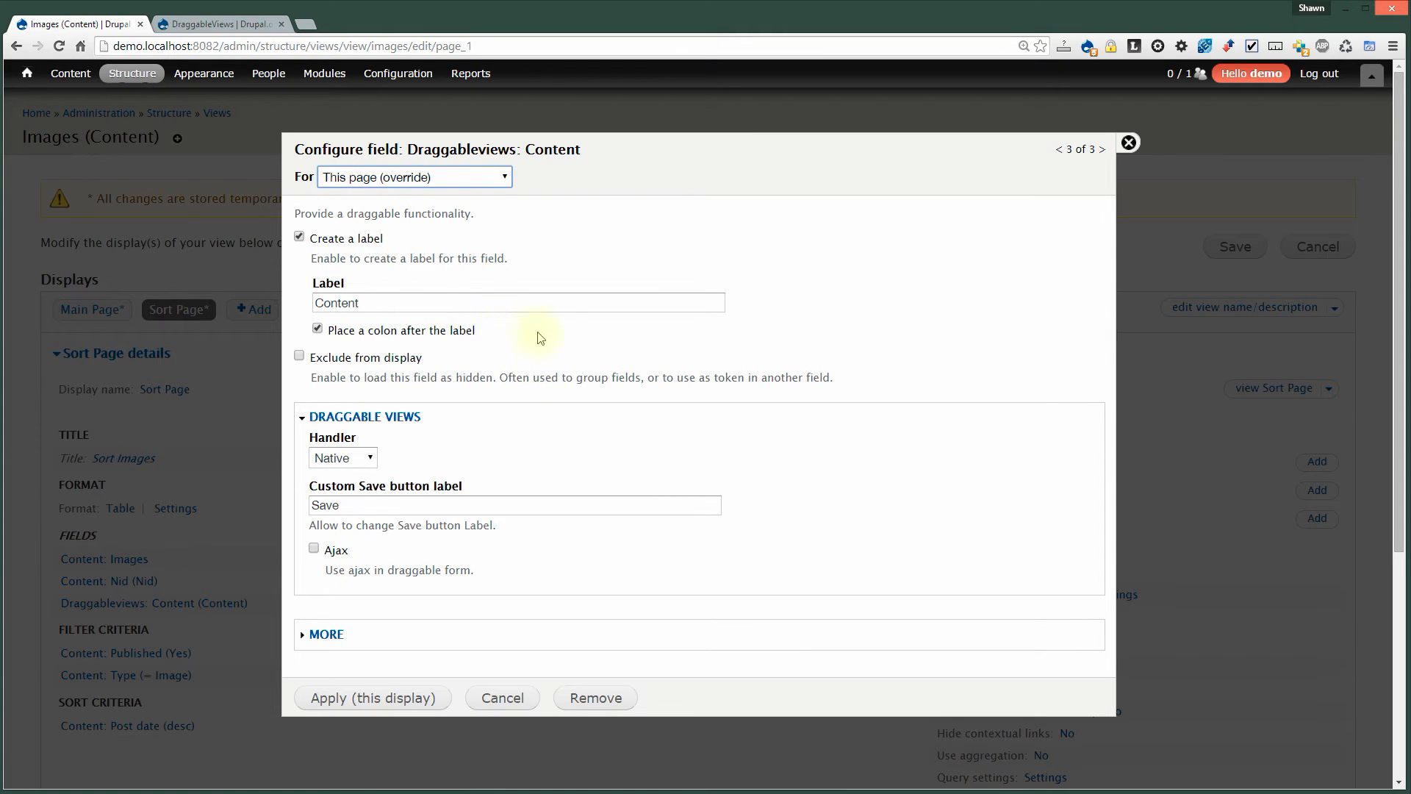
click(395, 700)
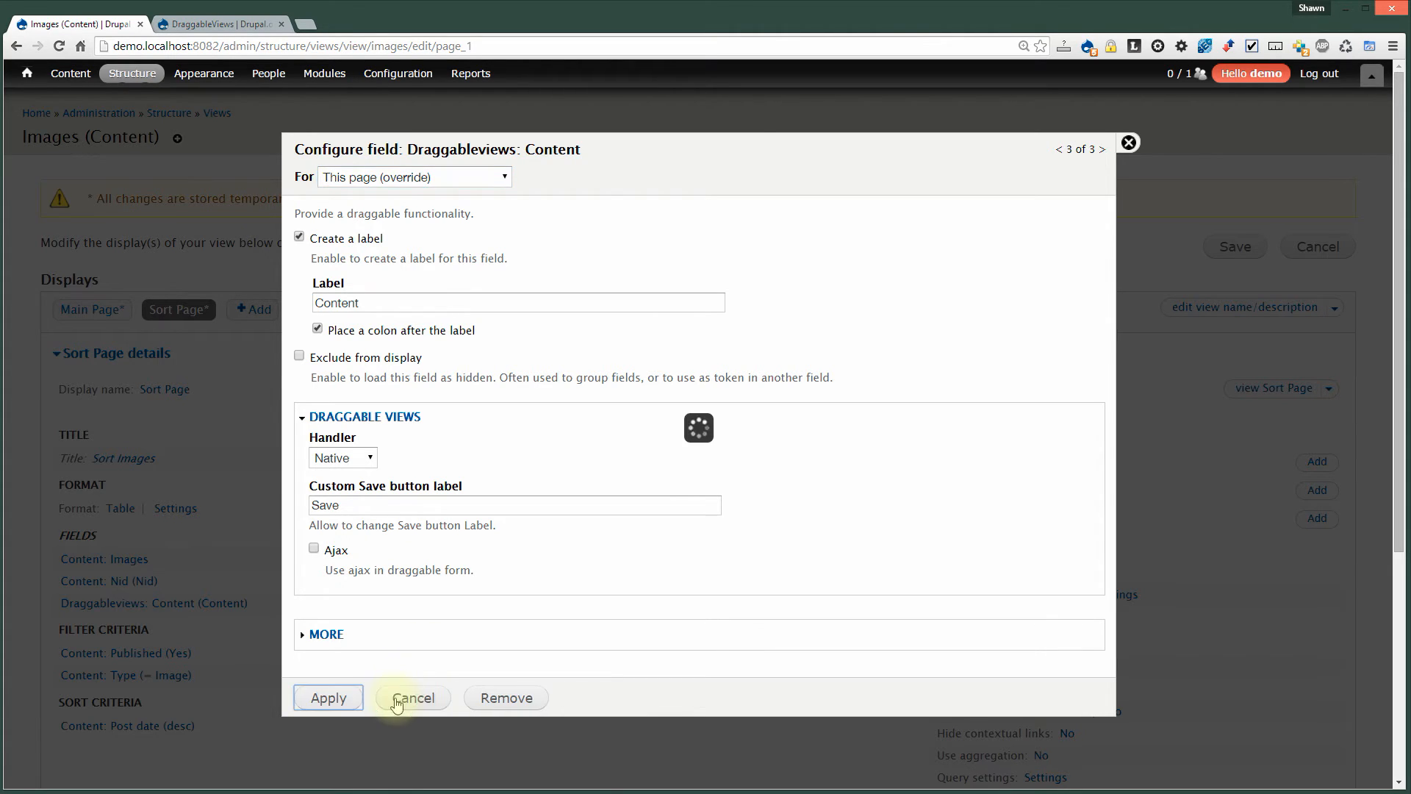
Remove the Content: Post date sort criterion from all displays of the view.
scroll(389, 667, down, 5)
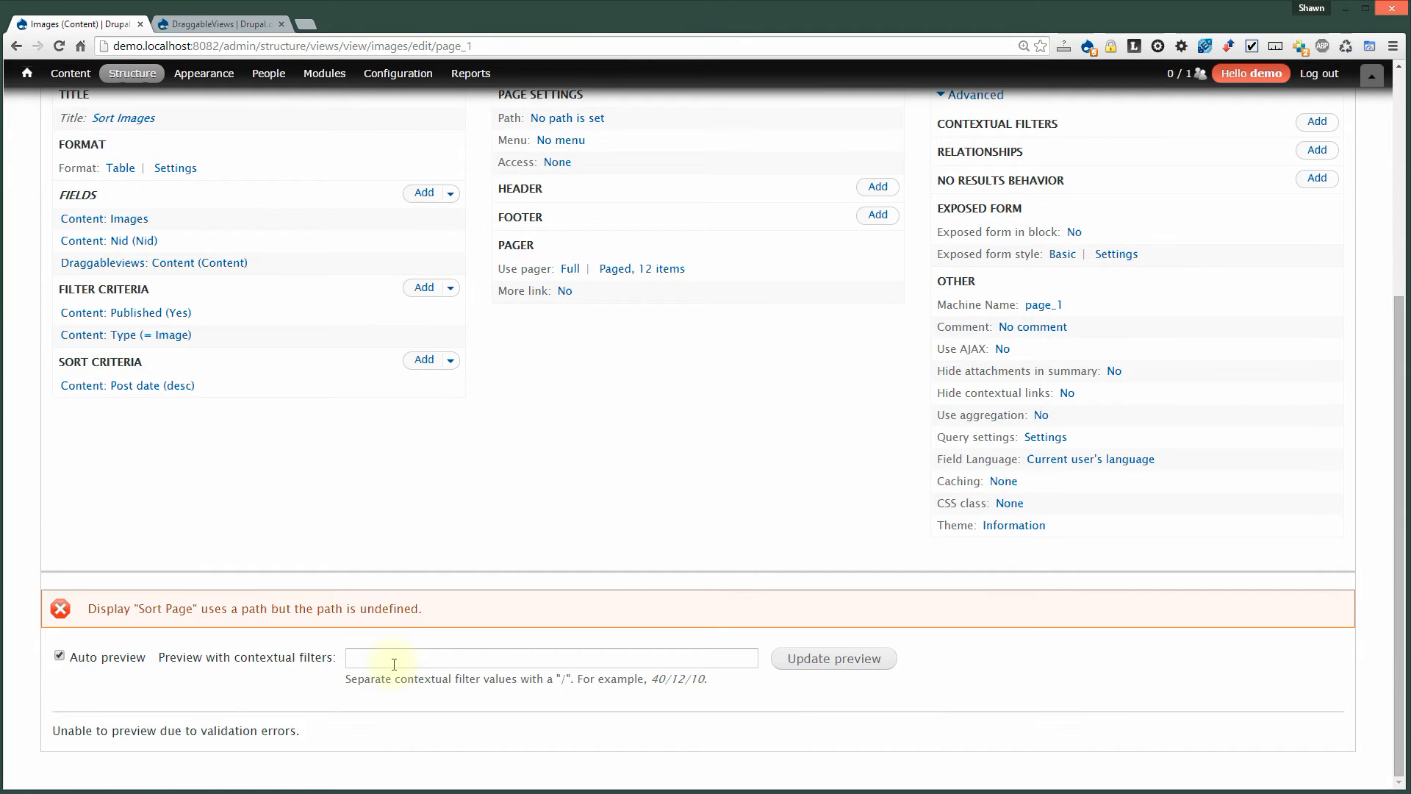
scroll(395, 663, up, 5)
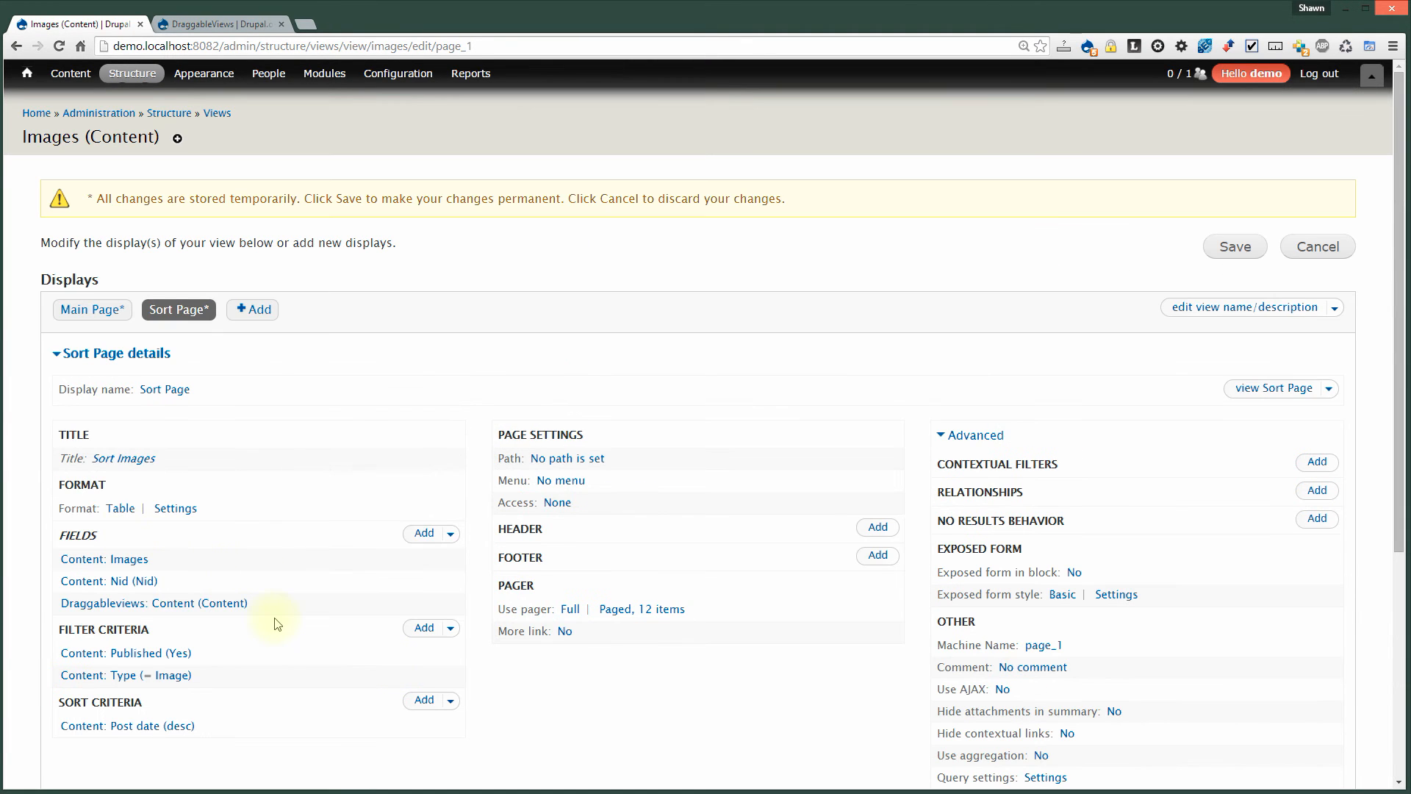
scroll(276, 624, down, 2)
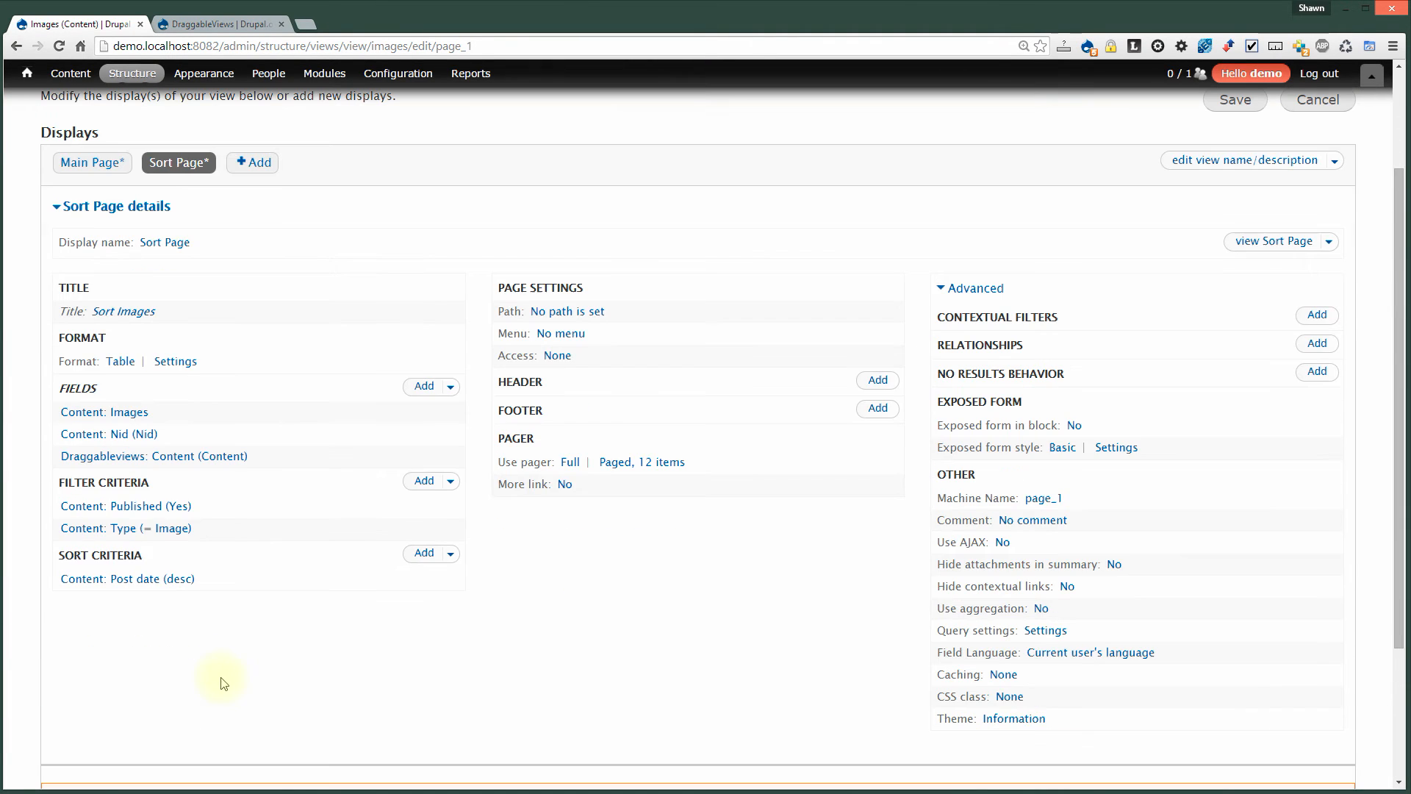
click(132, 580)
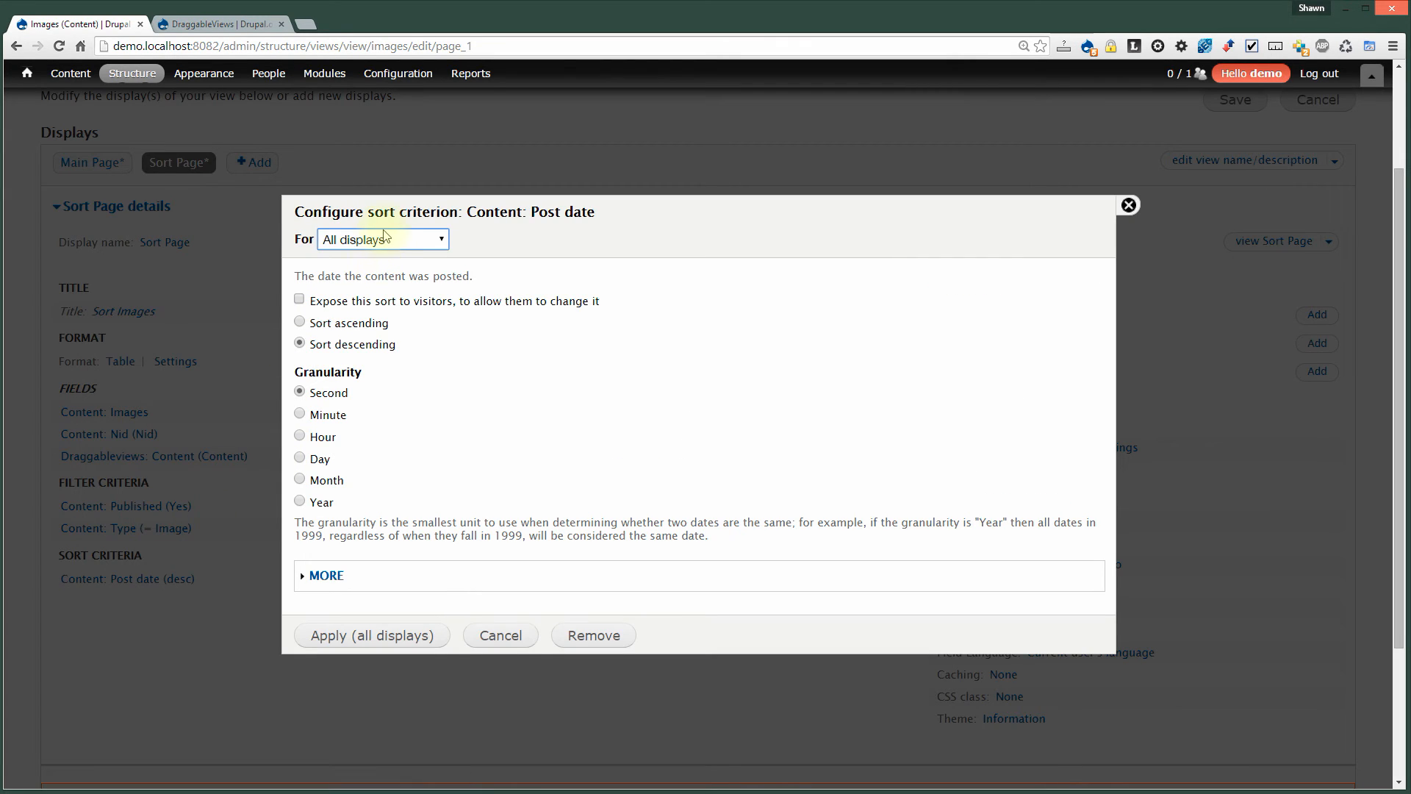
click(593, 635)
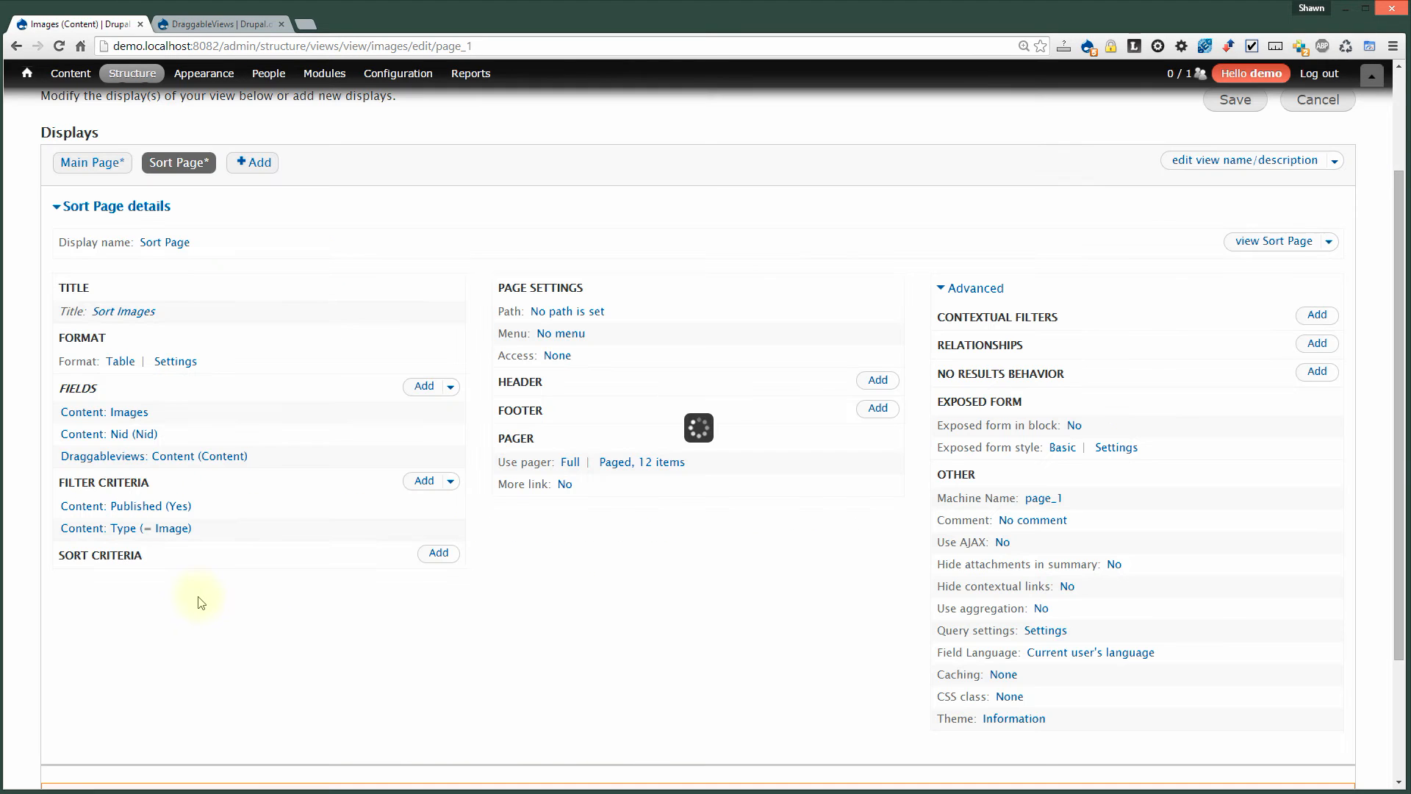
Add Draggableviews: Weight as an ascending sort criterion for all displays.
click(436, 554)
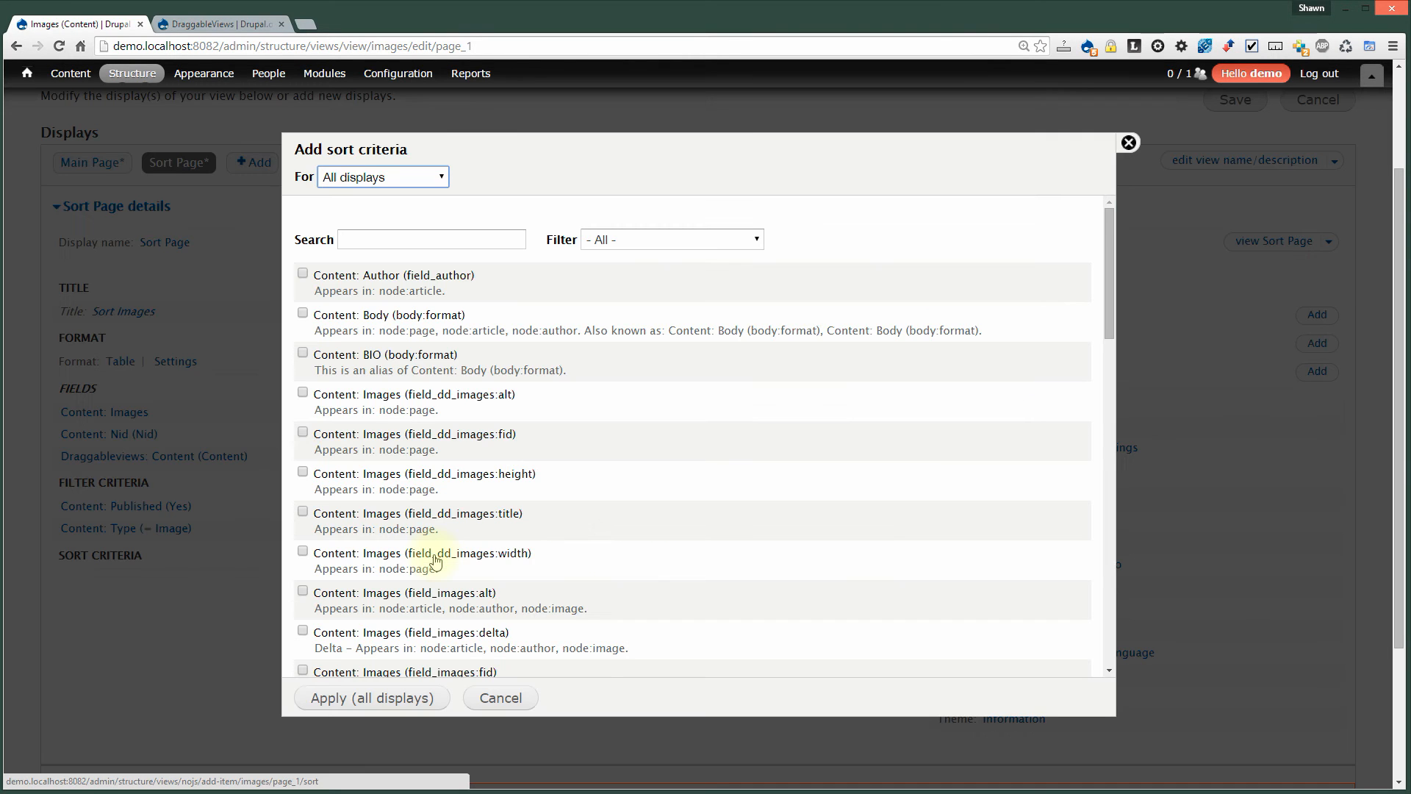
click(371, 242)
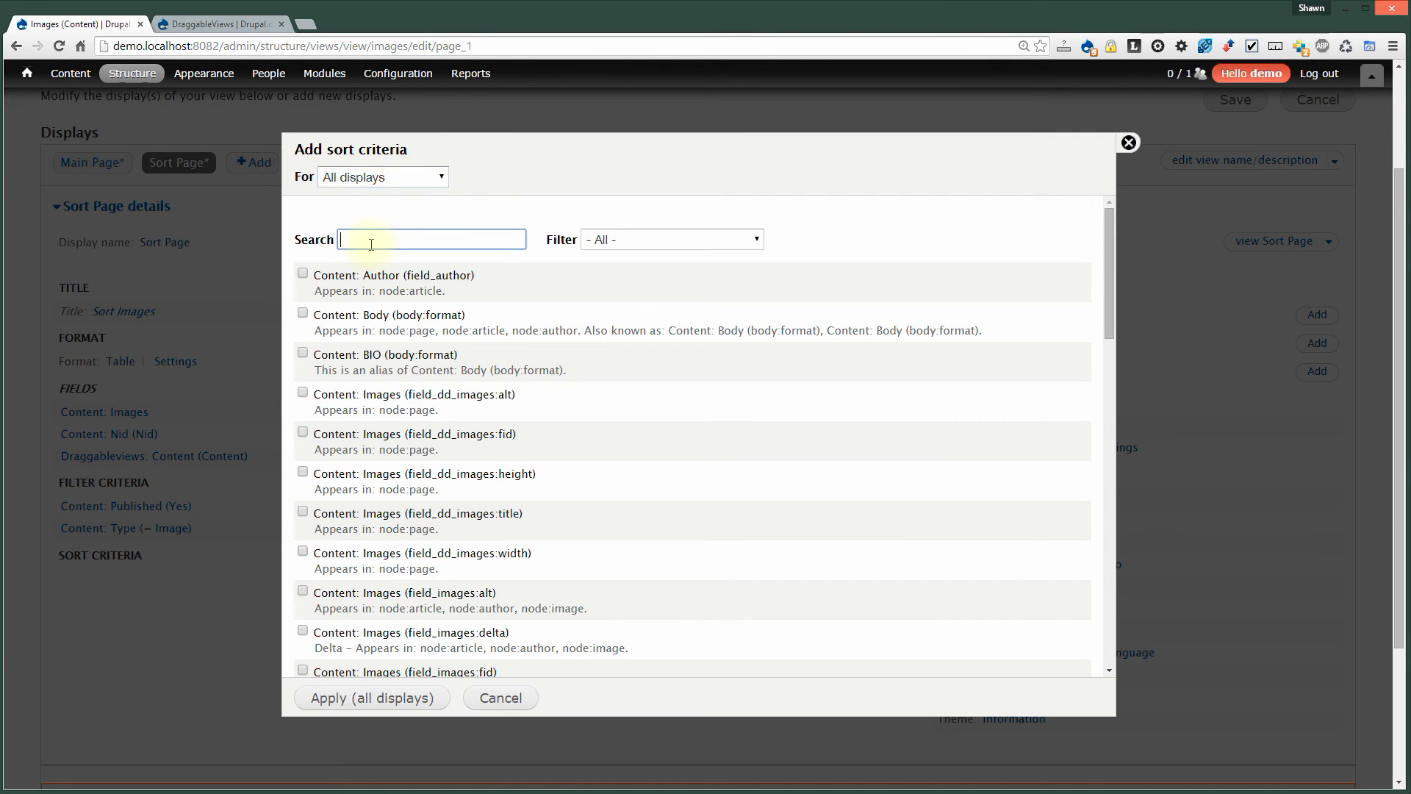
text(drag)
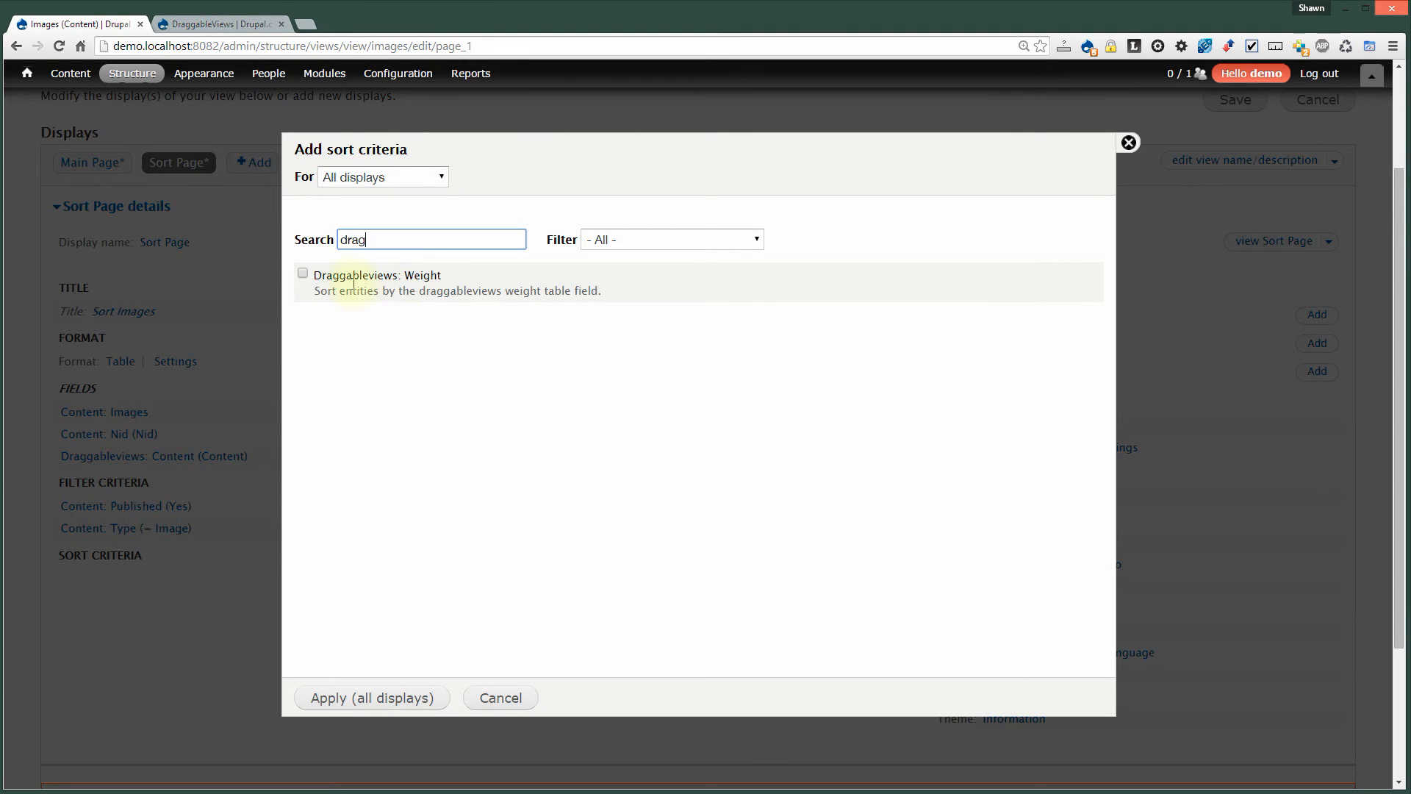
click(401, 278)
click(372, 699)
click(317, 660)
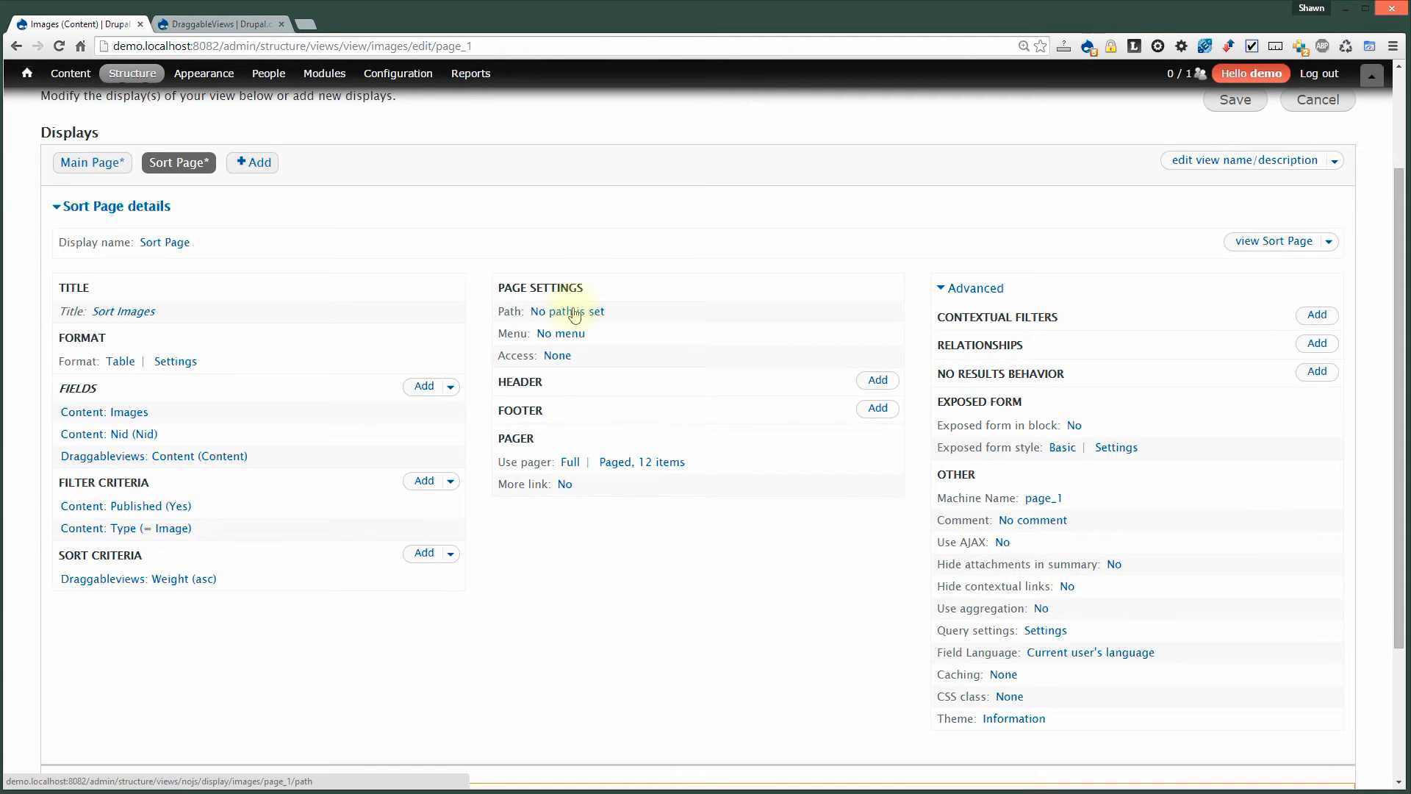
Set the Sort Page display's path to admin/content/sort/images.
click(580, 314)
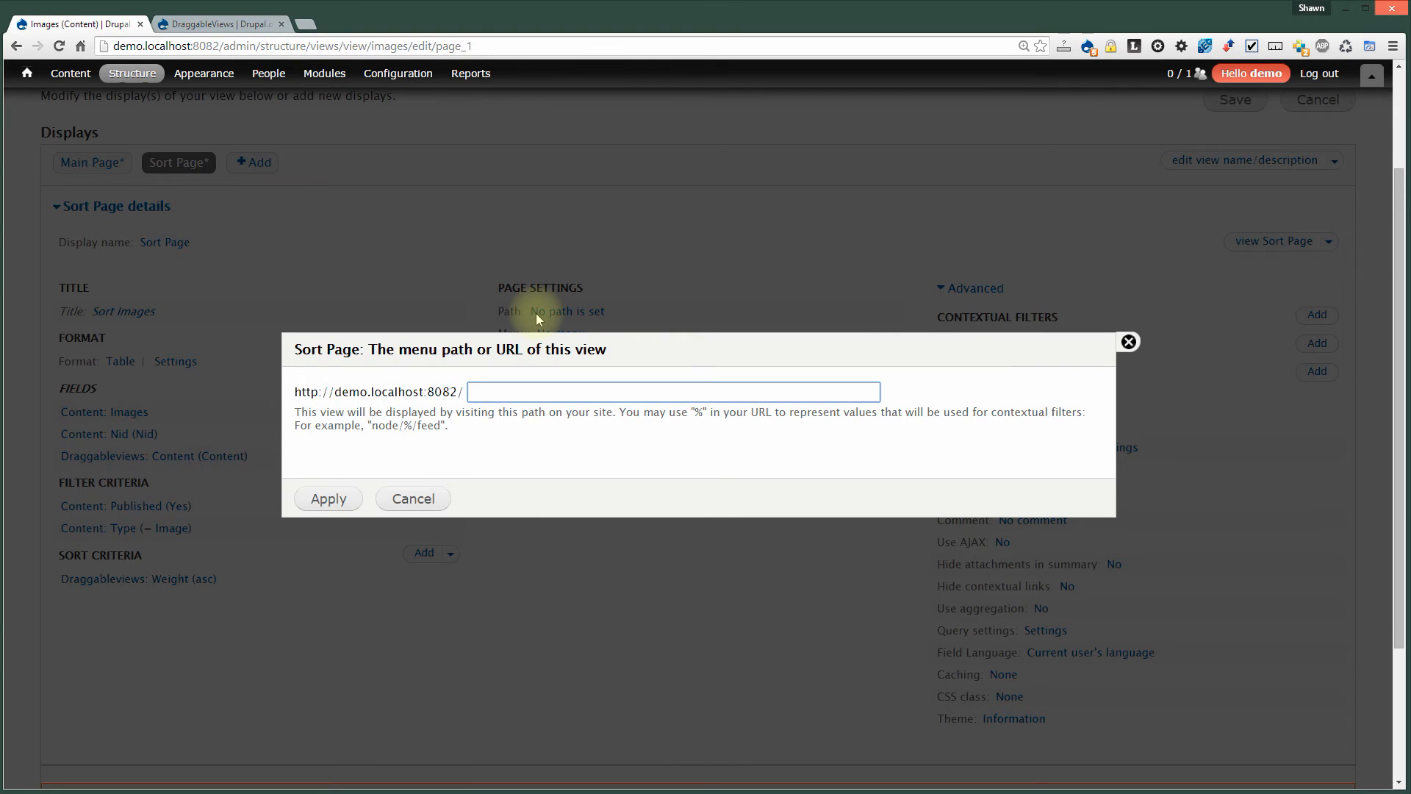
text(admin/content/sort/images)
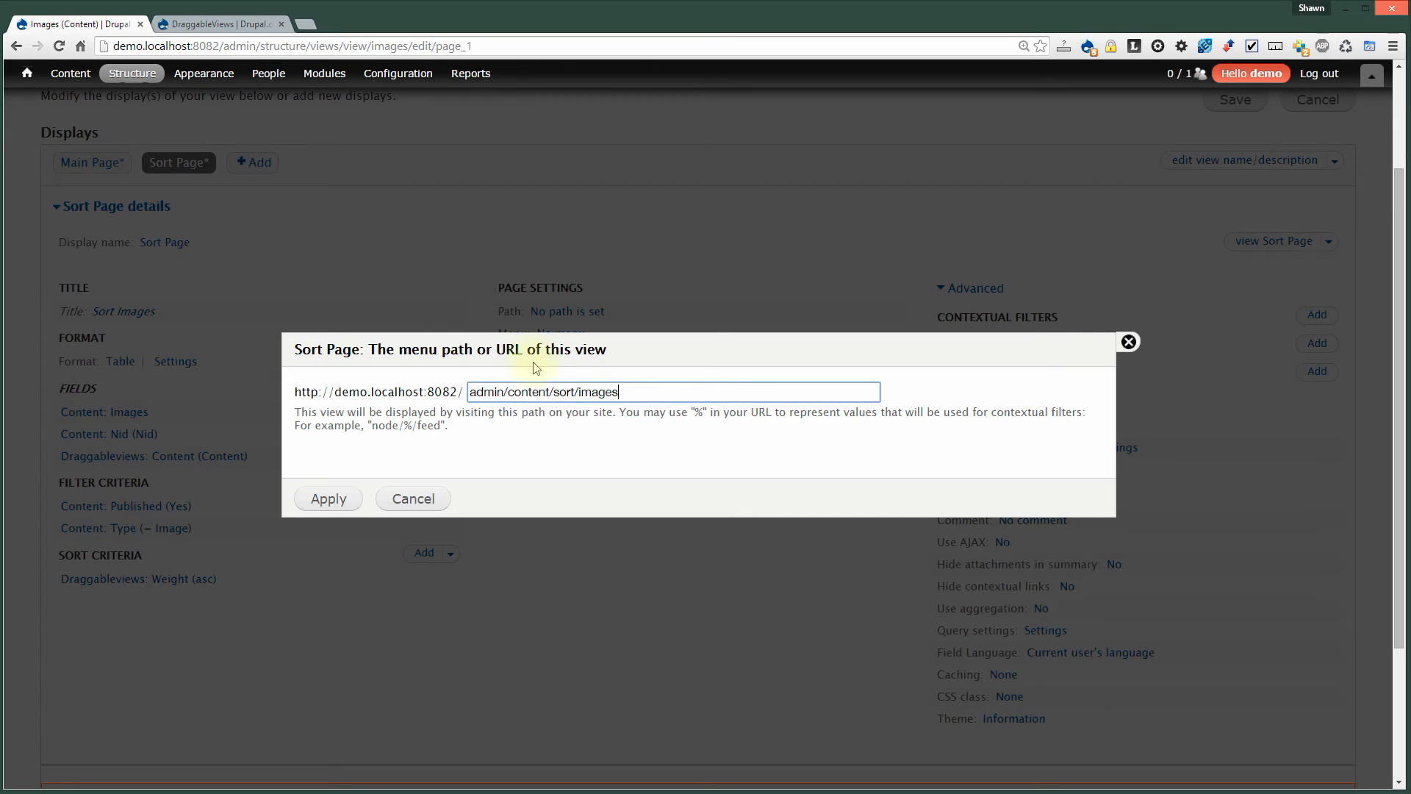
drag(469, 391, 550, 397)
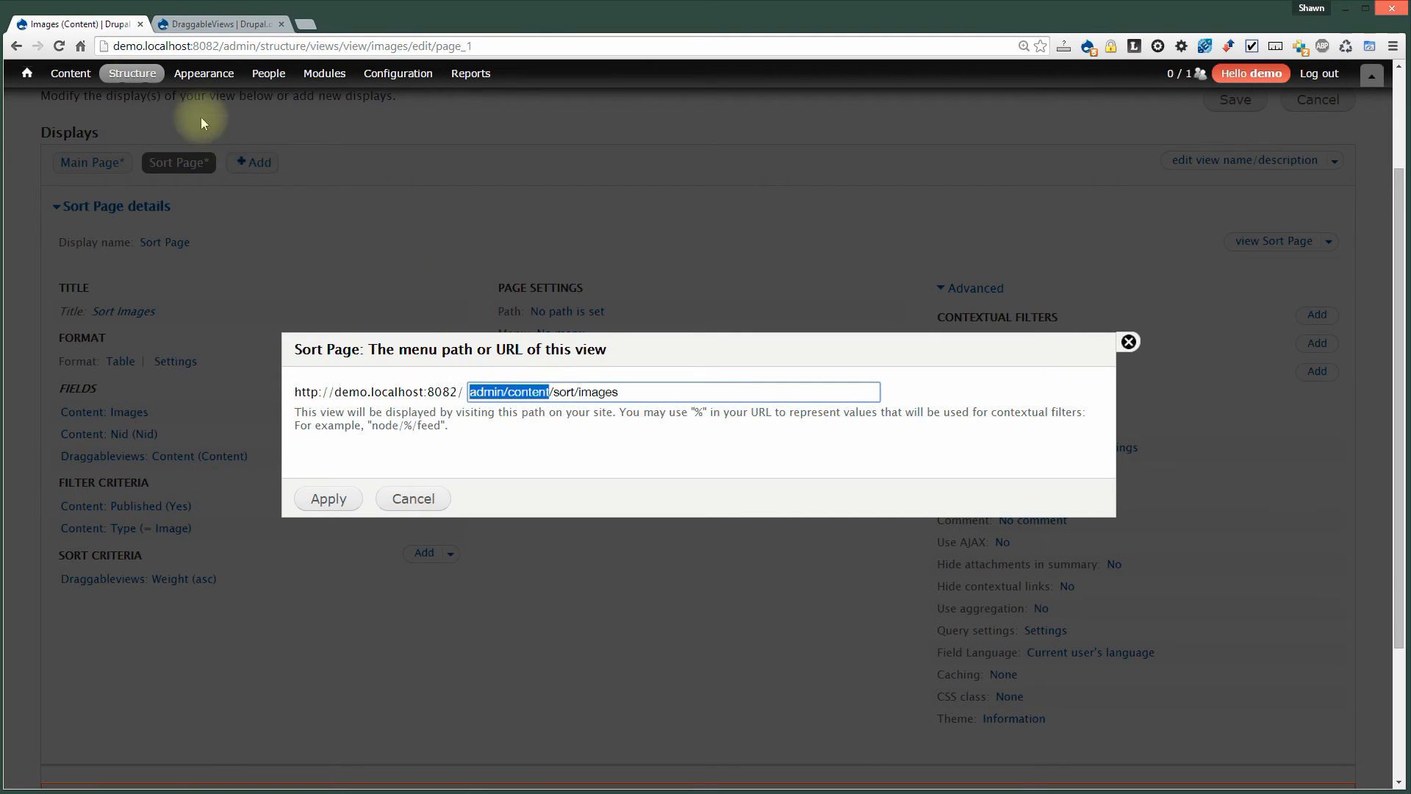
mouse_move(109, 87)
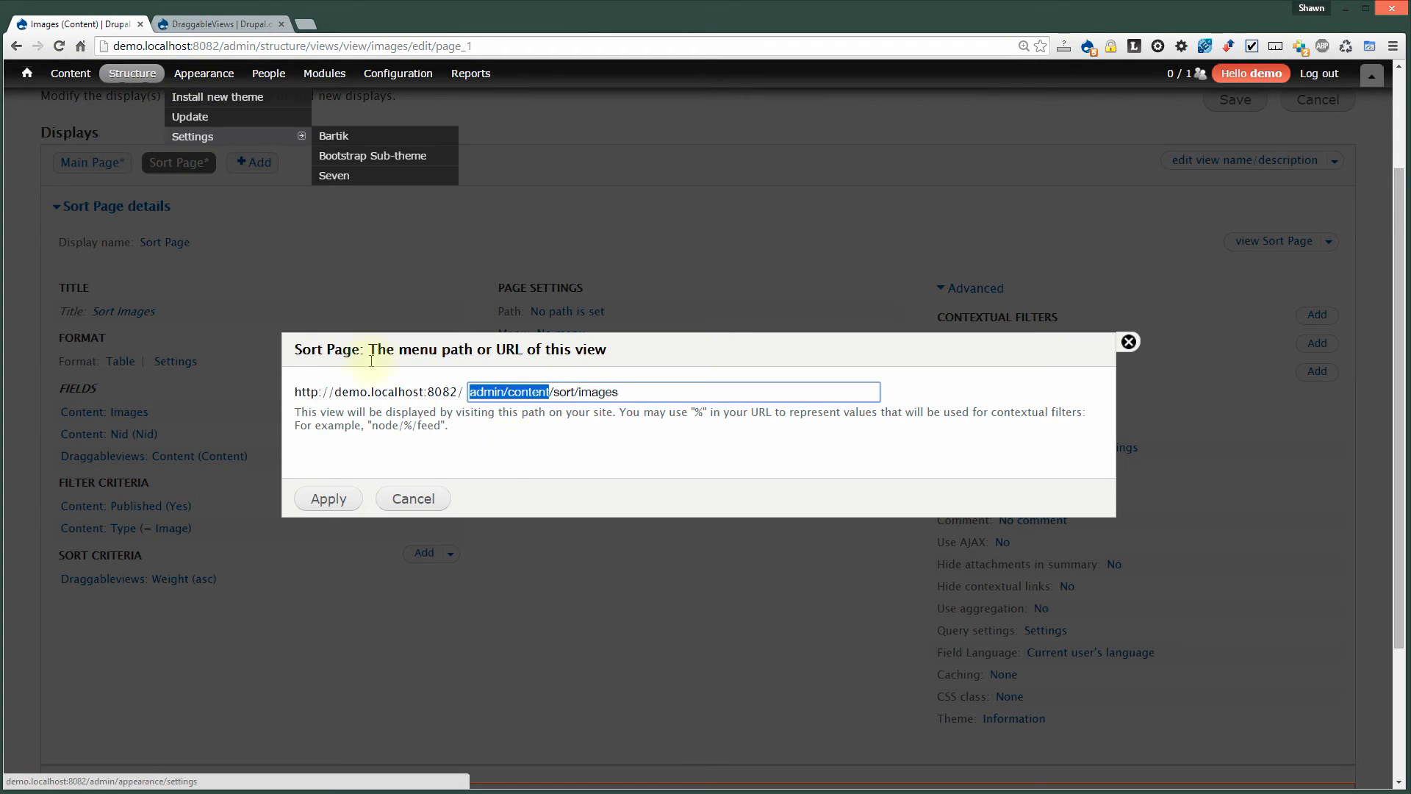
click(351, 496)
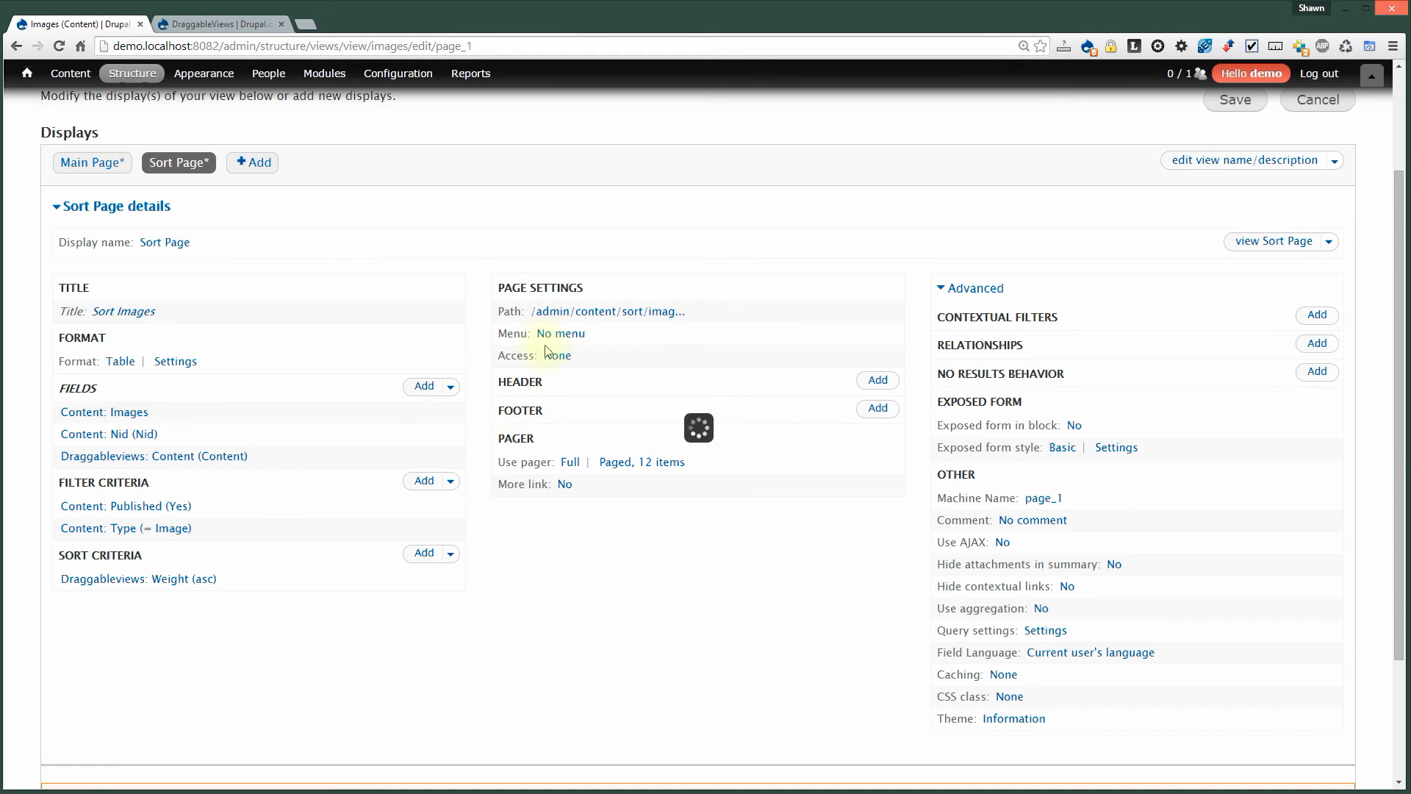
Give the Sort Page display a normal menu entry titled "Sort Images" in the Management menu.
click(561, 333)
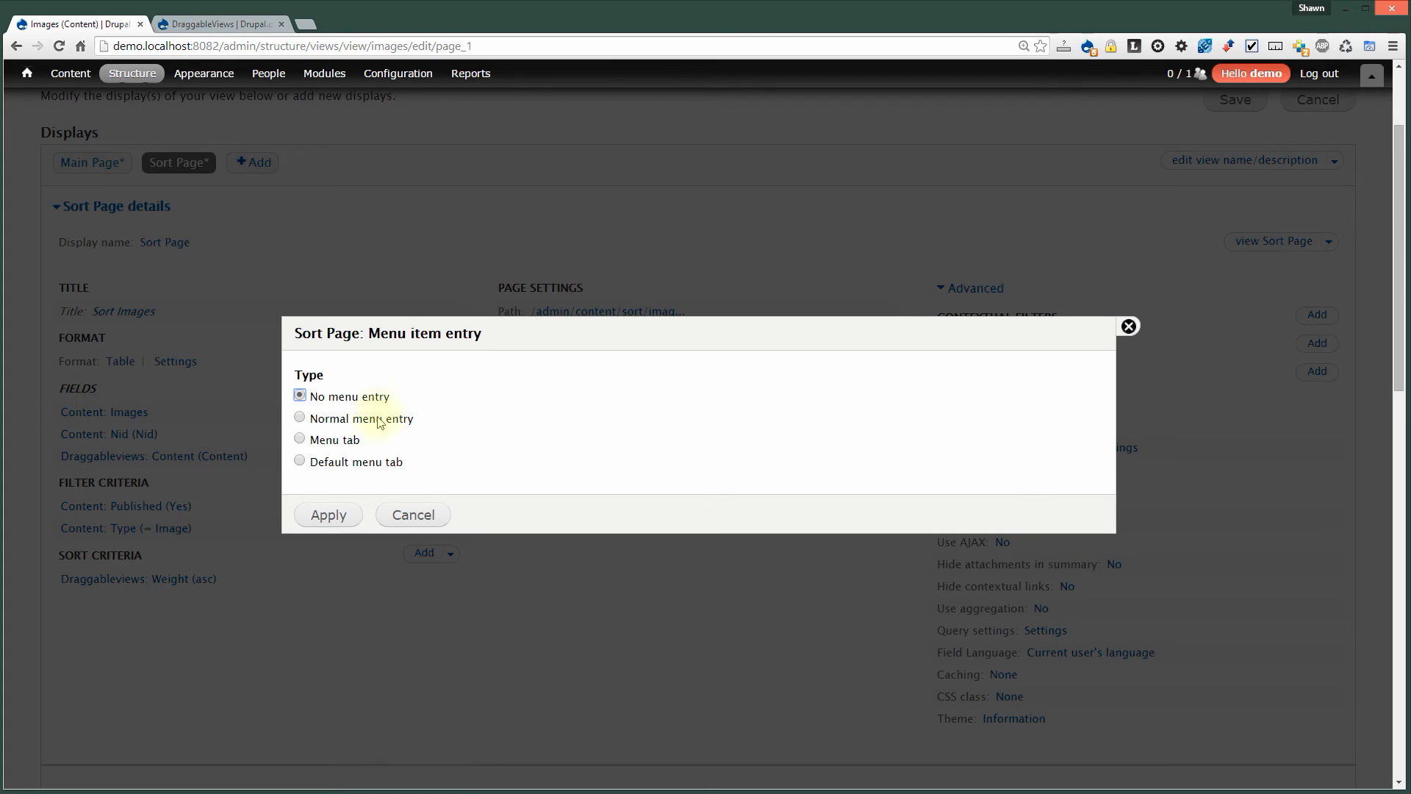
click(378, 419)
click(616, 399)
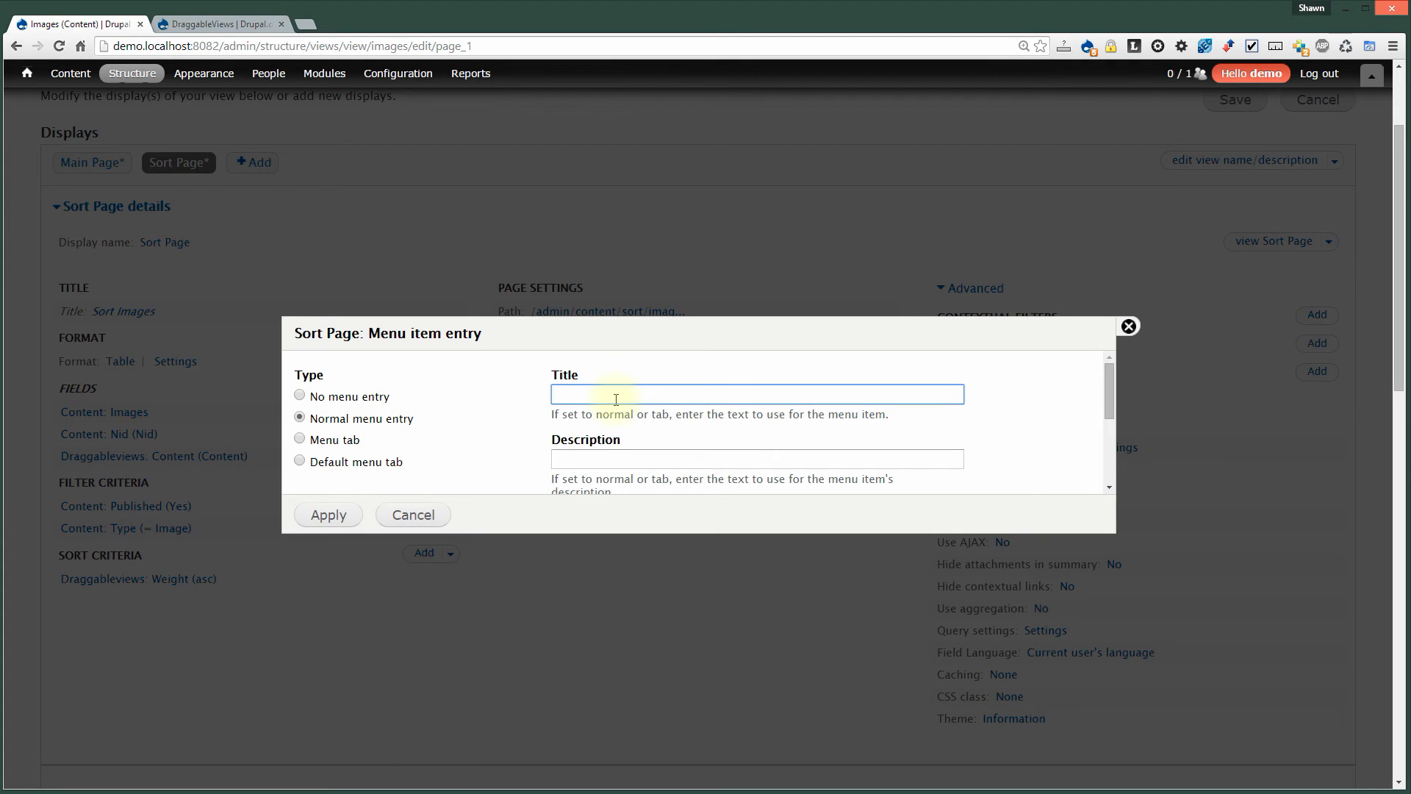
text(Sort Images)
scroll(441, 382, down, 1)
click(584, 462)
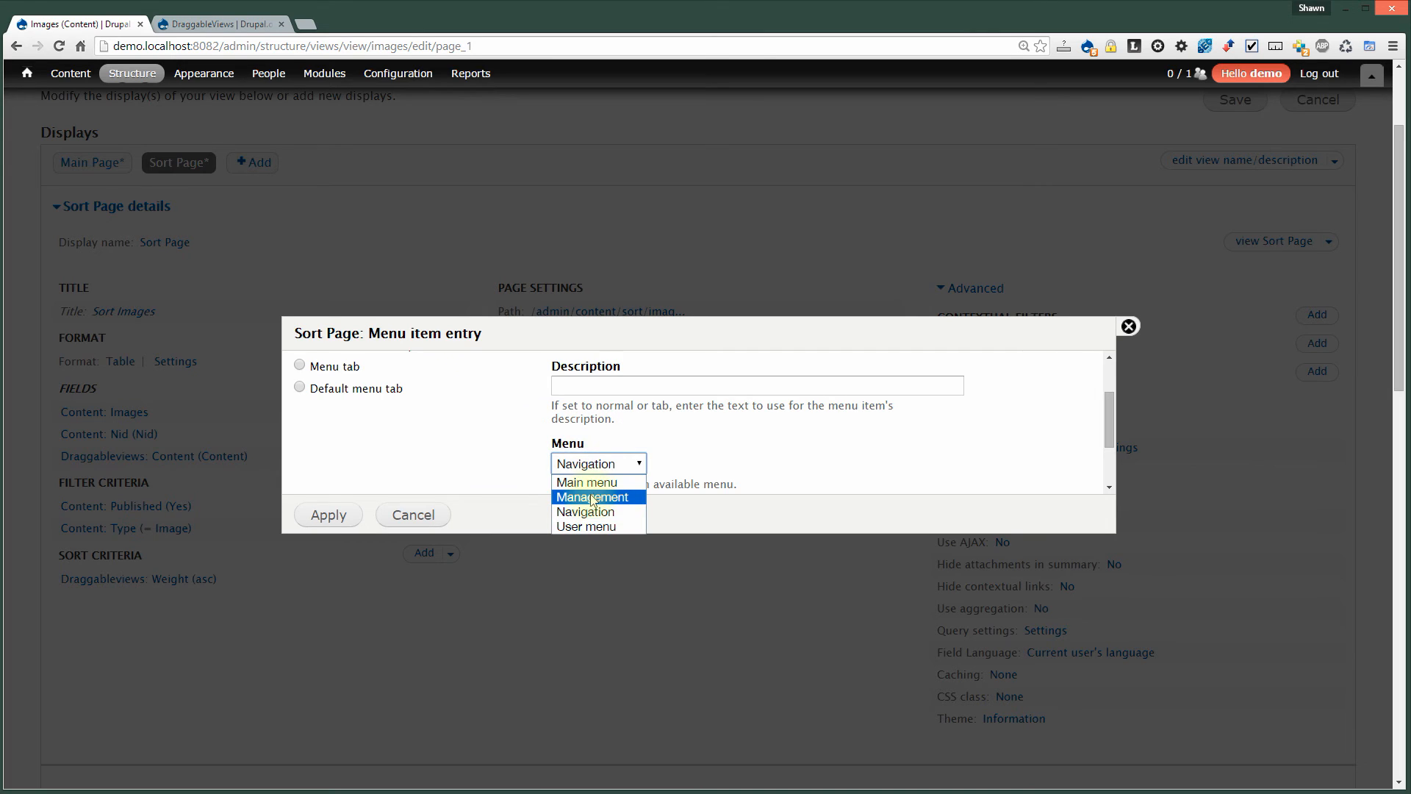
click(592, 497)
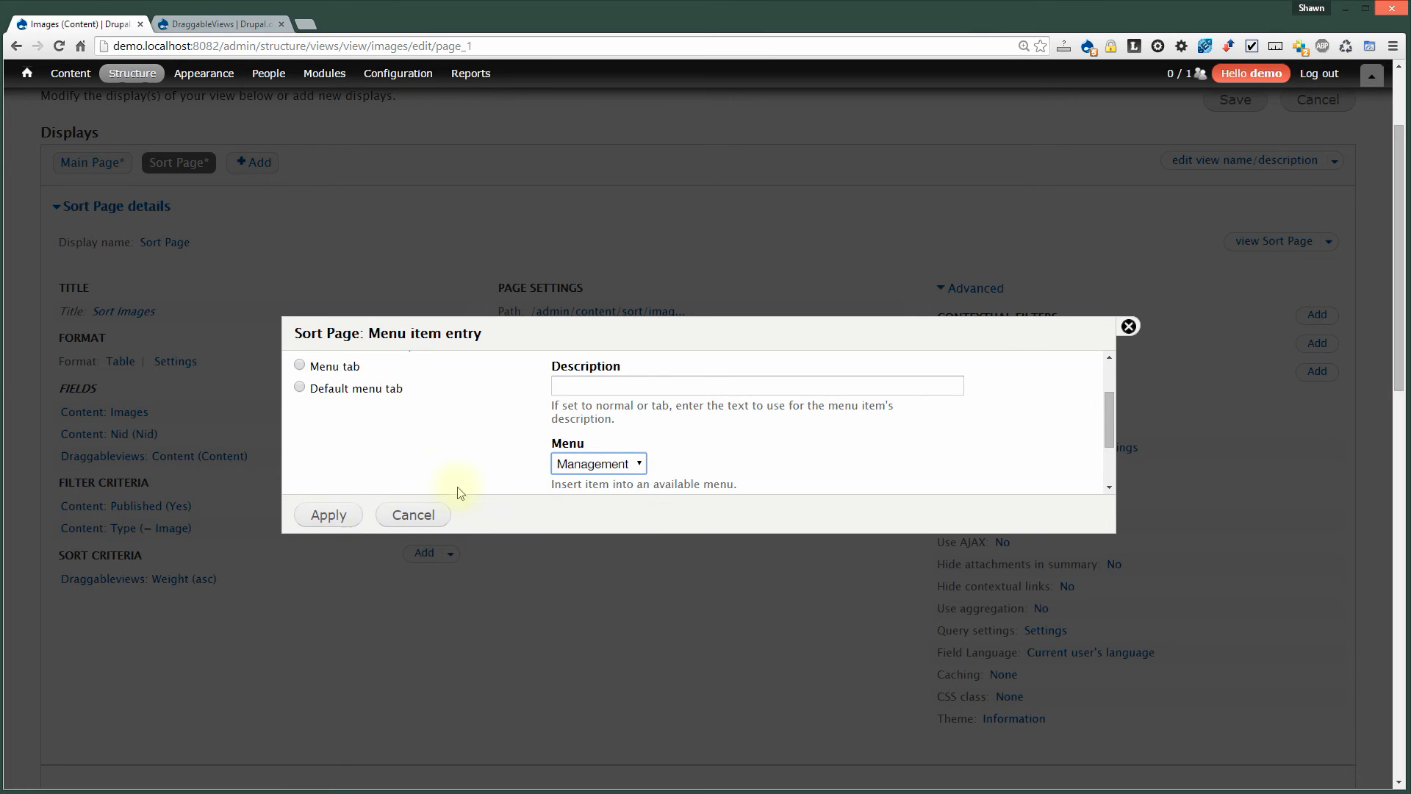
click(329, 515)
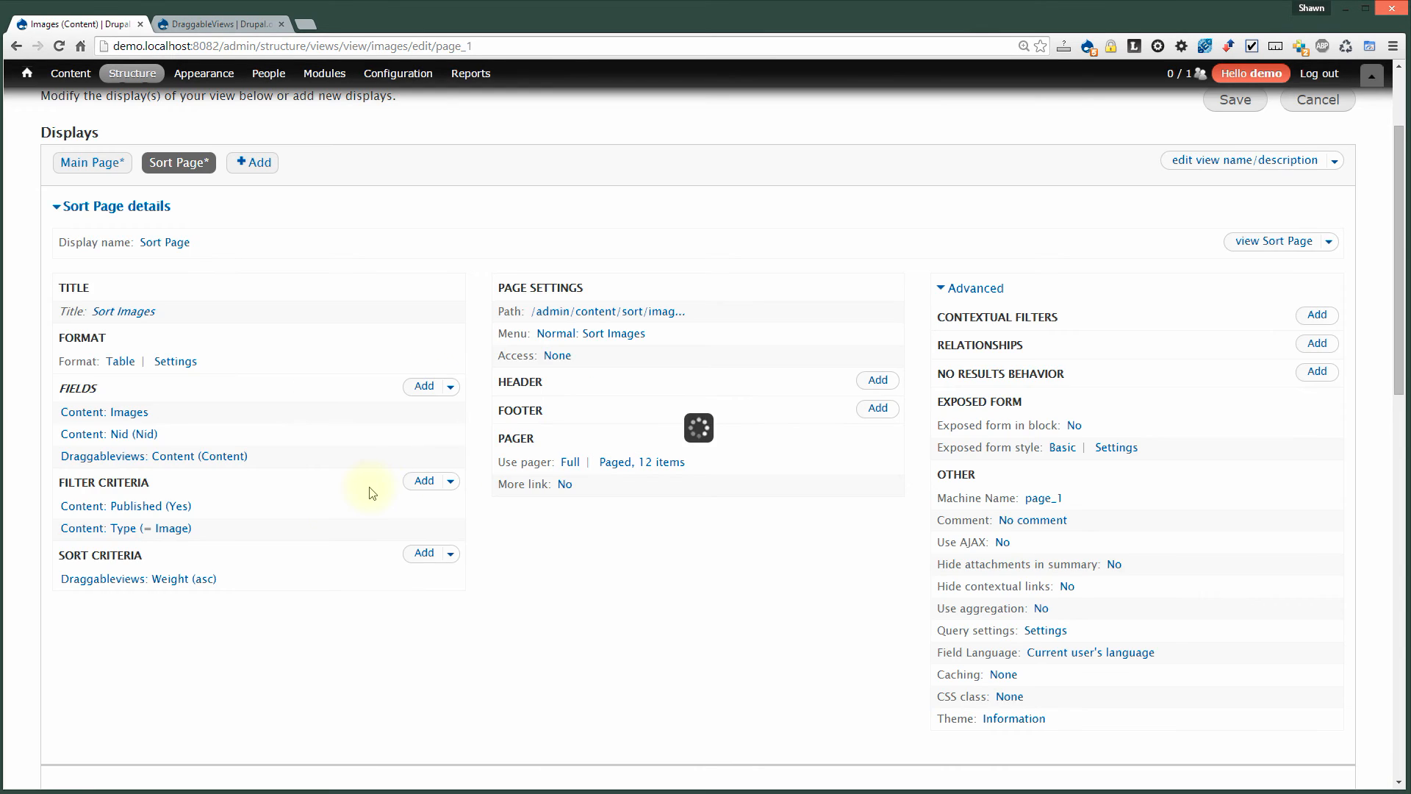
Examine the Sort Page preview, checking the image rows and their drag handles.
scroll(365, 492, down, 12)
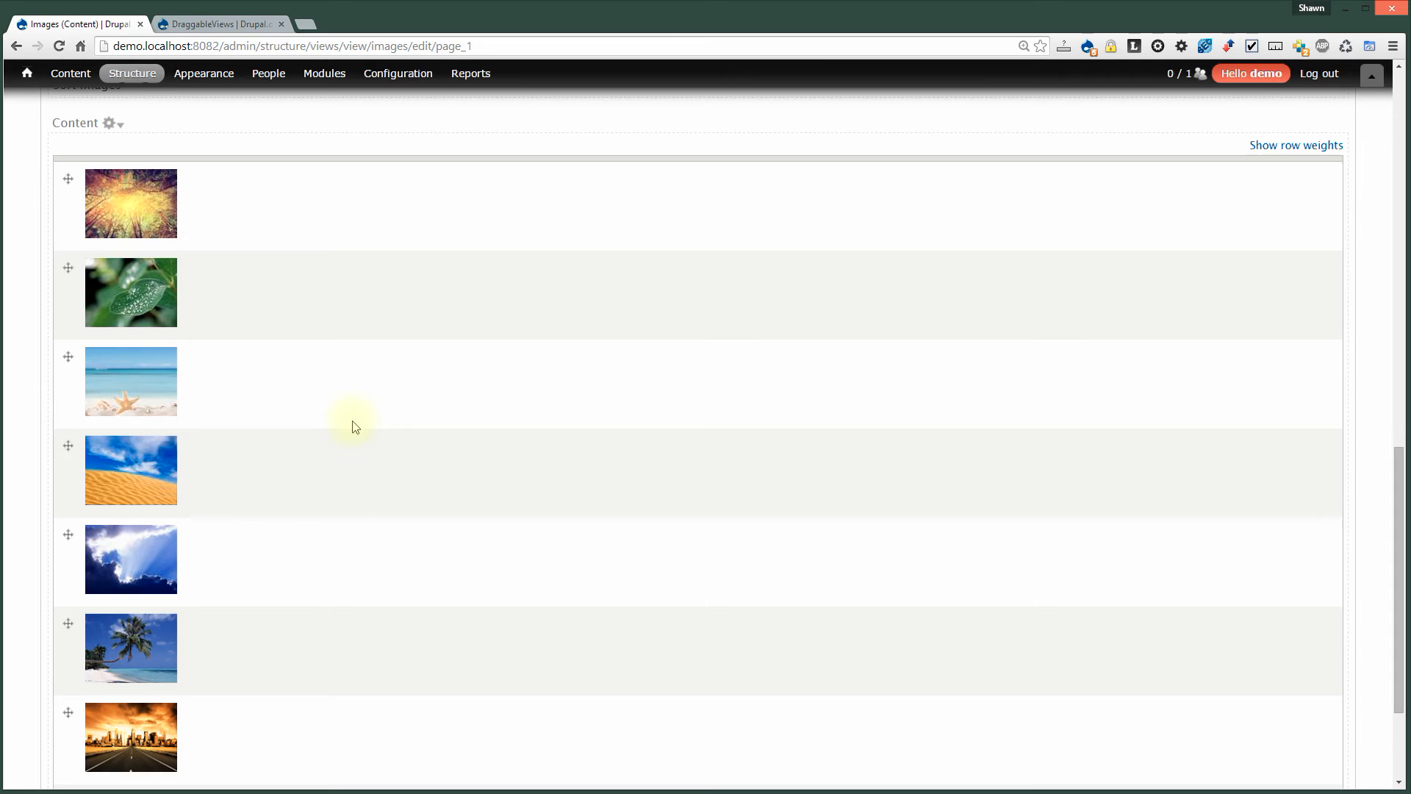
scroll(354, 427, down, 2)
scroll(355, 430, up, 6)
scroll(353, 425, down, 3)
drag(68, 229, 67, 258)
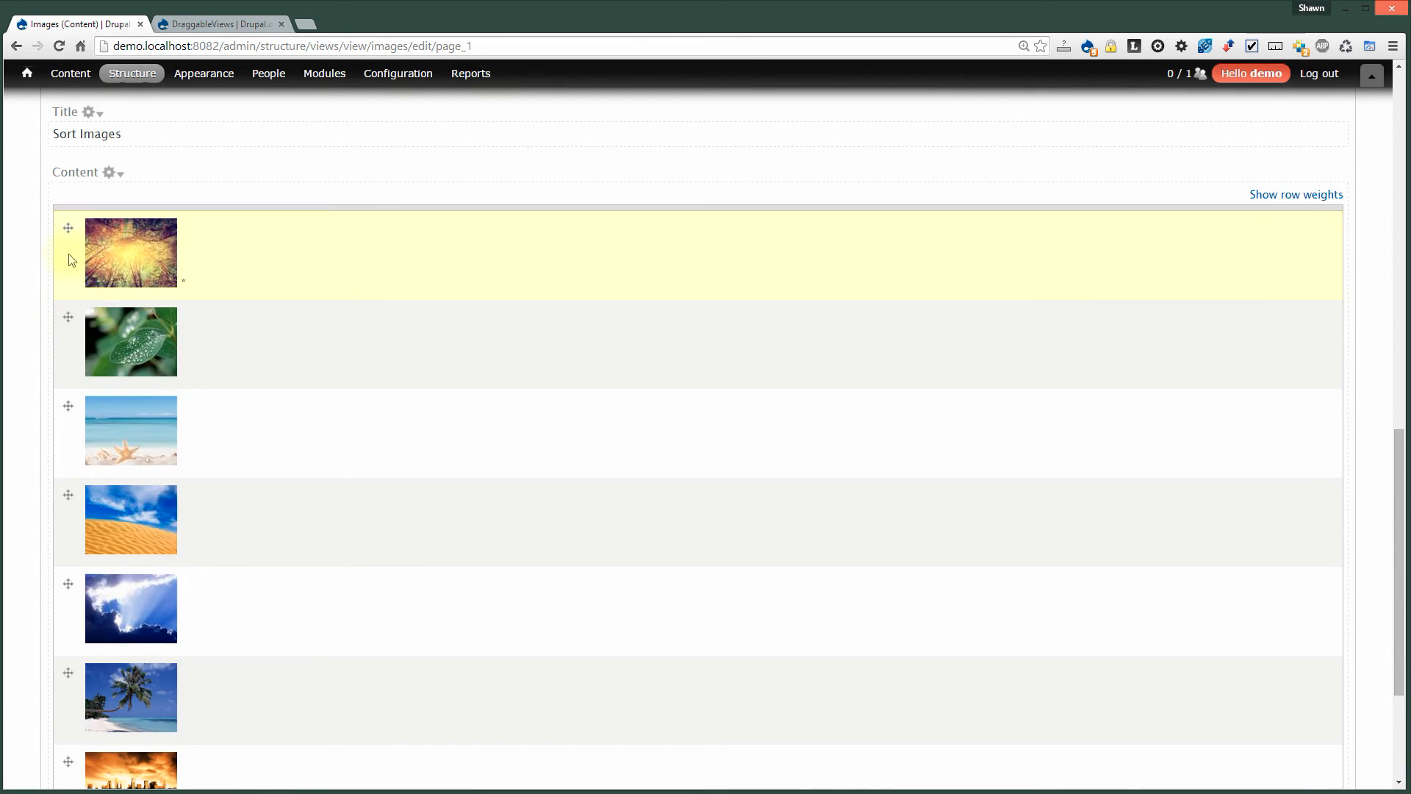
scroll(485, 401, up, 7)
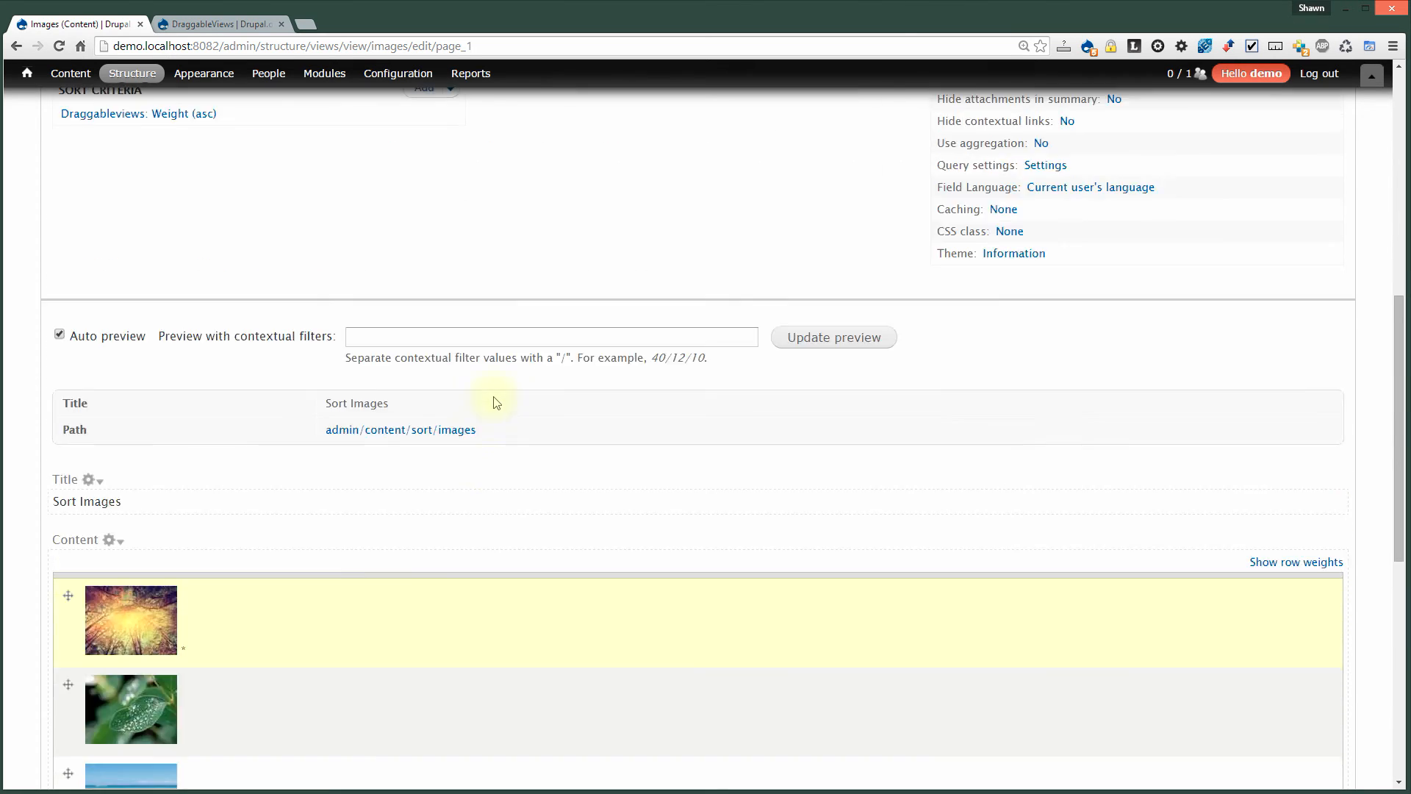
scroll(203, 605, down, 6)
scroll(478, 498, up, 11)
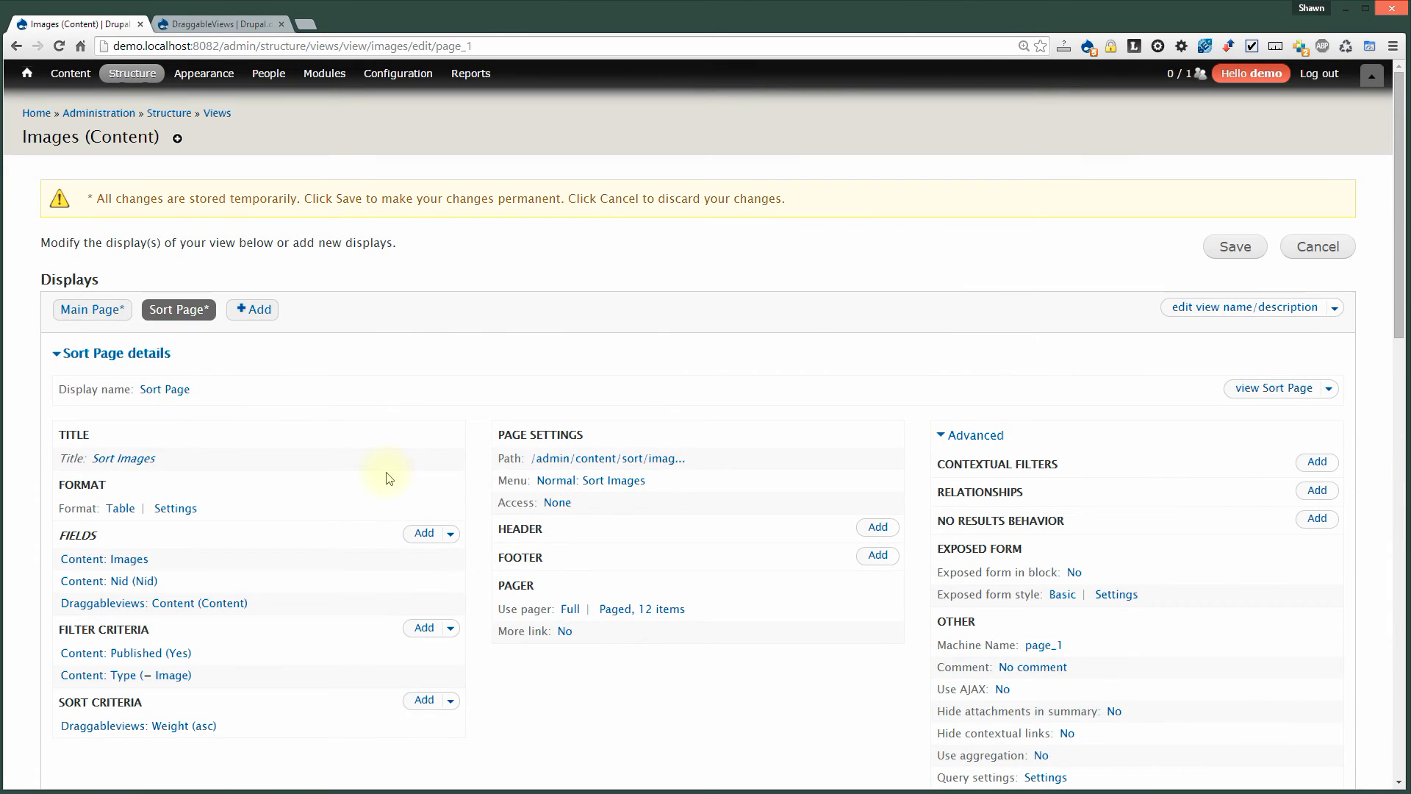
Check the Main Page's Draggableviews: Weight sort settings, reapply them to all displays, and save the view.
click(110, 319)
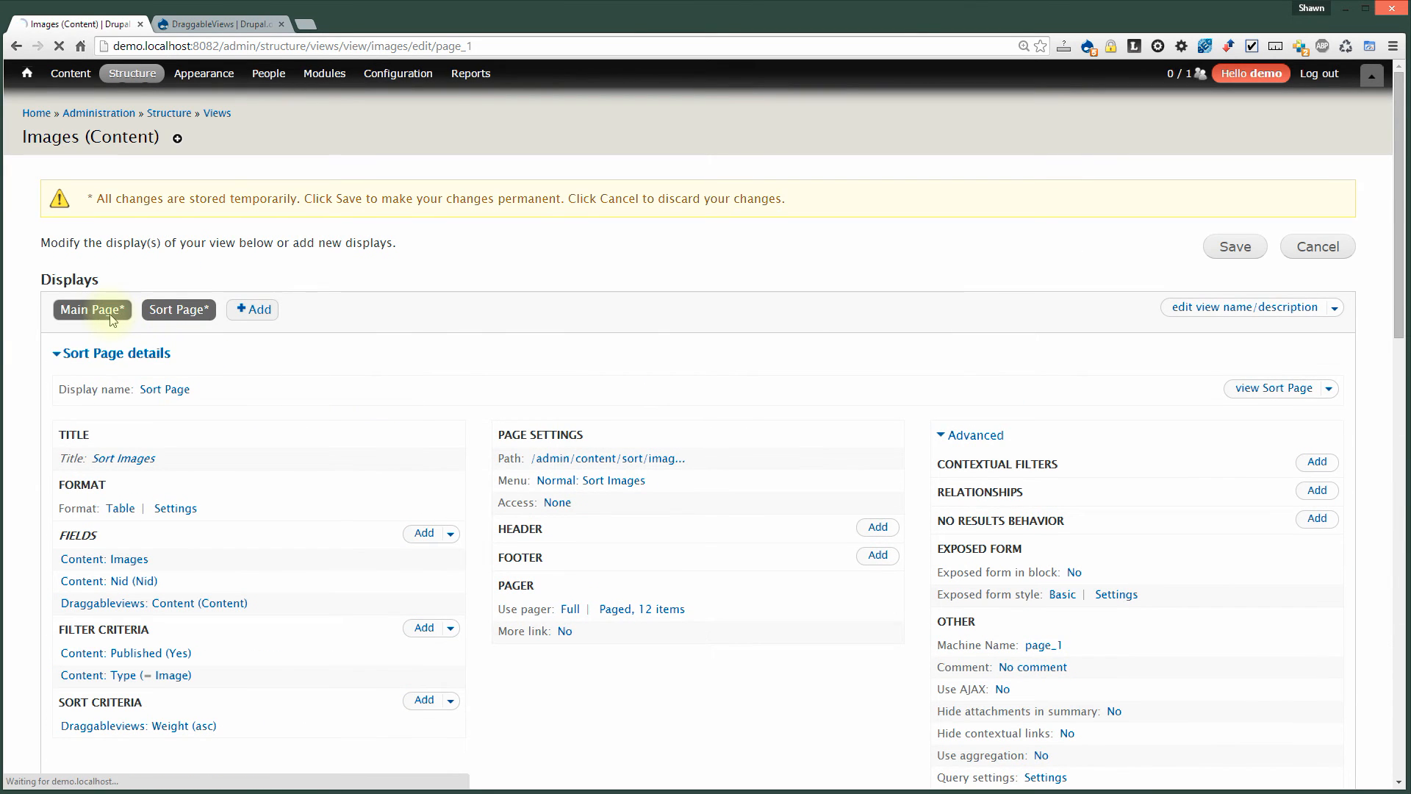
scroll(157, 576, down, 3)
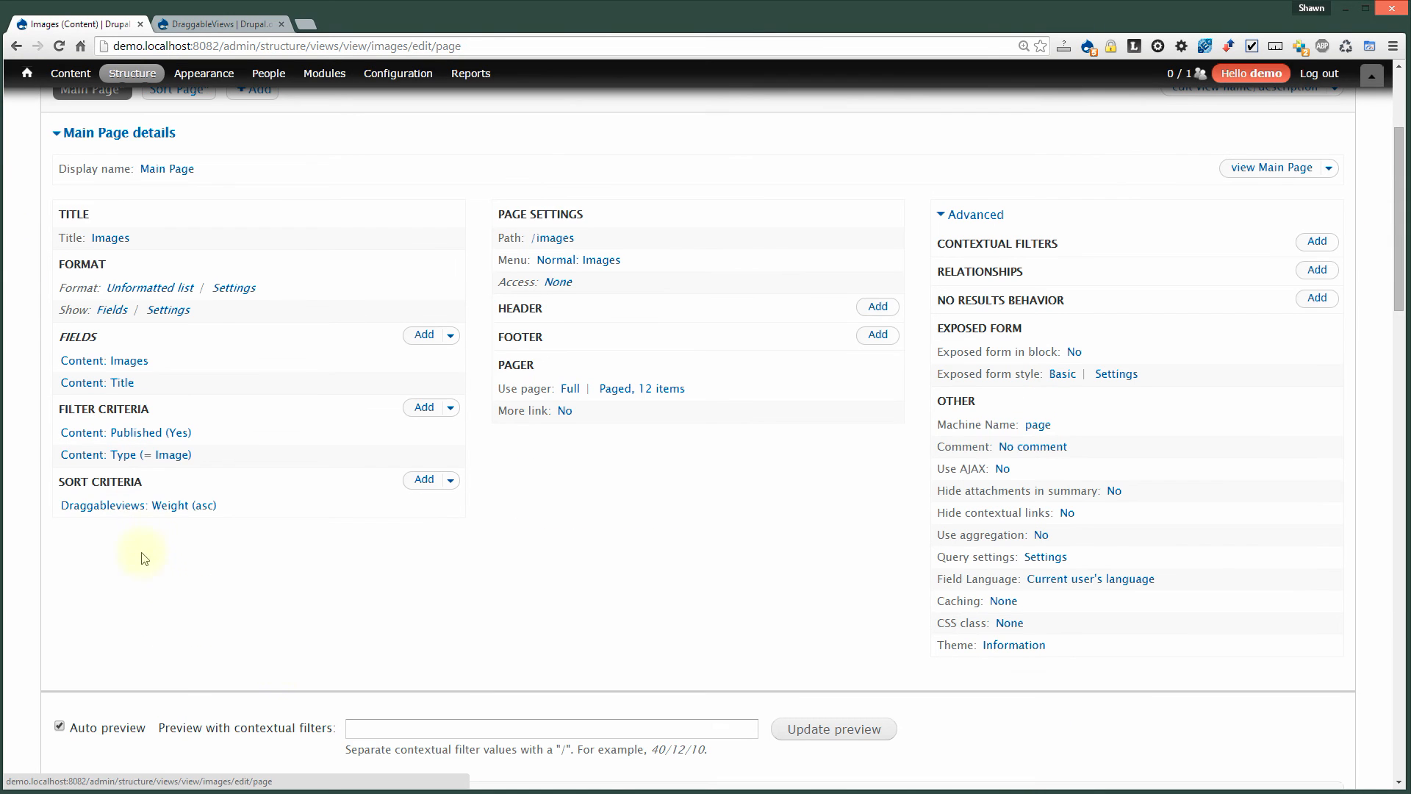
click(168, 515)
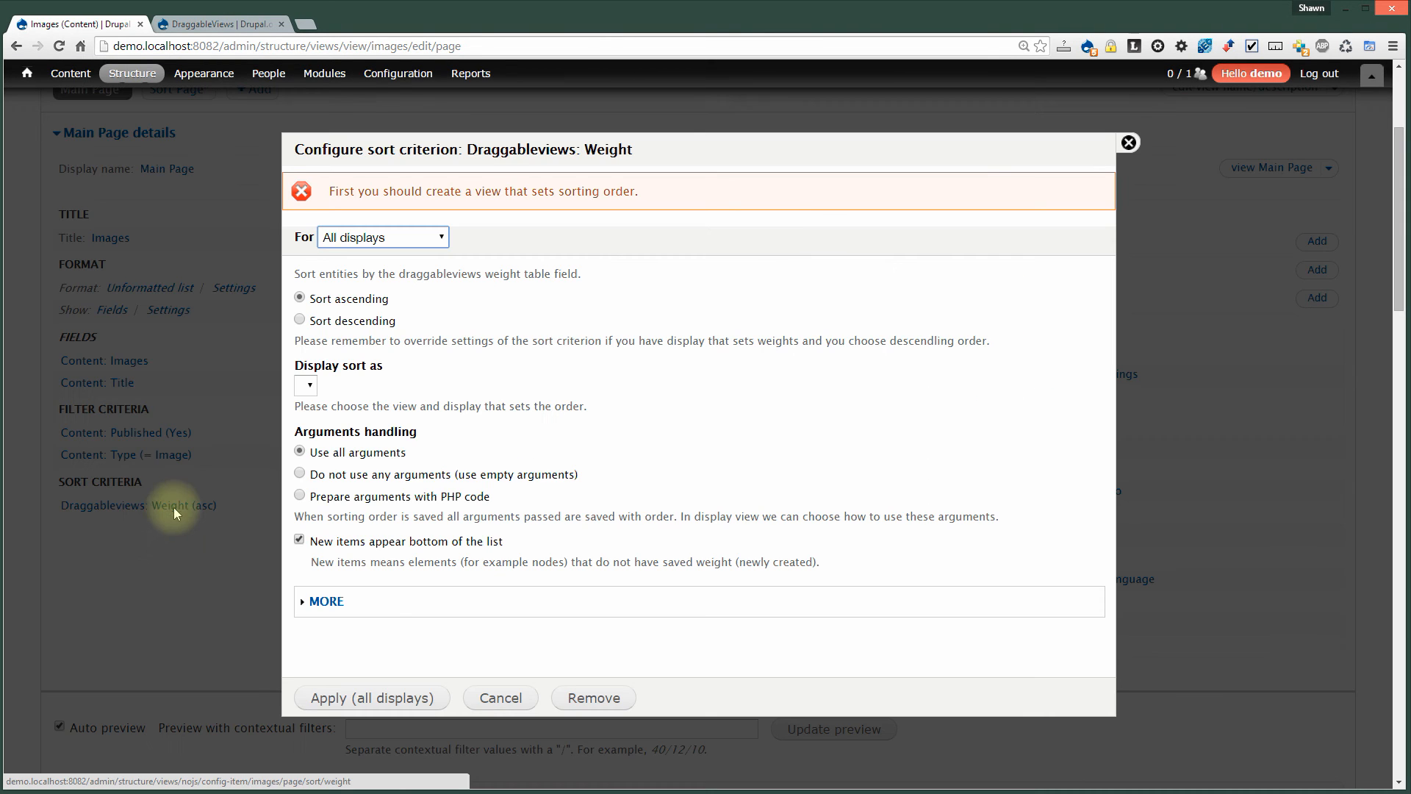
click(307, 386)
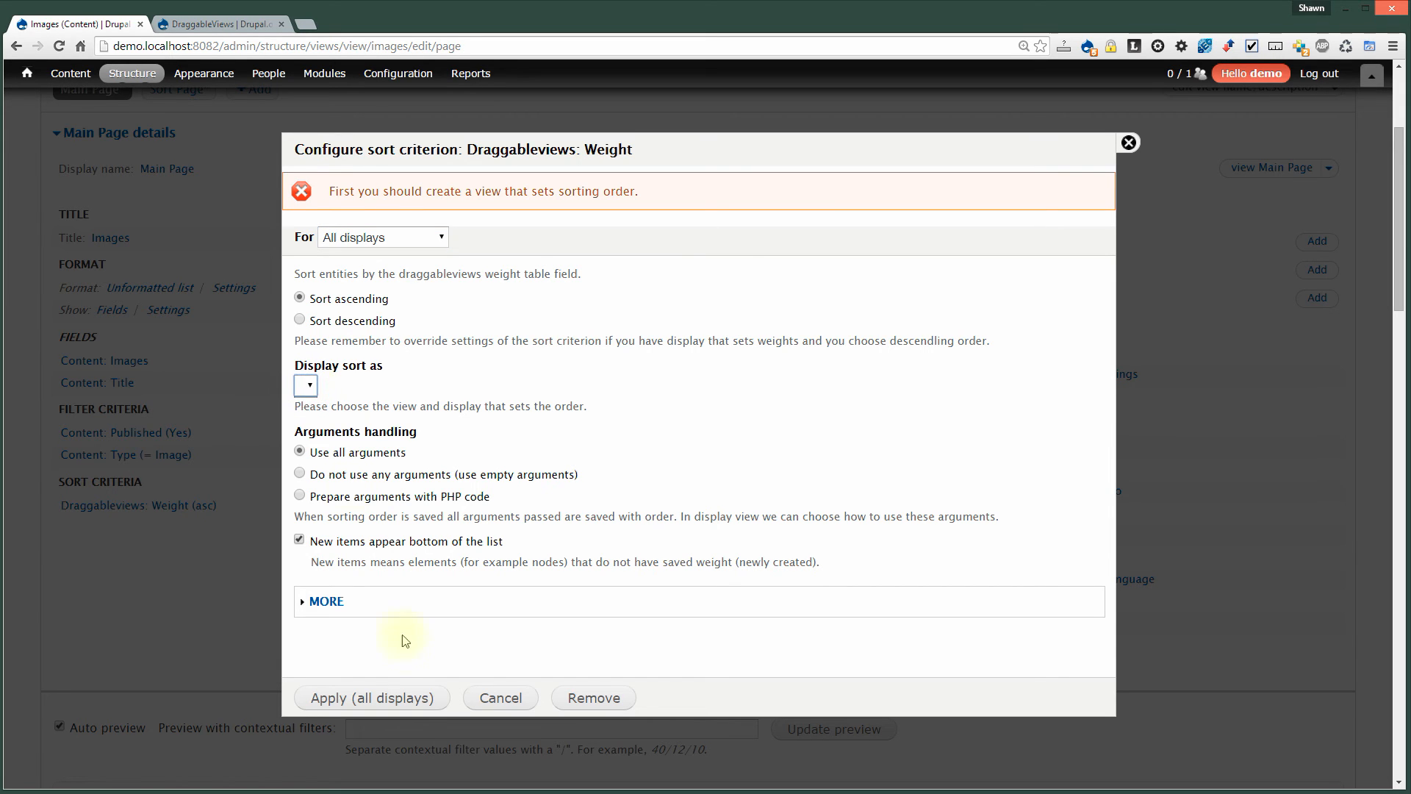
click(390, 696)
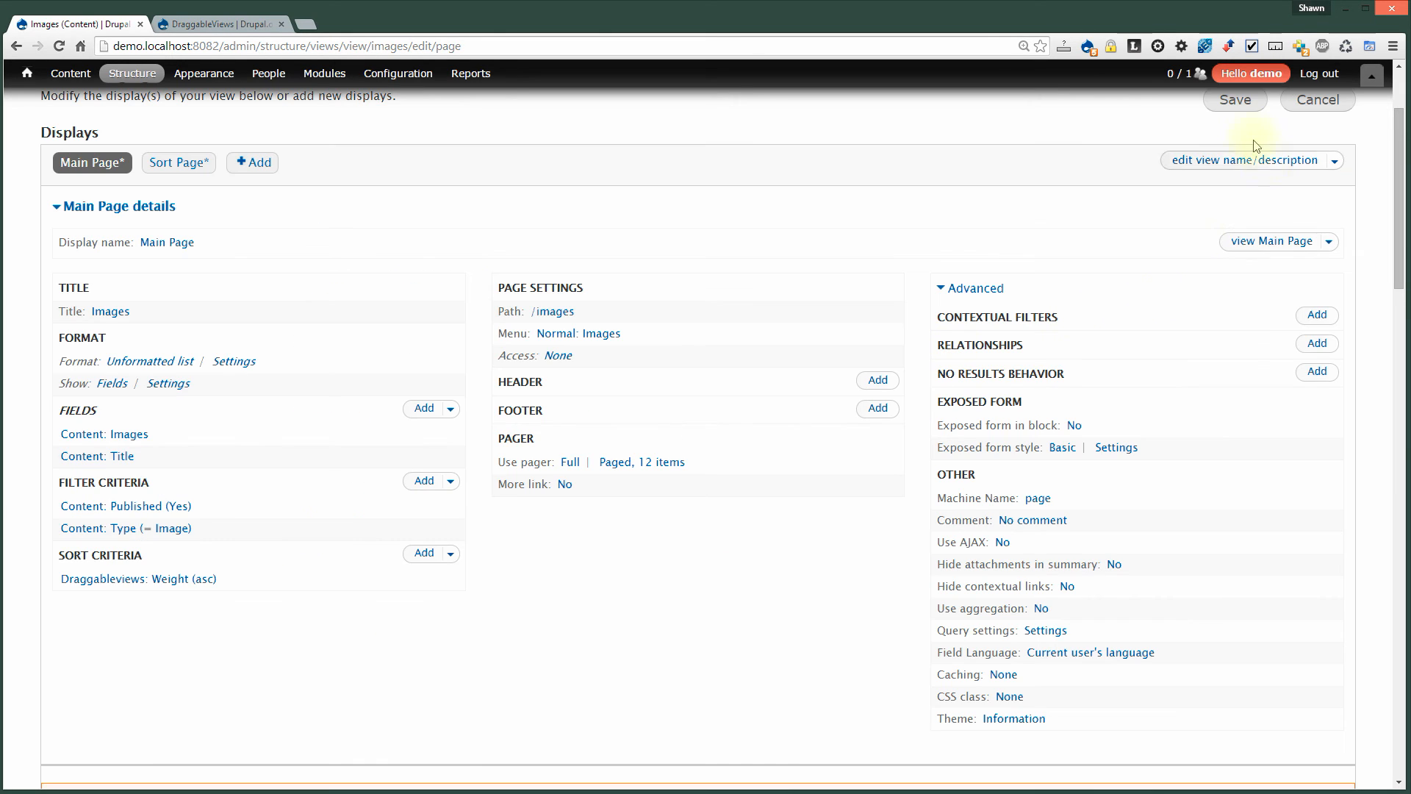
click(1235, 99)
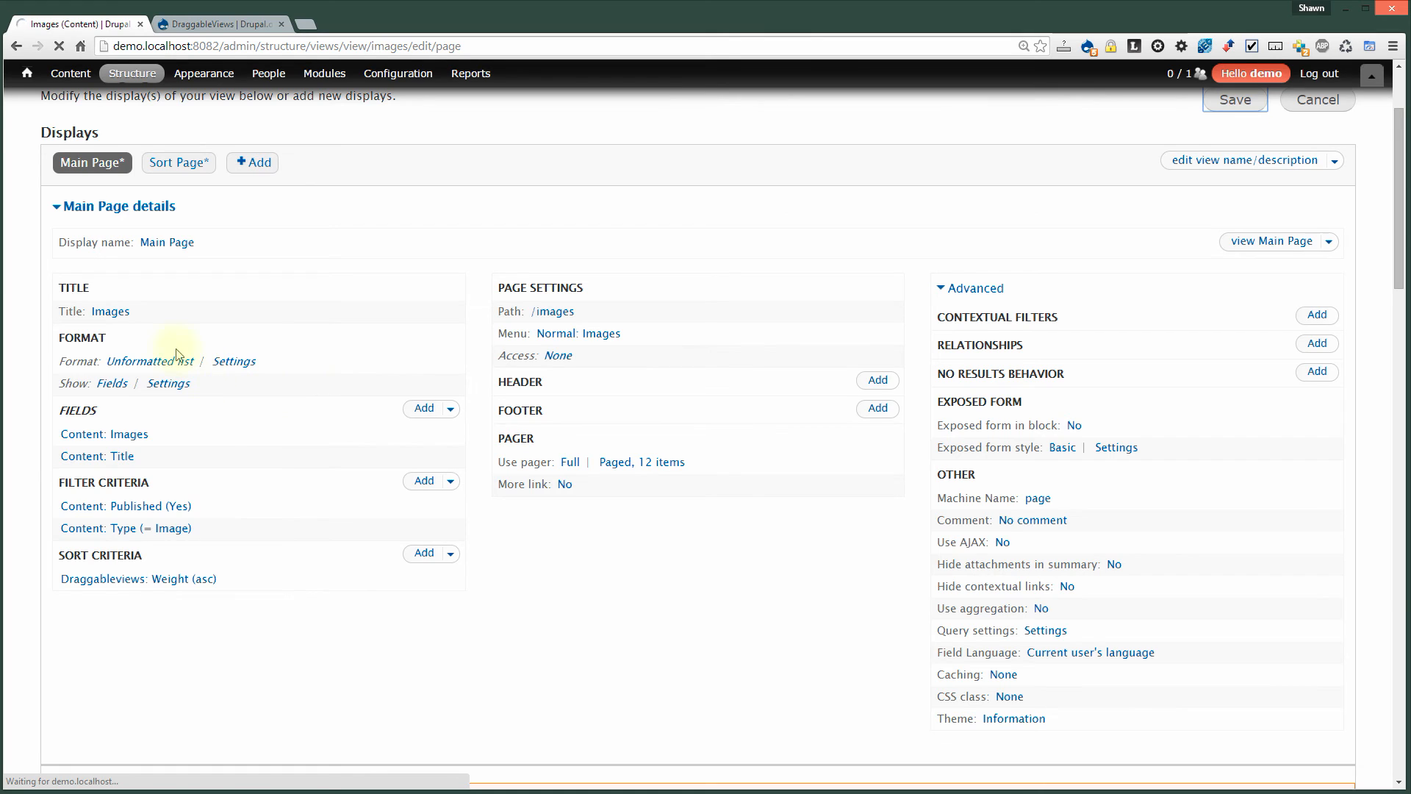
Set the Draggableviews: Weight criterion's Display sort as option to Images (Sort Page) for all displays and save the view.
scroll(303, 538, down, 2)
scroll(303, 537, down, 1)
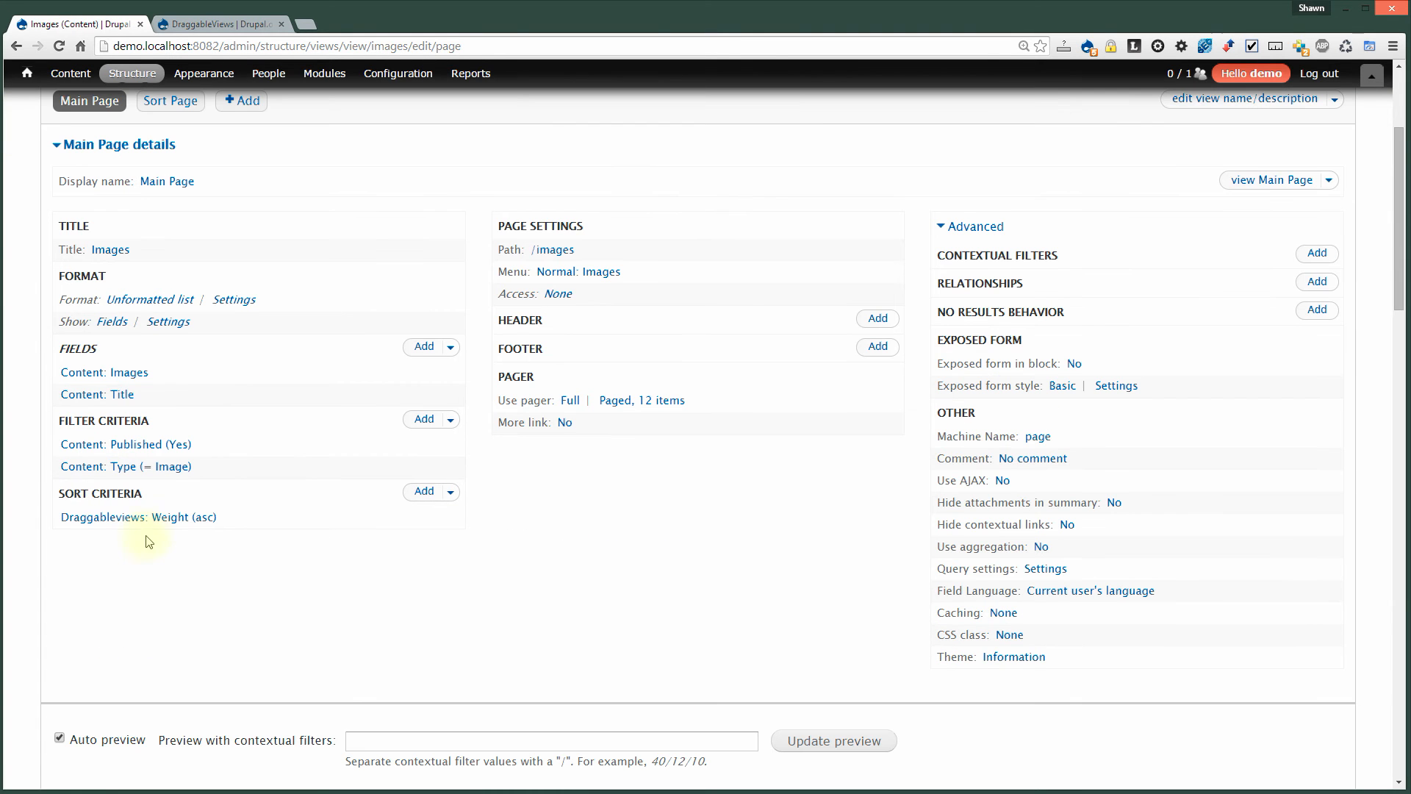
click(152, 517)
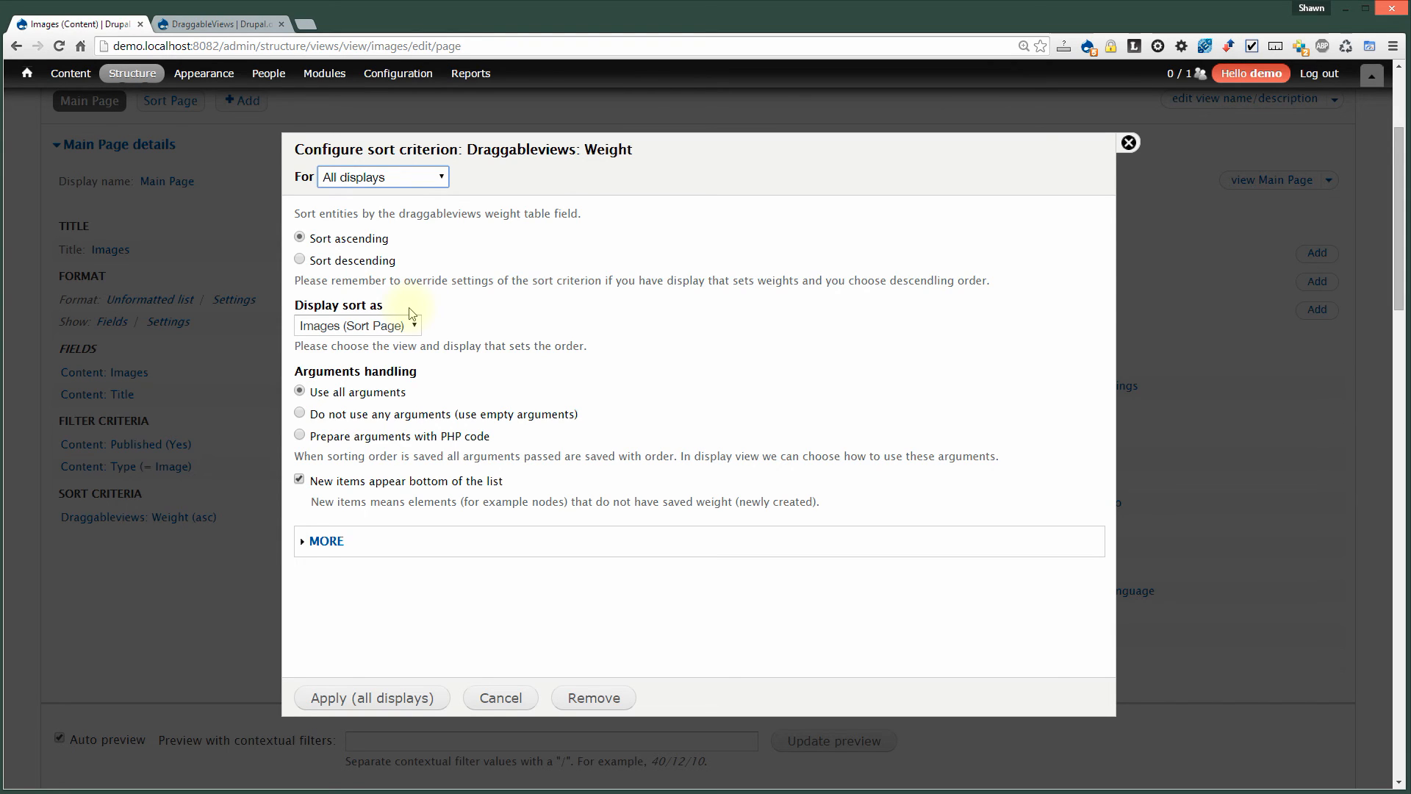
click(356, 332)
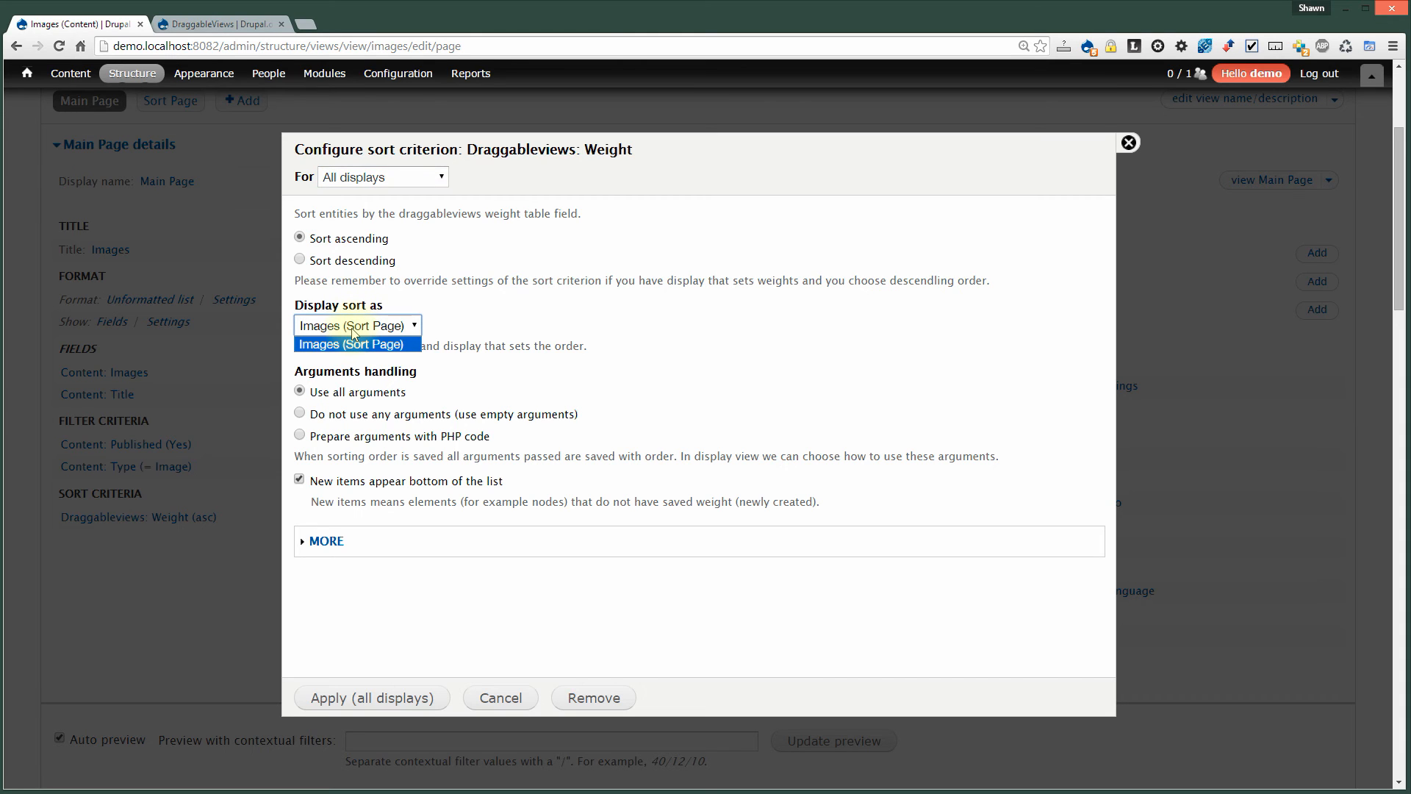
click(378, 327)
click(378, 330)
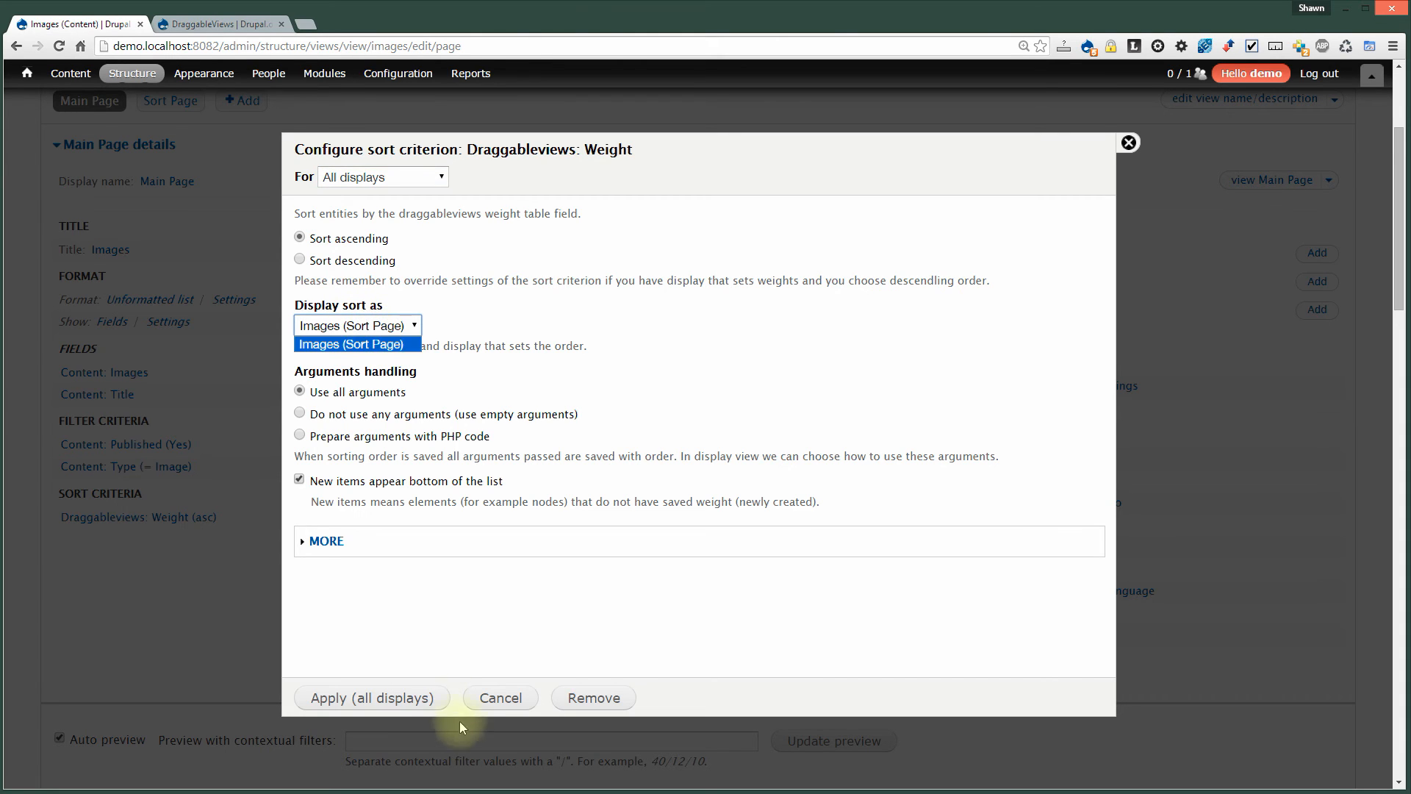
click(408, 700)
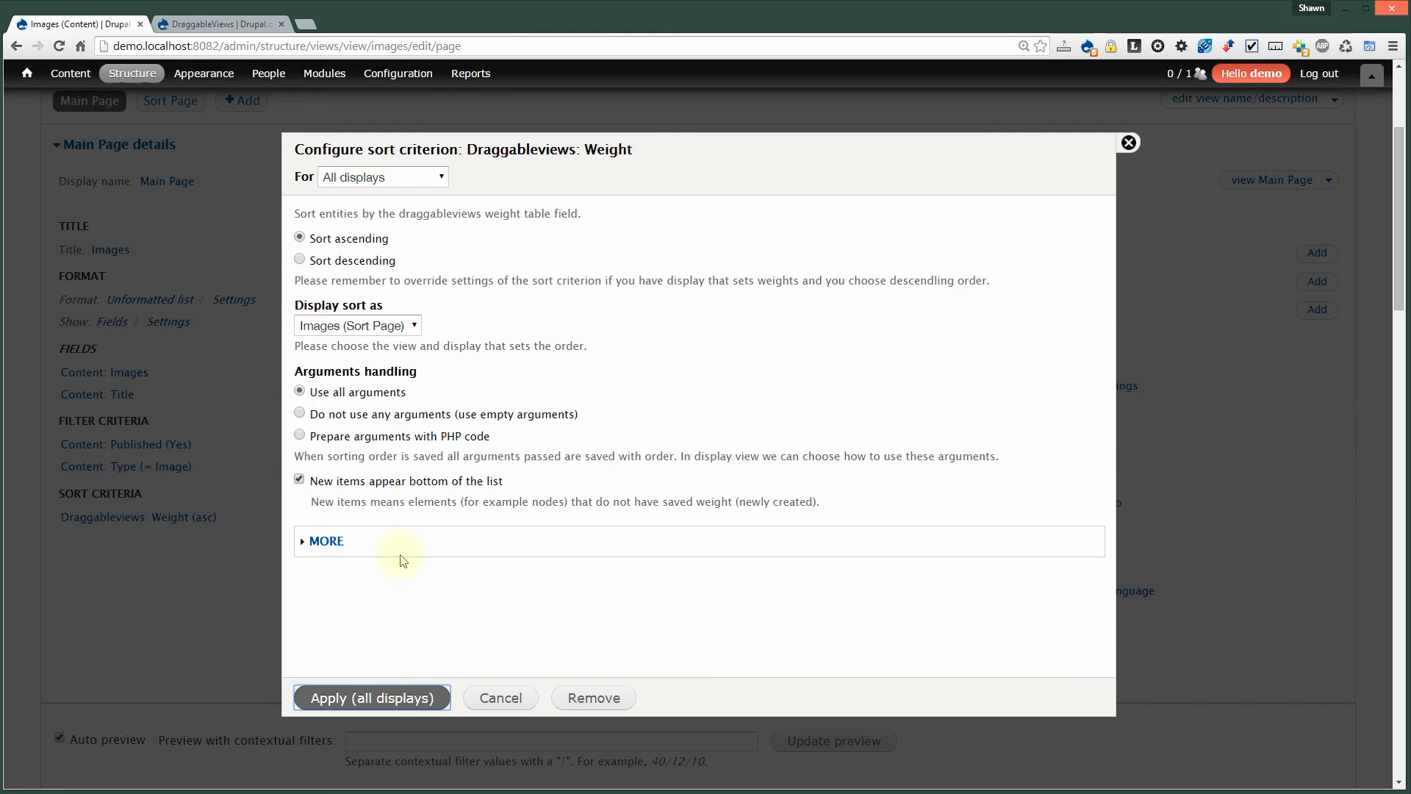
click(416, 327)
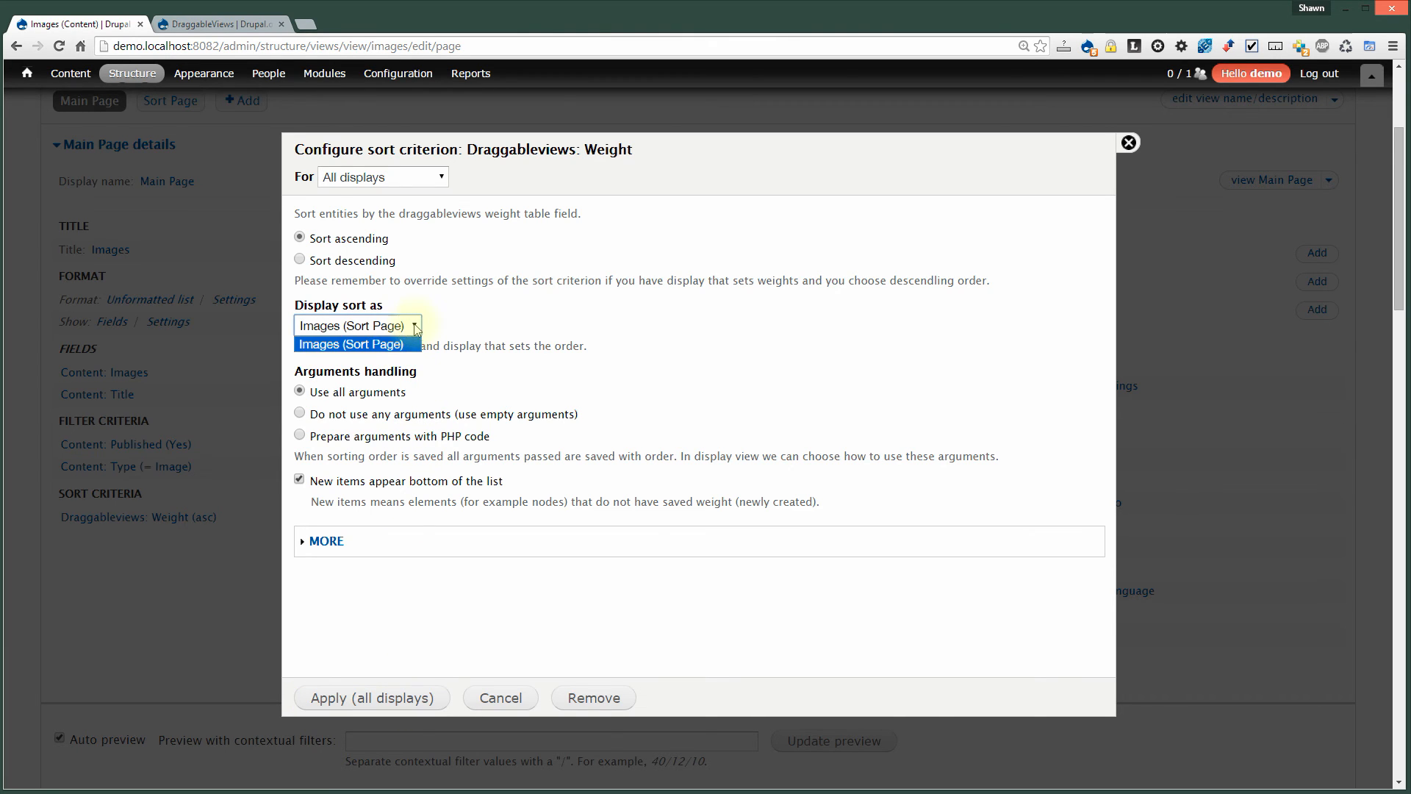
click(364, 350)
click(406, 697)
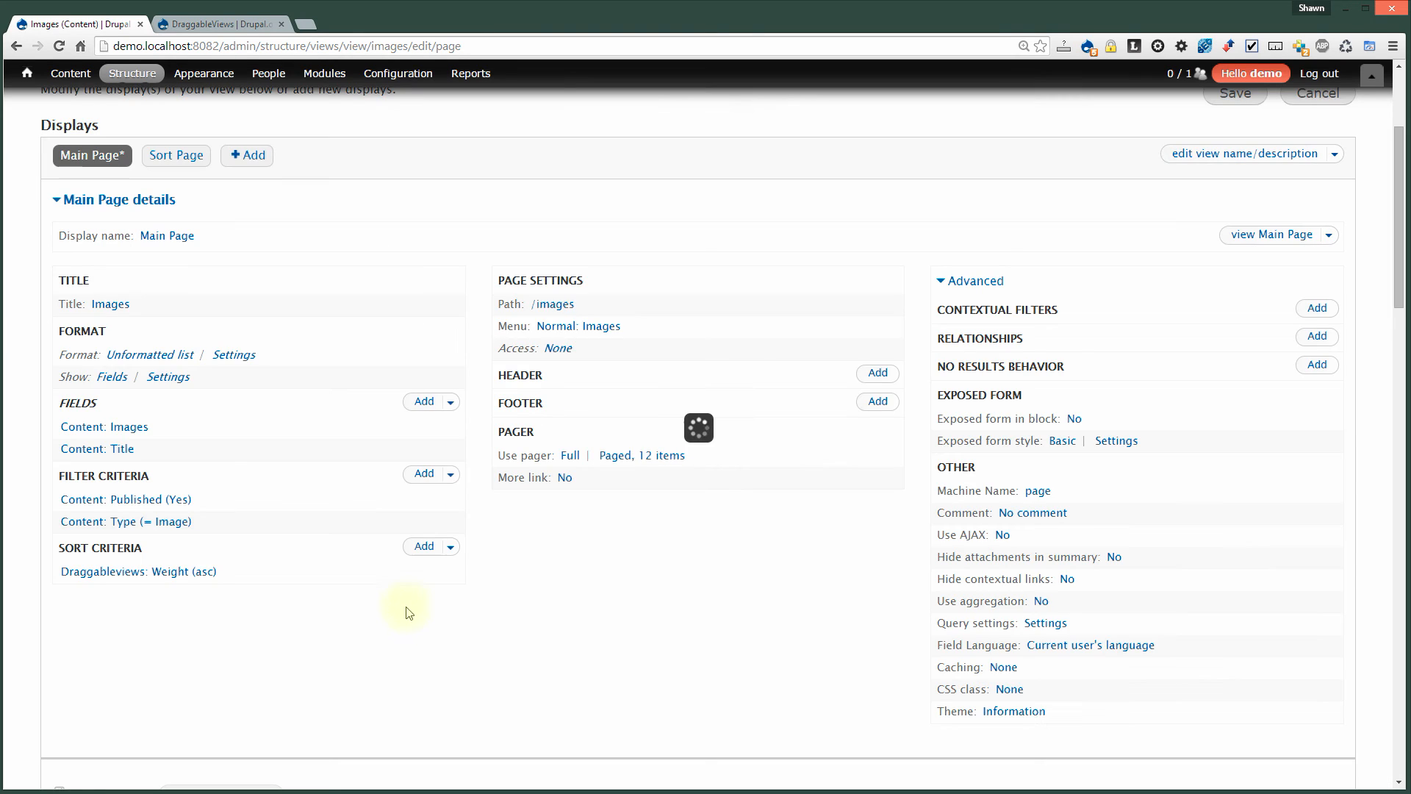
click(1226, 316)
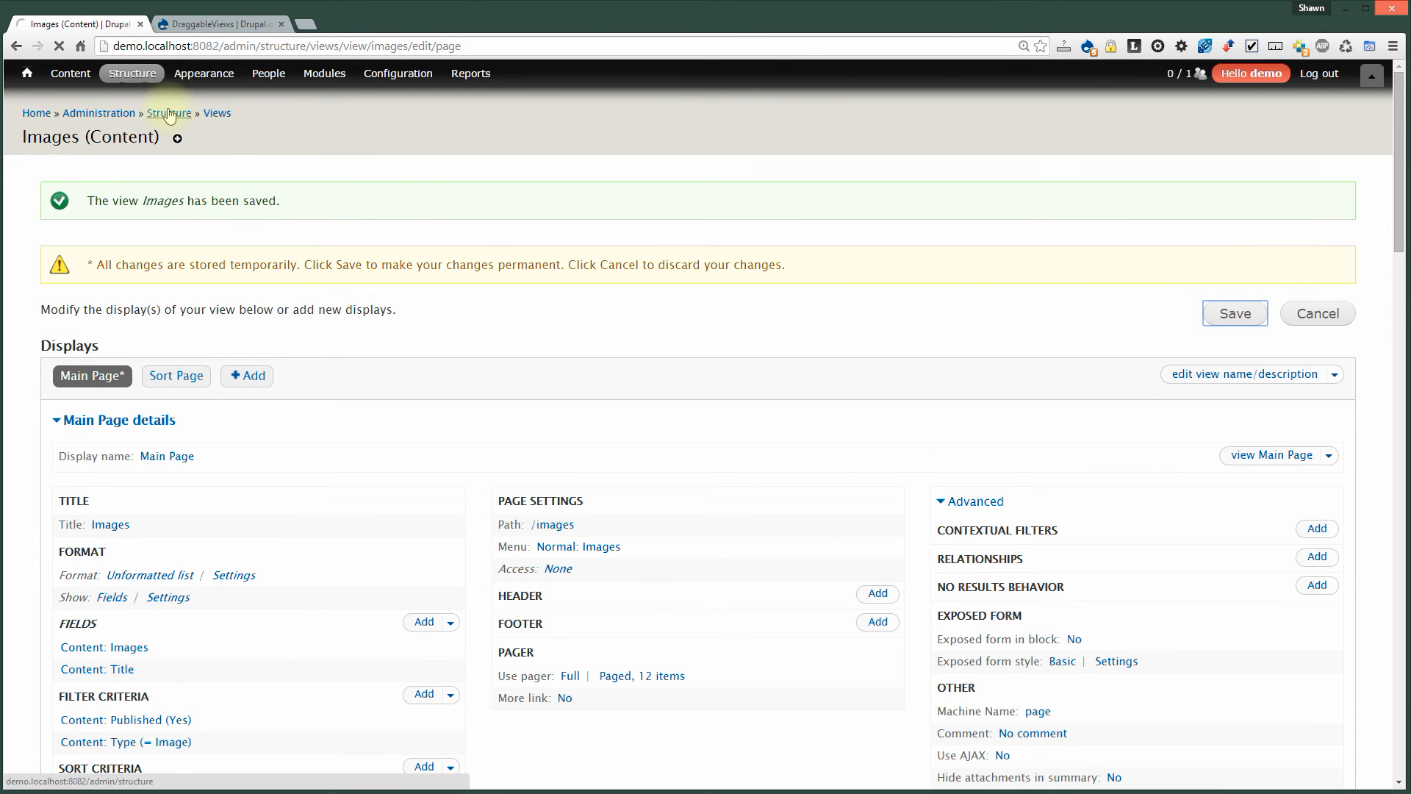
View the site's public Images page and open the Sort Images administration page.
click(37, 114)
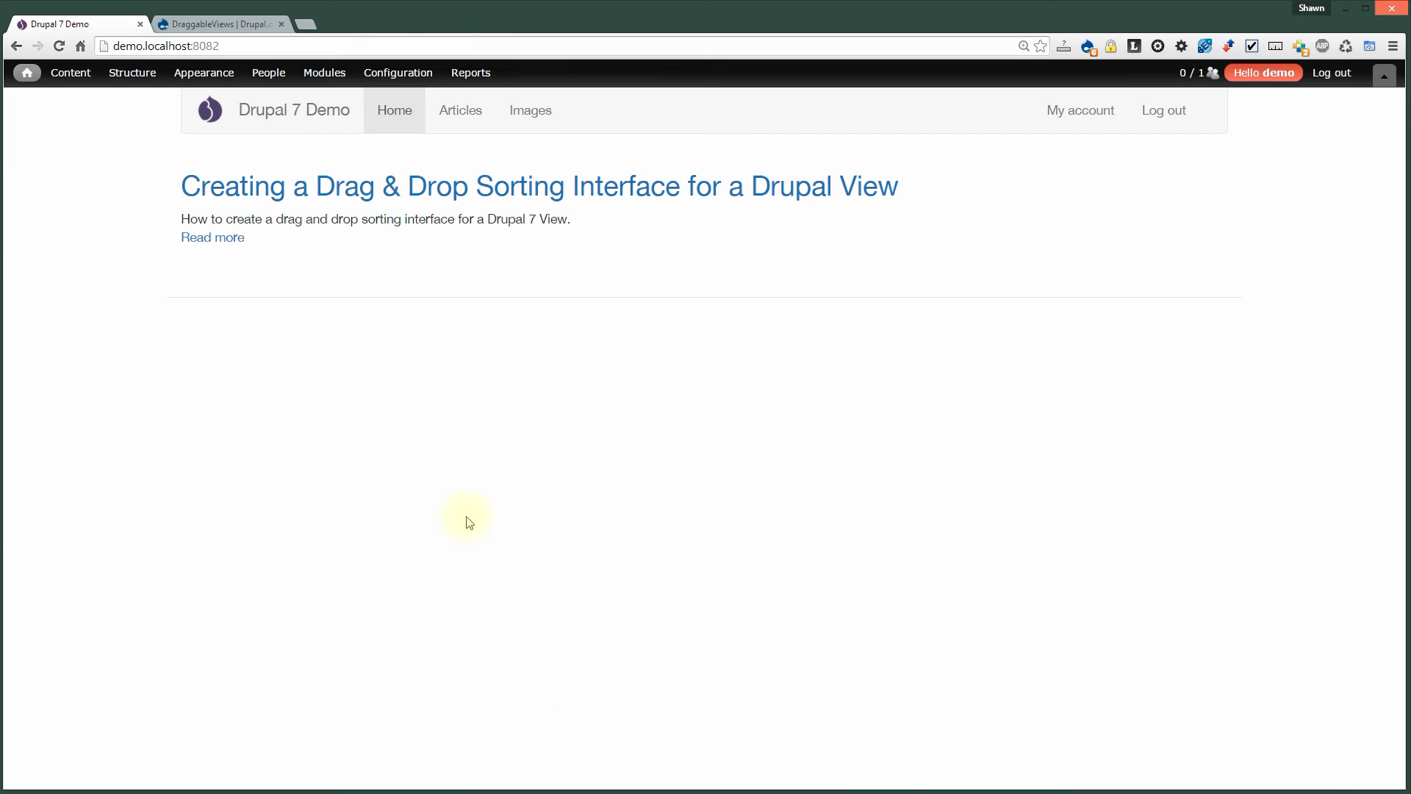
click(526, 114)
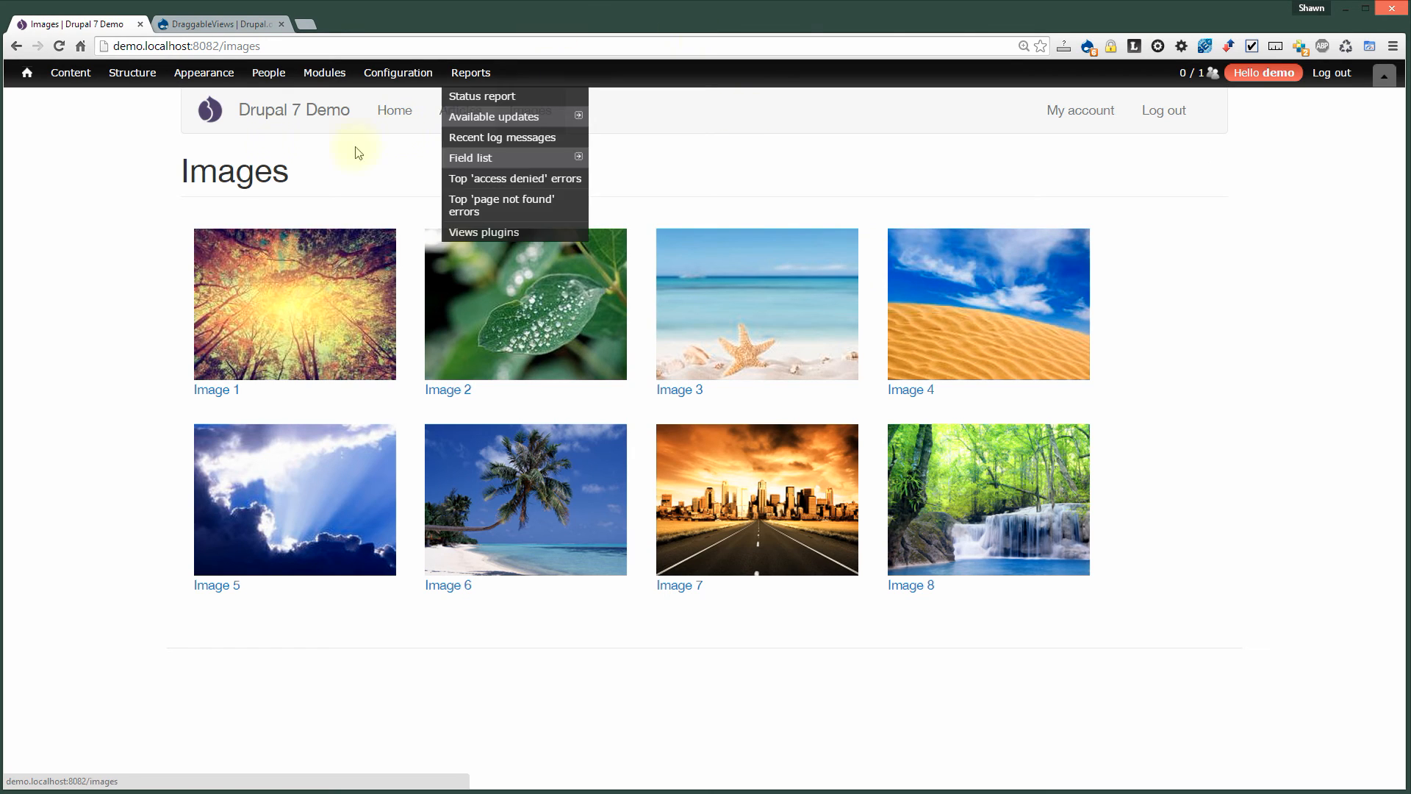
mouse_move(93, 77)
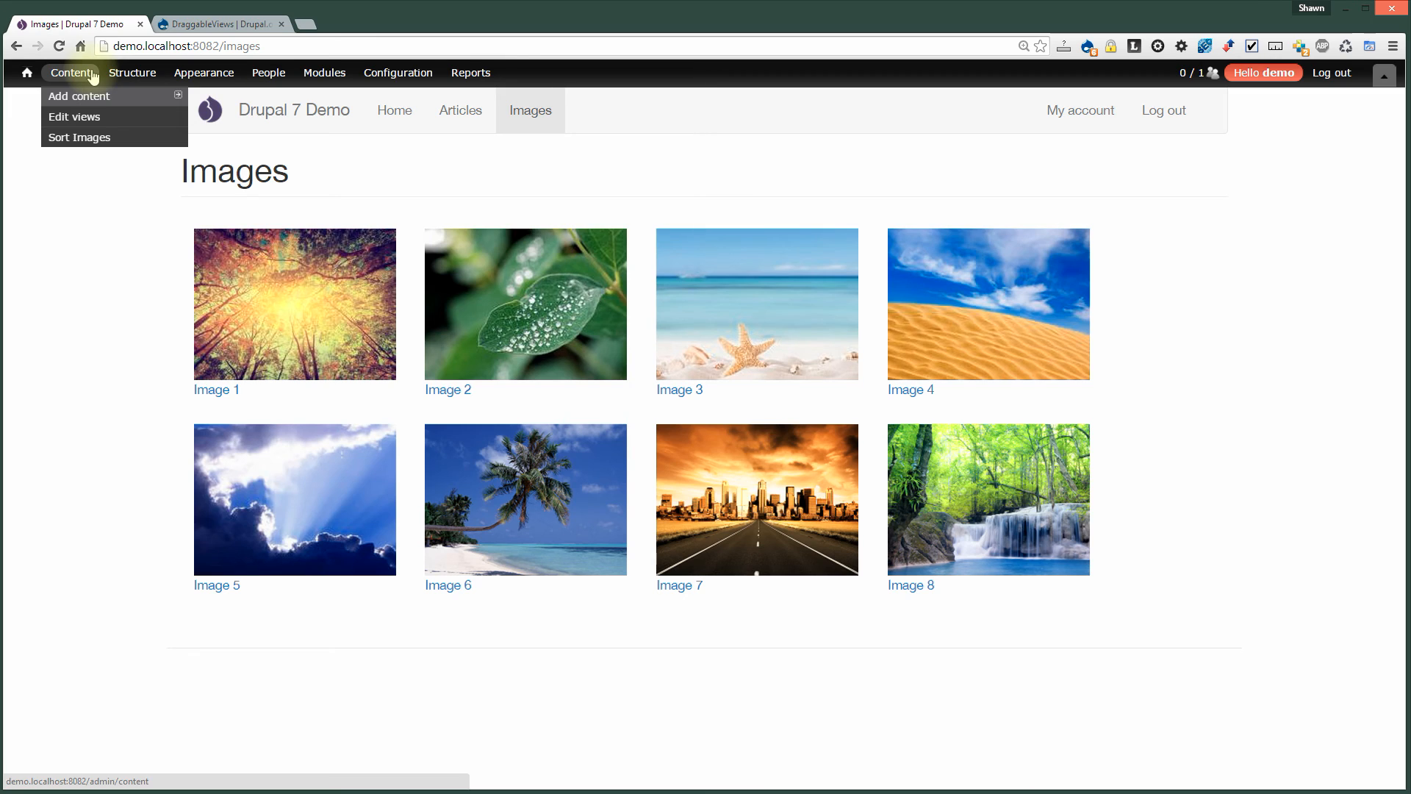
click(108, 140)
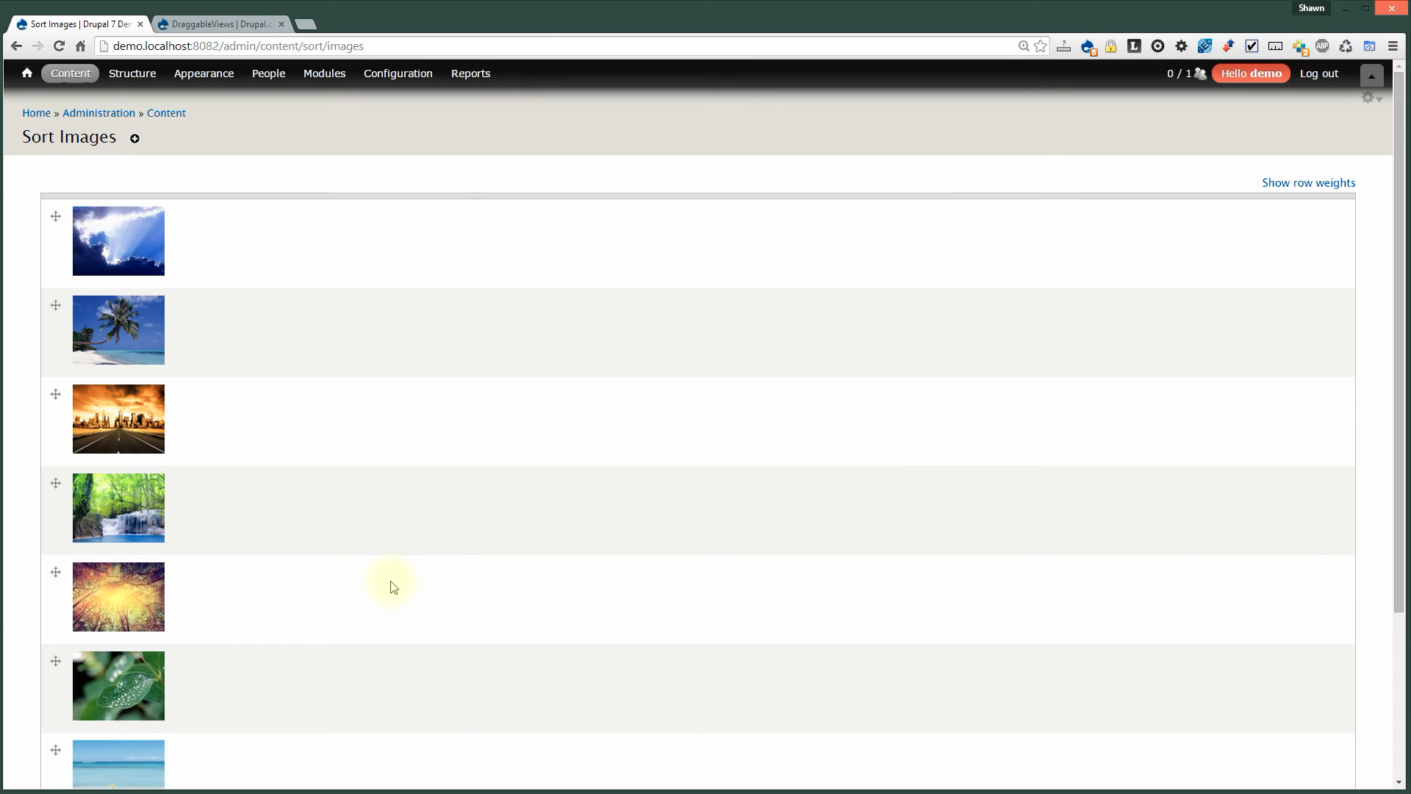
Move the green leaf image to the first row of the Sort Images table and save the order.
scroll(393, 586, down, 3)
scroll(394, 586, up, 3)
scroll(393, 586, down, 3)
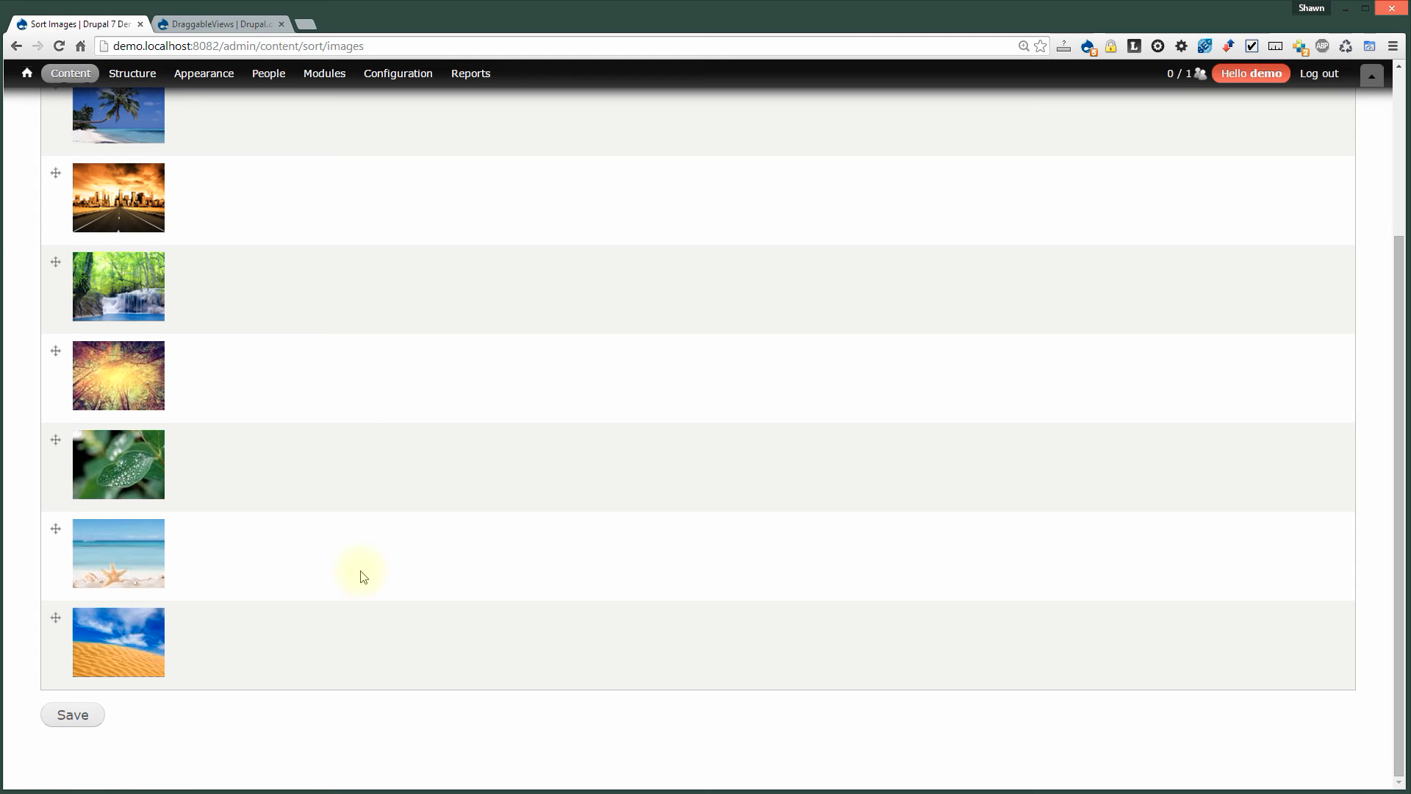
scroll(363, 573, up, 3)
scroll(321, 536, down, 1)
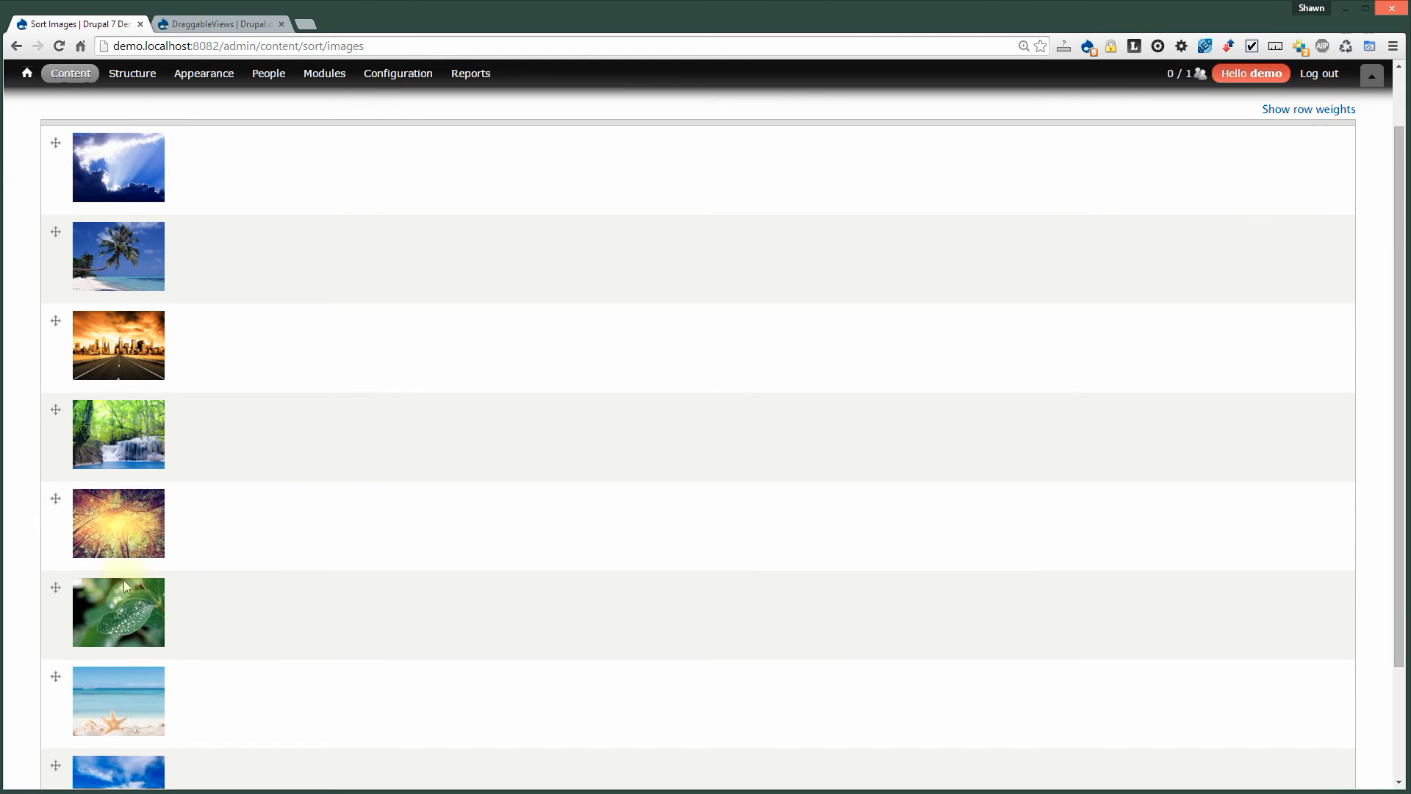
click(61, 588)
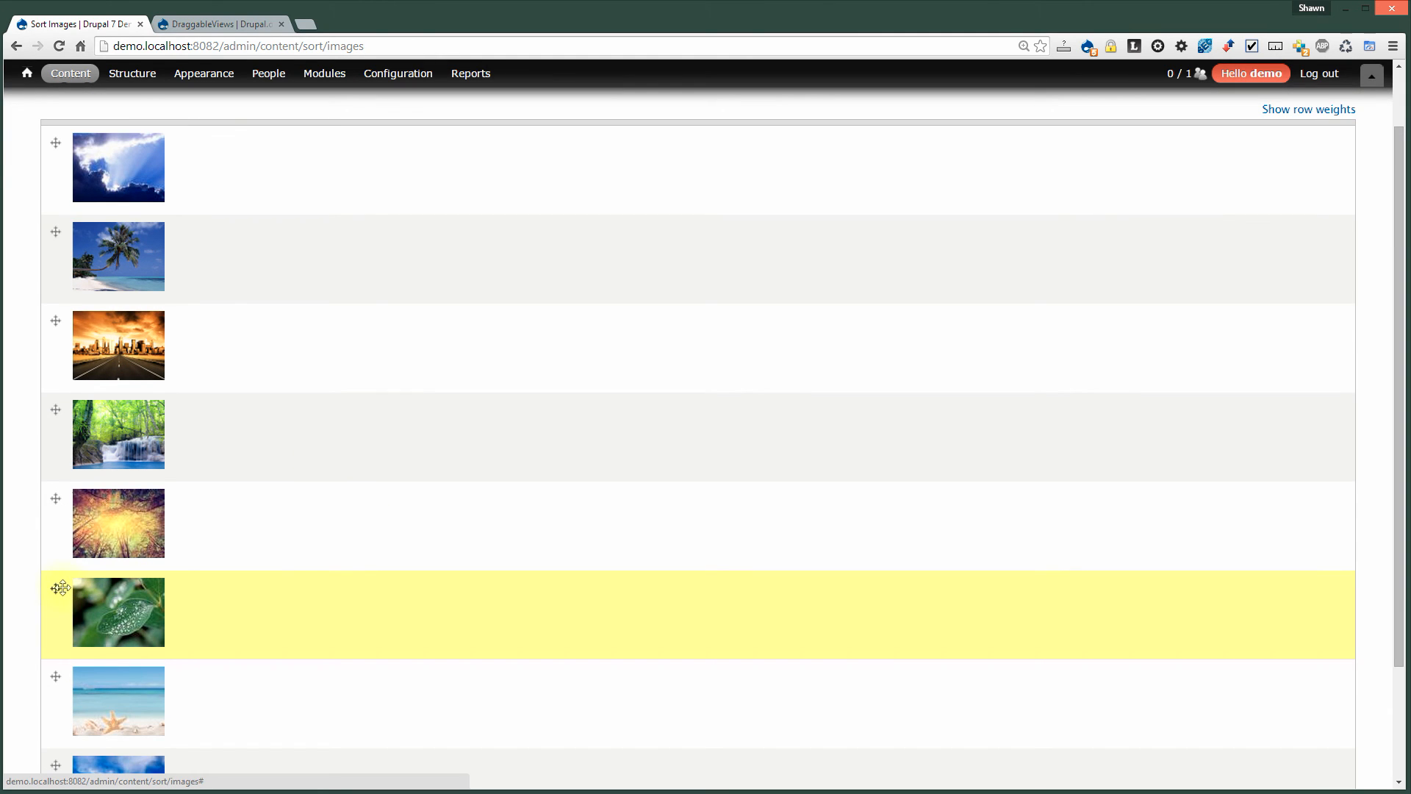
drag(61, 588, 41, 183)
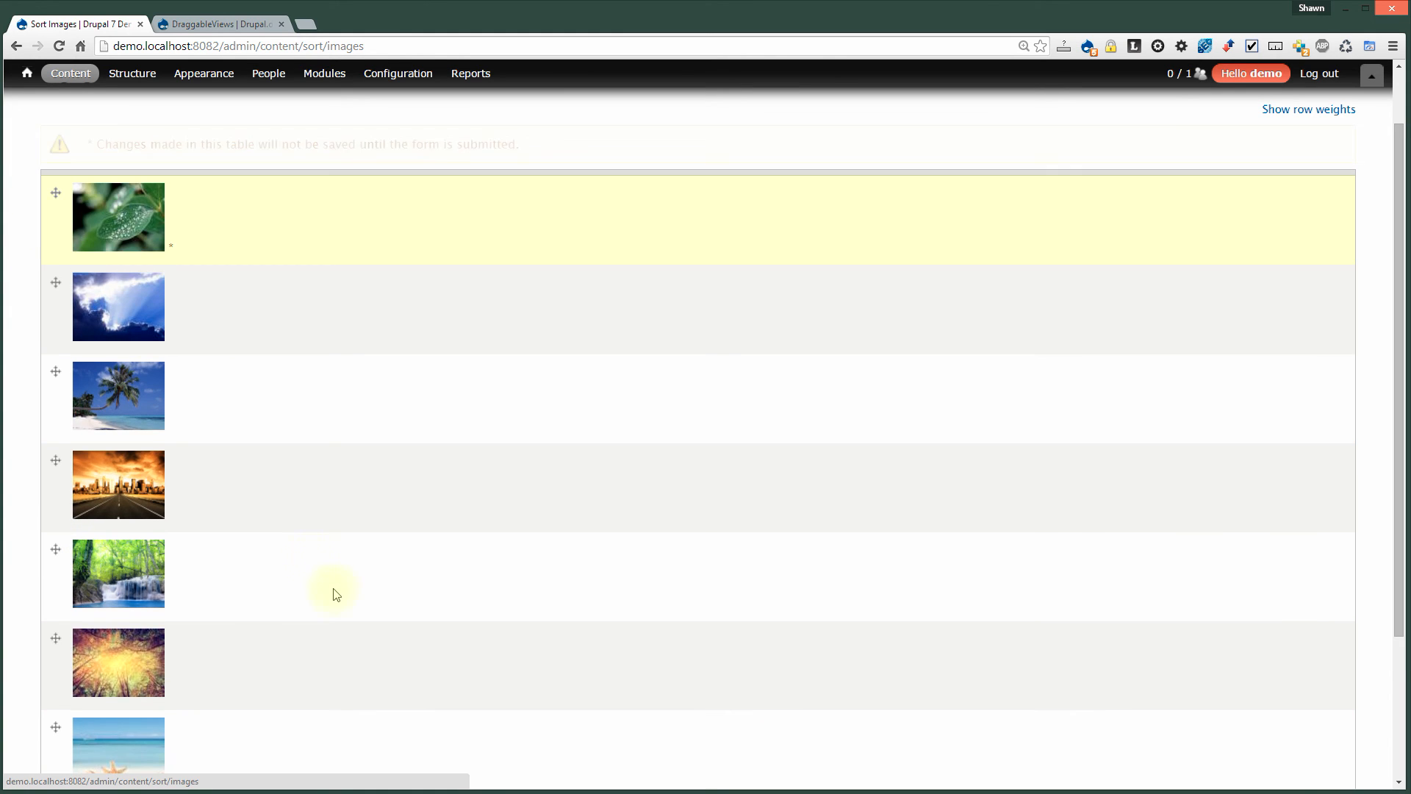
scroll(314, 565, down, 3)
click(72, 715)
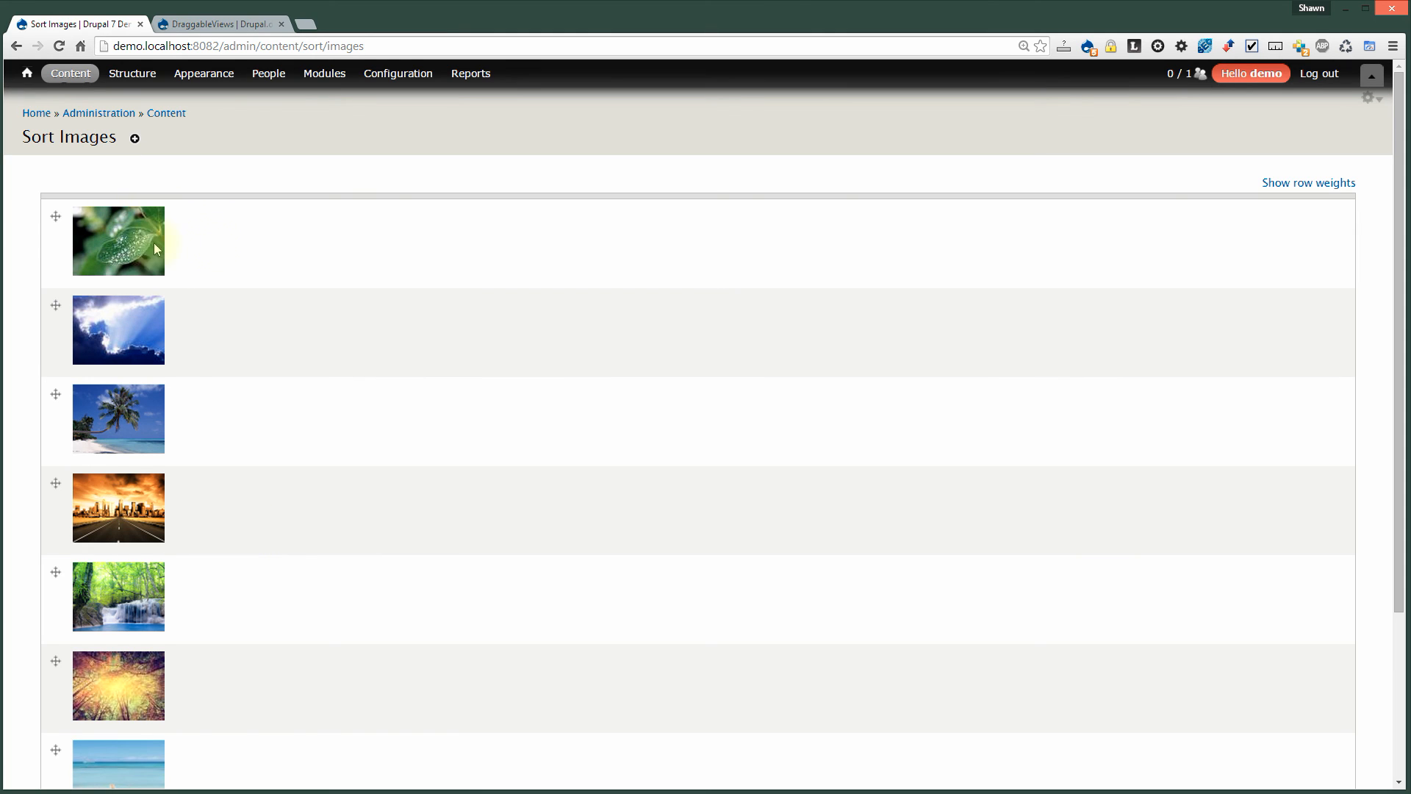
Check the image order on the site's public Images page and open its sort page from the view's contextual links.
click(38, 115)
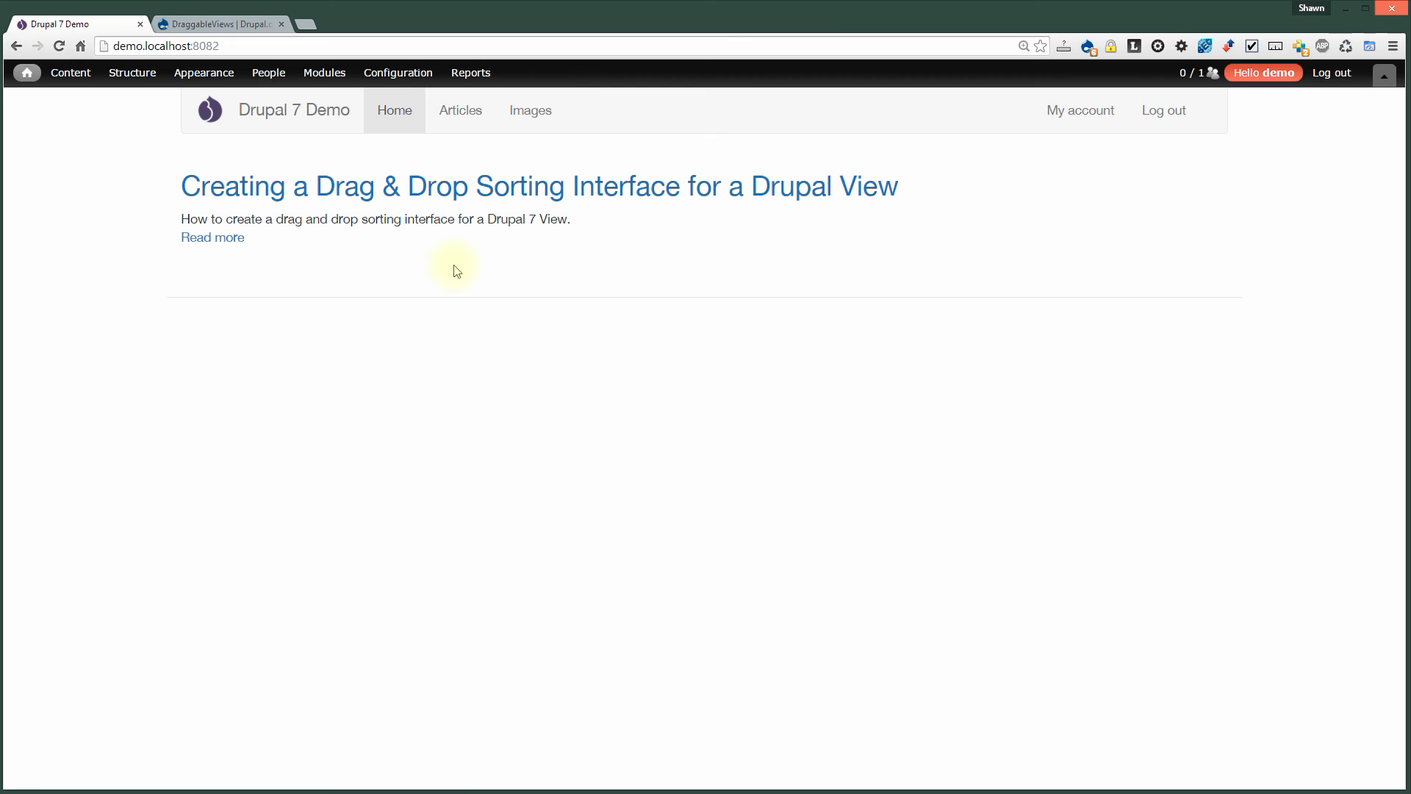
click(540, 107)
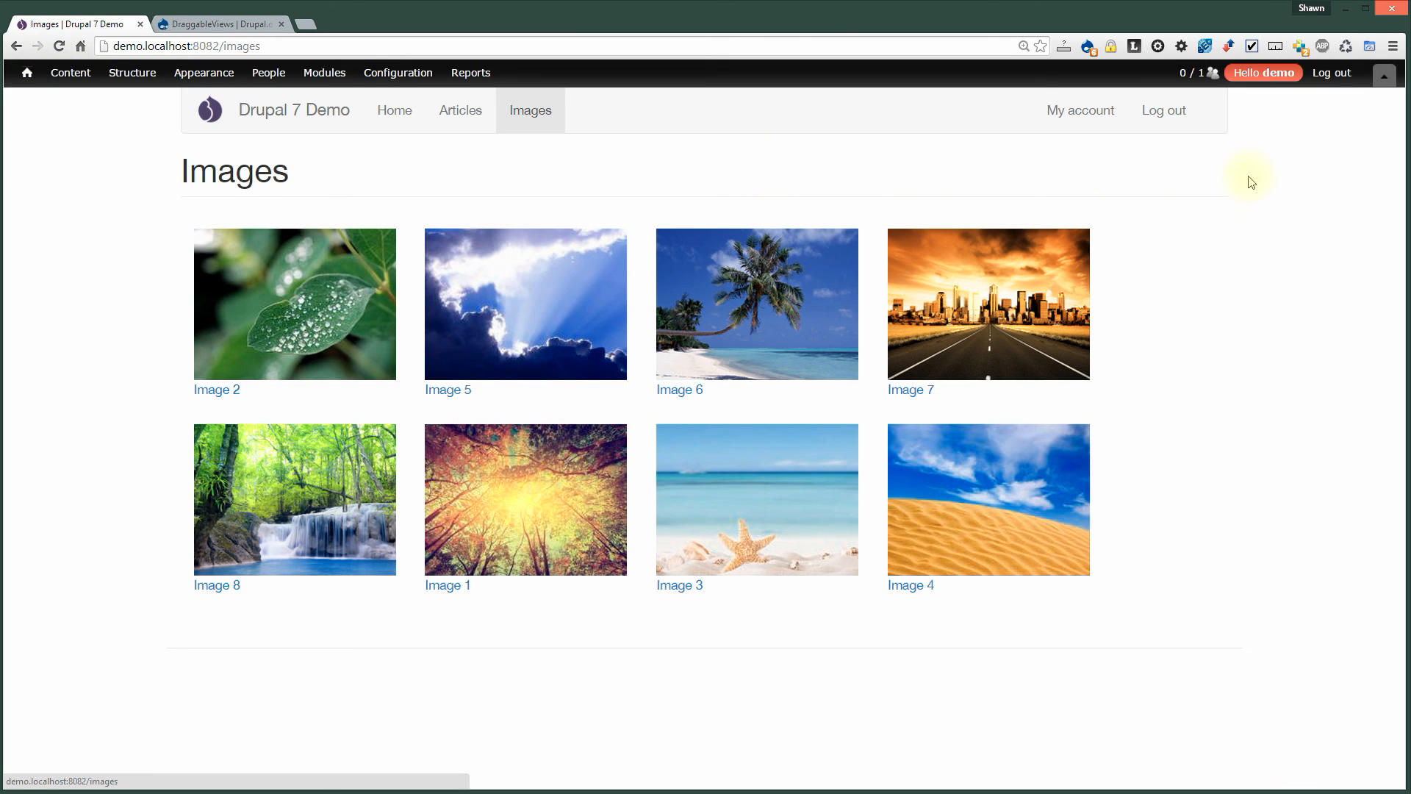
mouse_move(1232, 176)
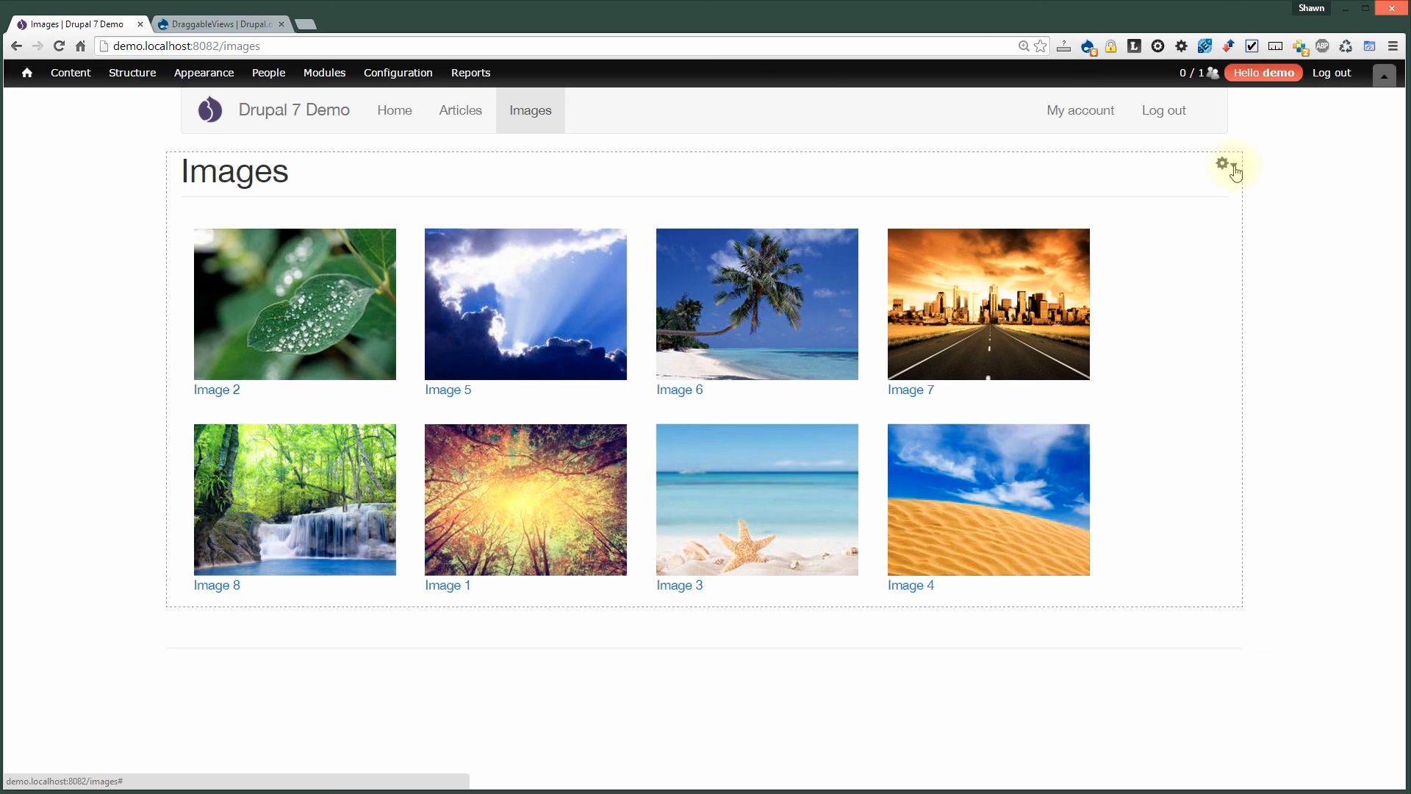
click(1235, 170)
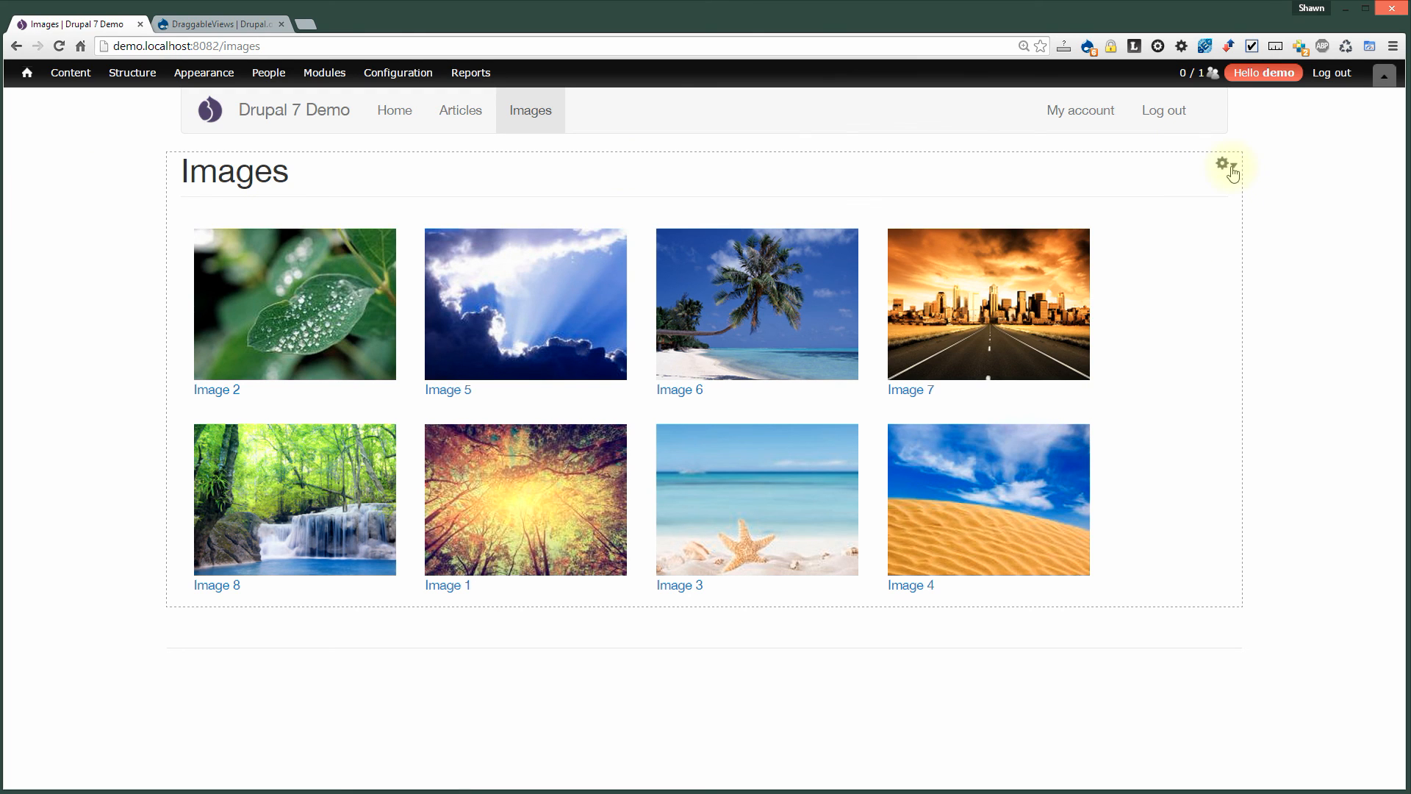
click(1230, 165)
click(1210, 204)
Move the starfish beach image to the second row, directly below the green leaf, and save the order.
scroll(233, 686, down, 3)
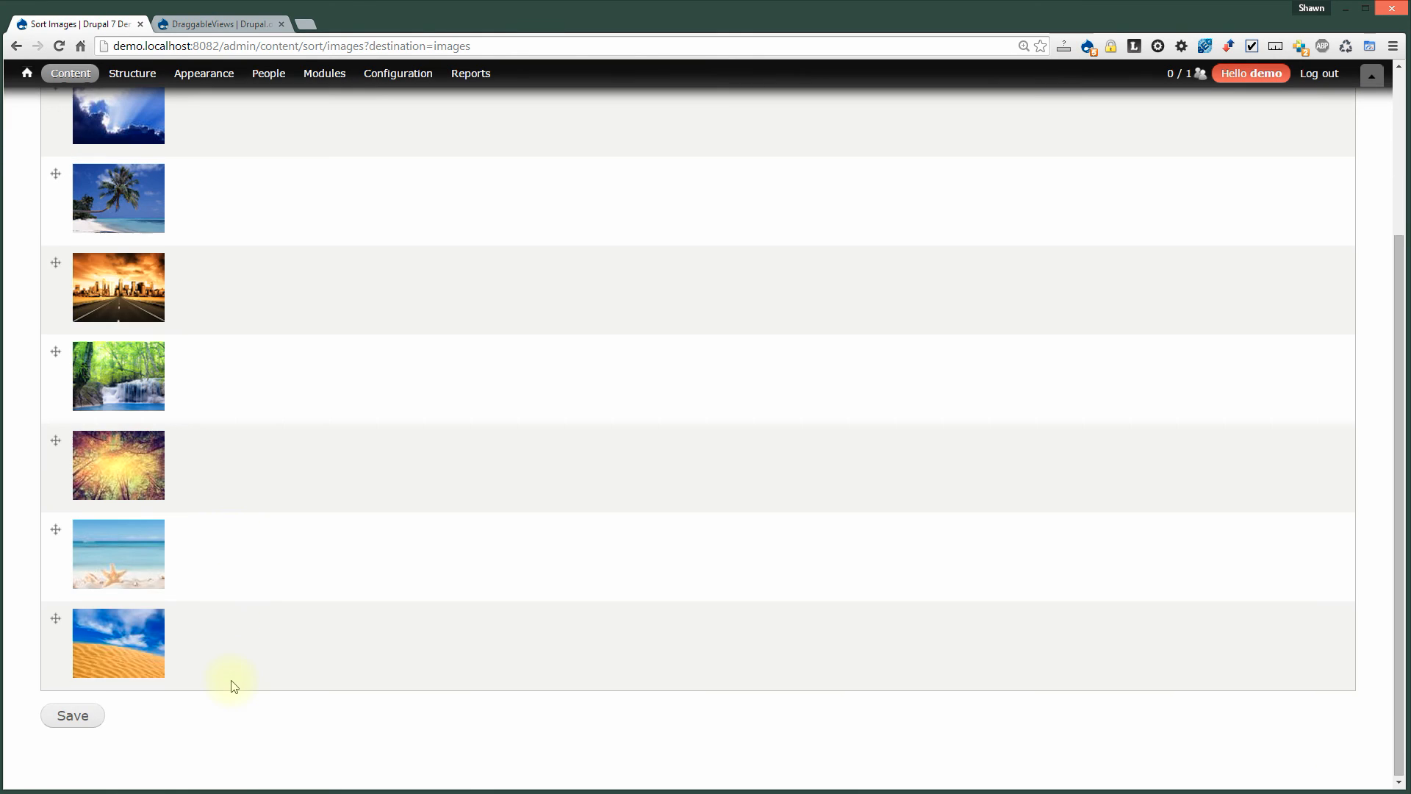
scroll(232, 689, up, 1)
drag(57, 599, 59, 163)
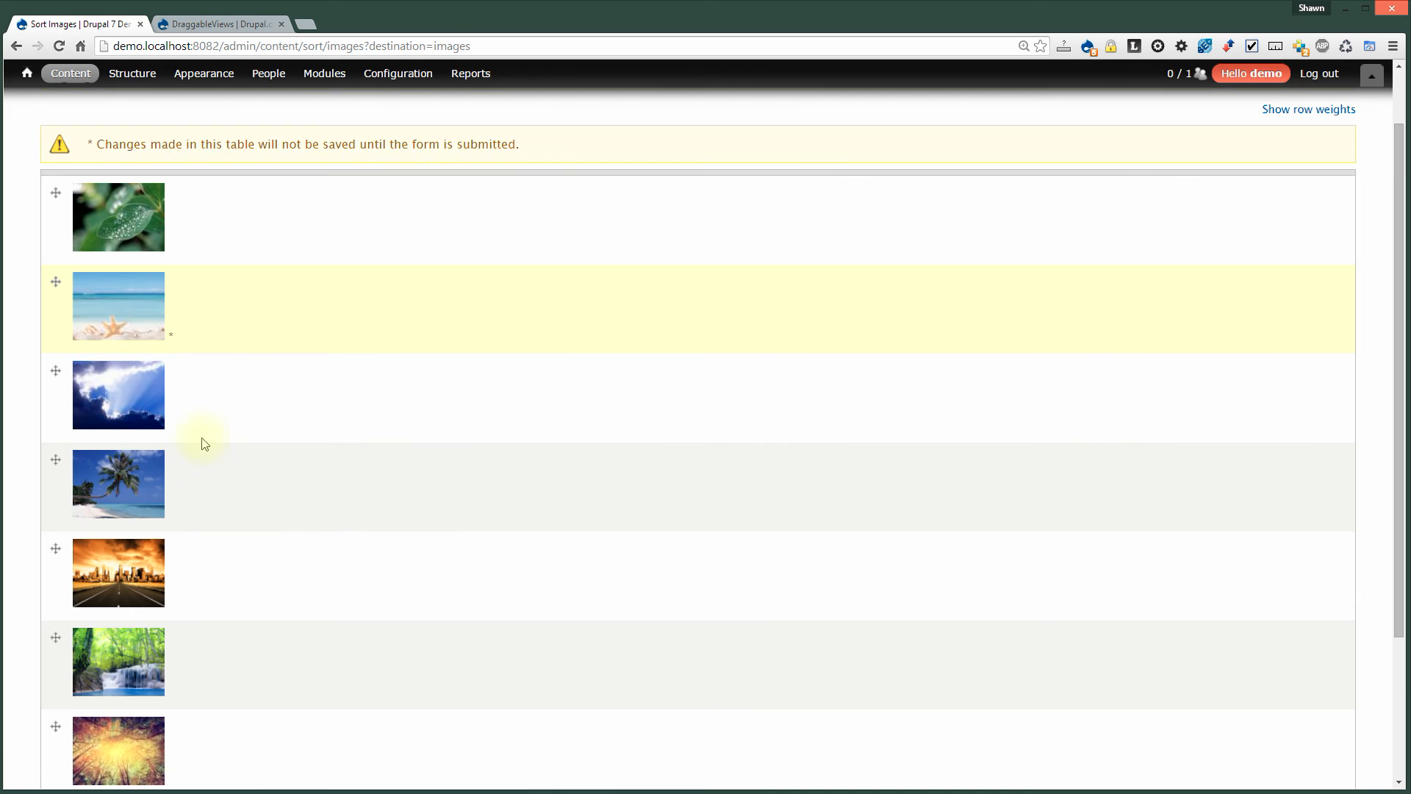
scroll(213, 478, down, 3)
click(68, 727)
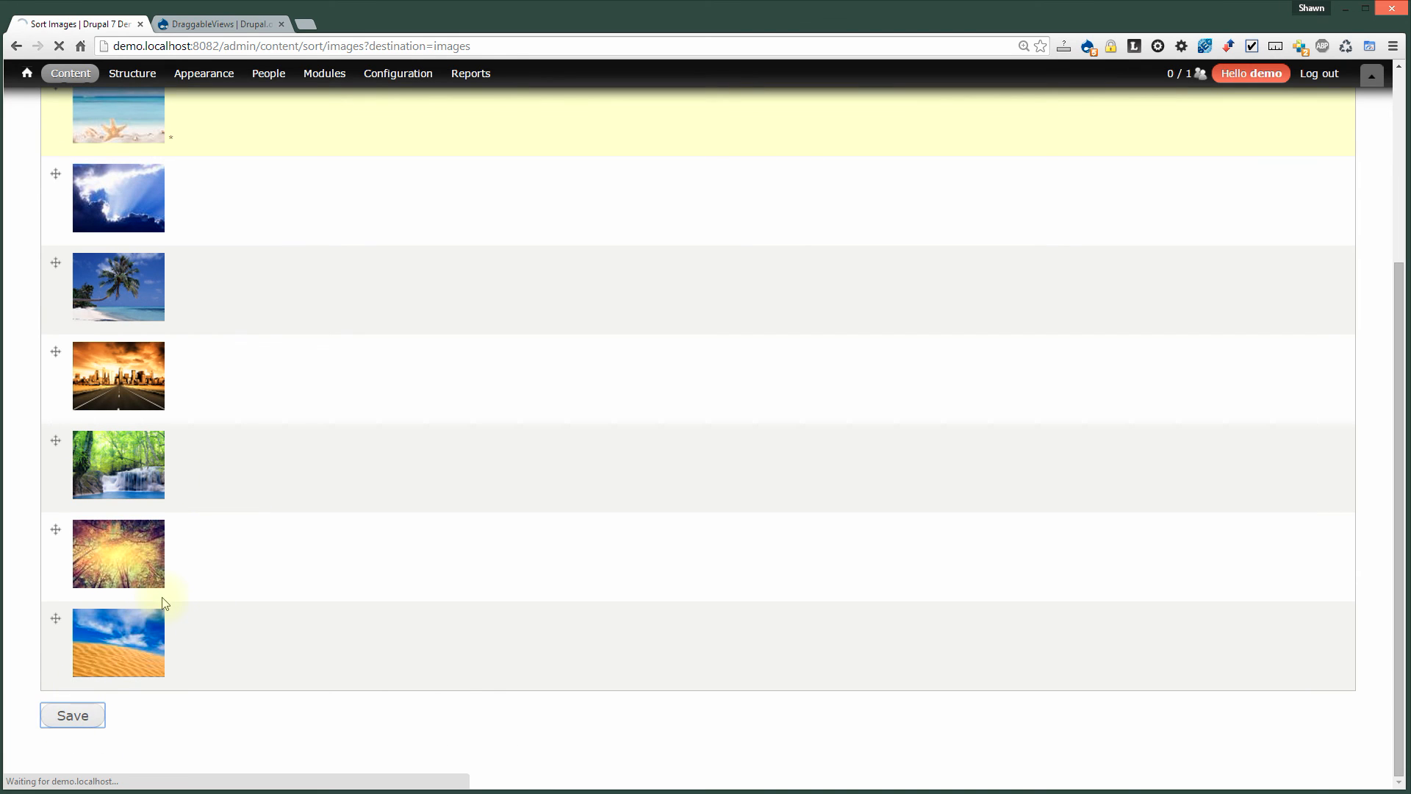